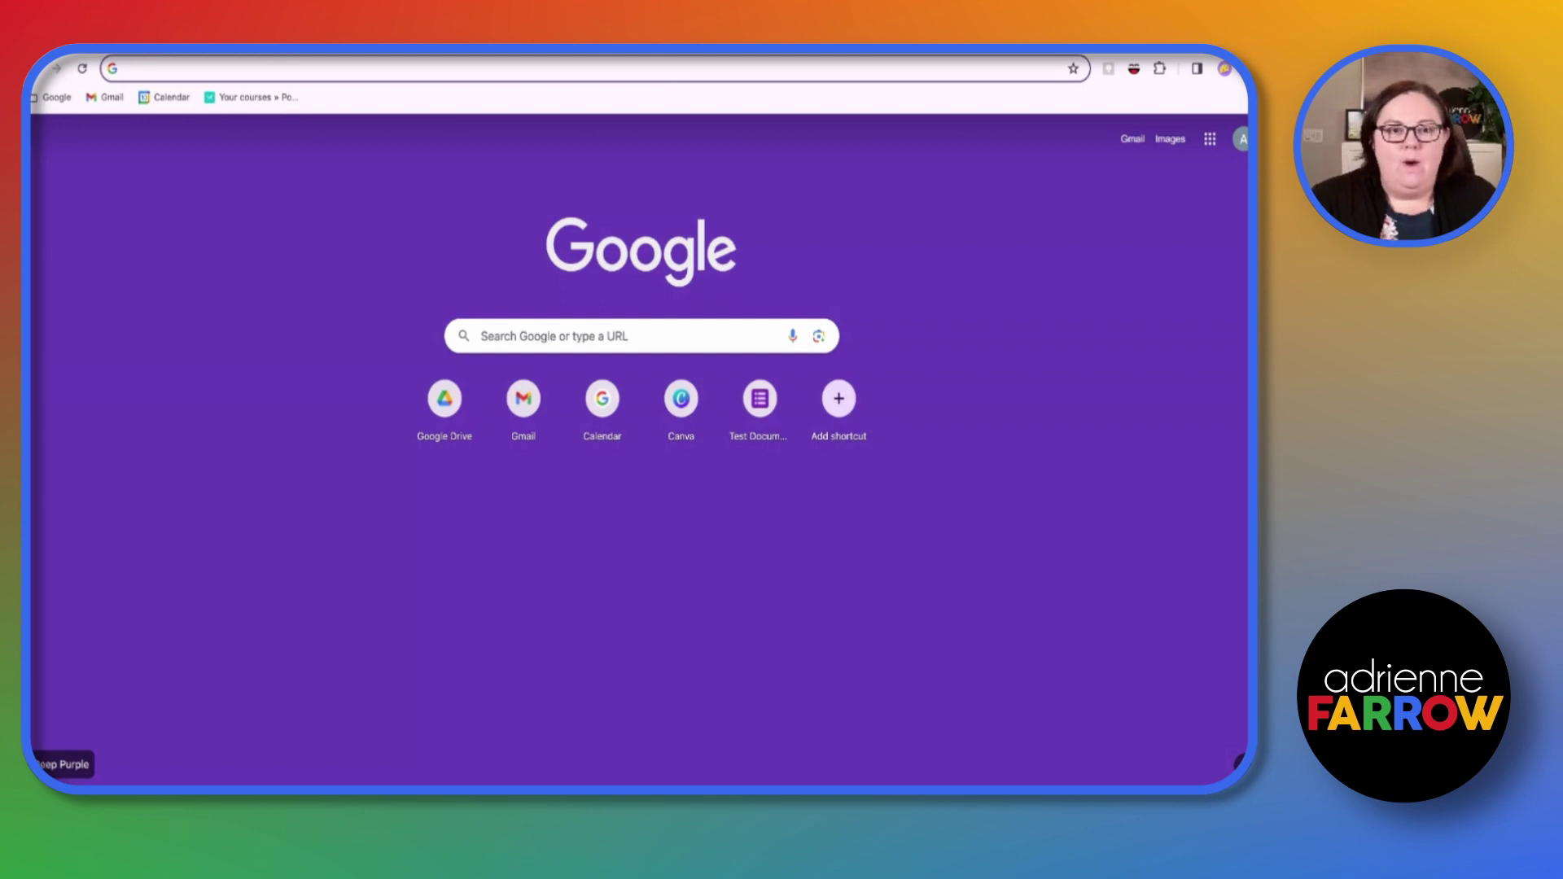
Step: Open Google Calendar and switch from the week grid to the Tasks view
left_click(600, 411)
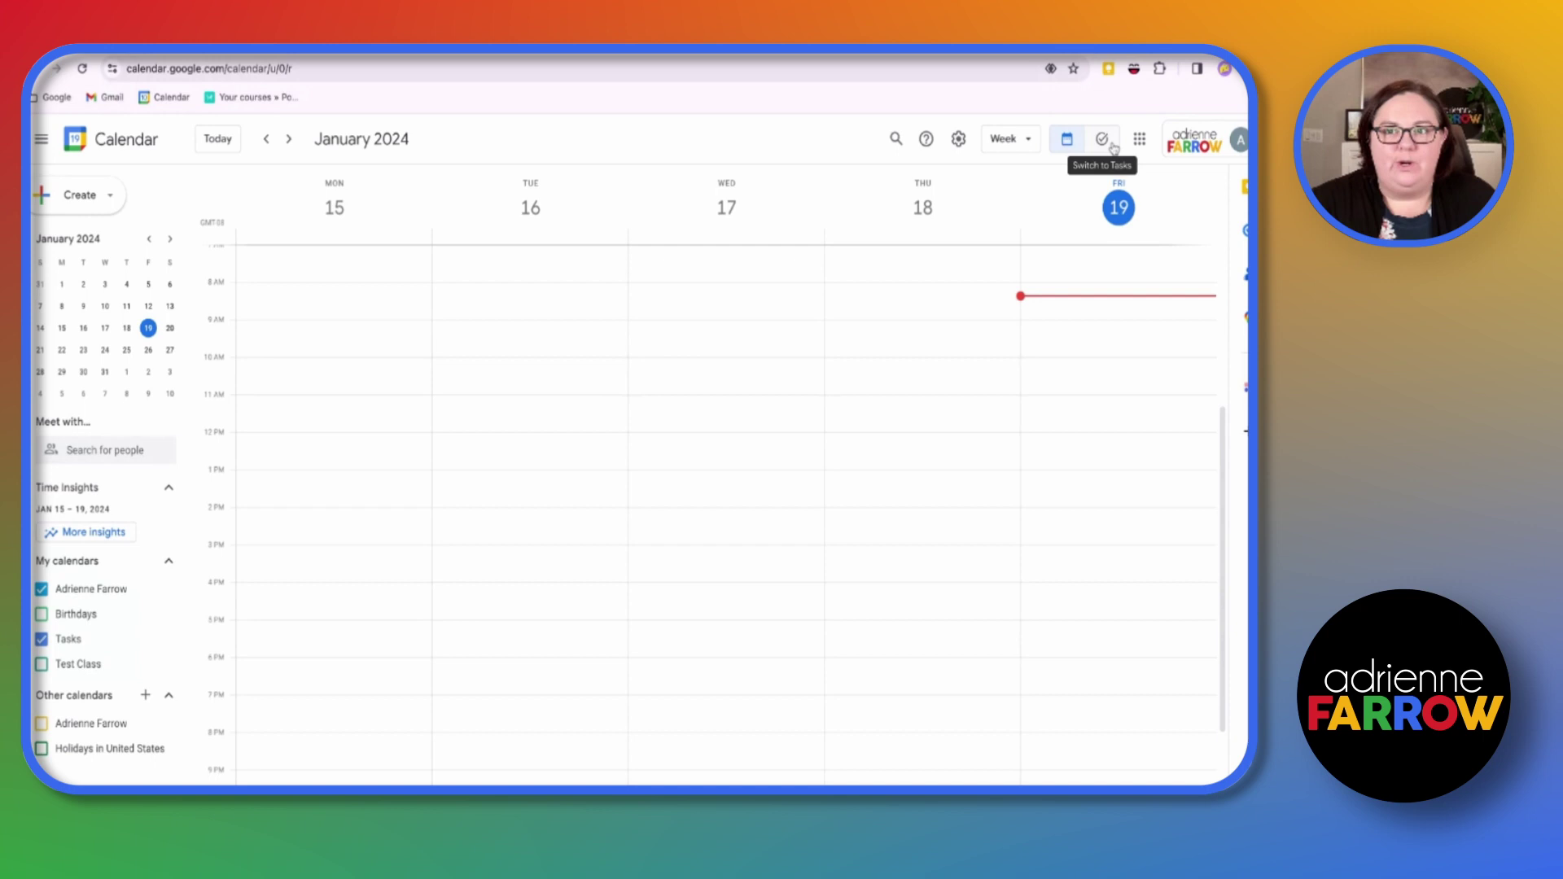
left_click(1104, 140)
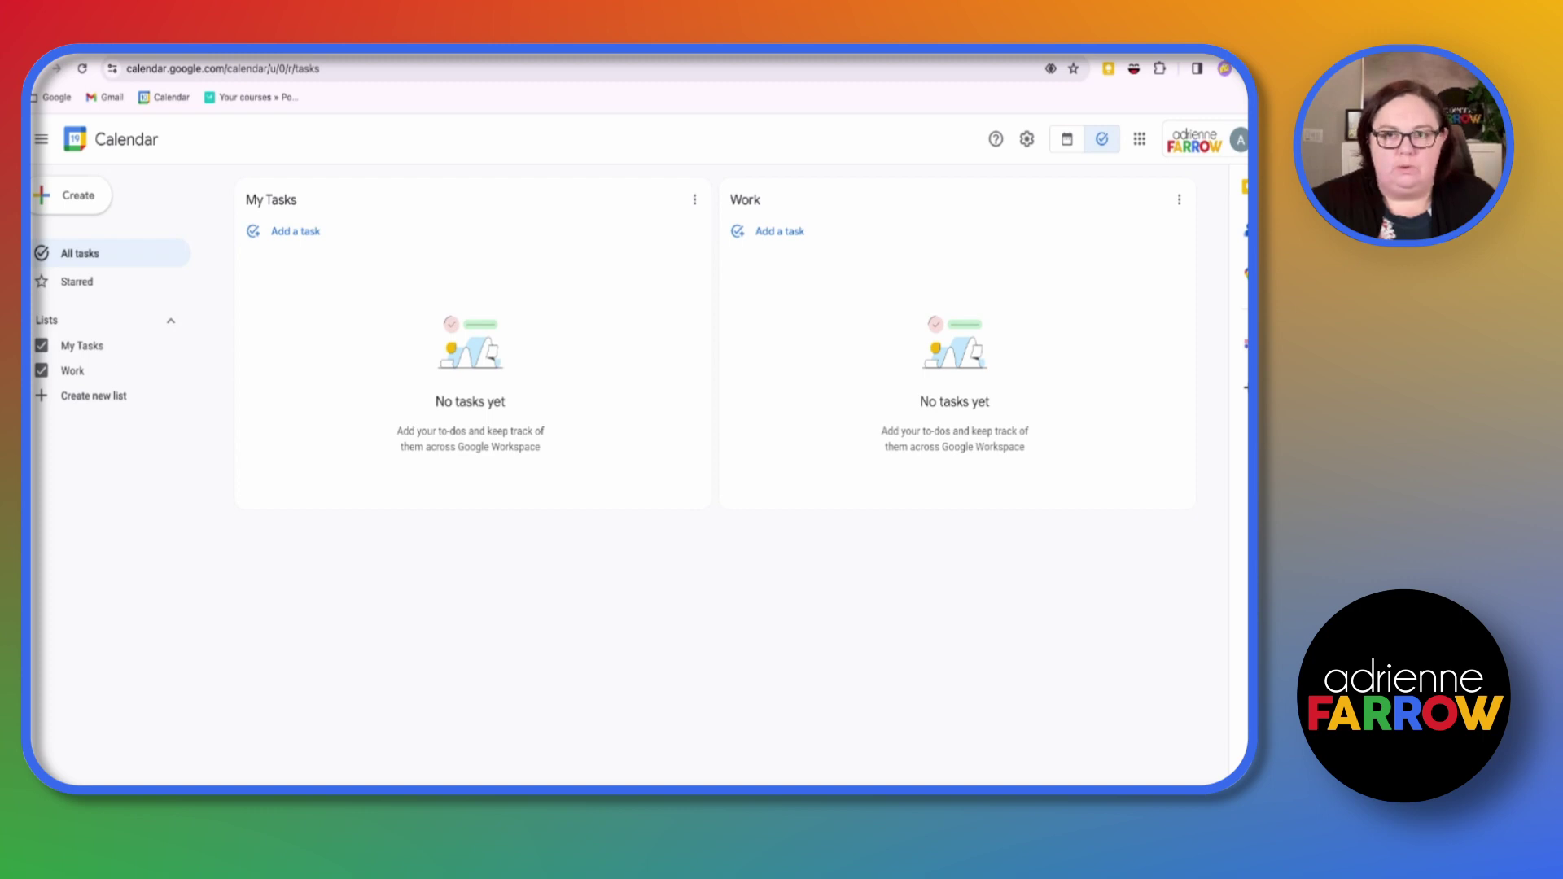
key("ctrl+t")
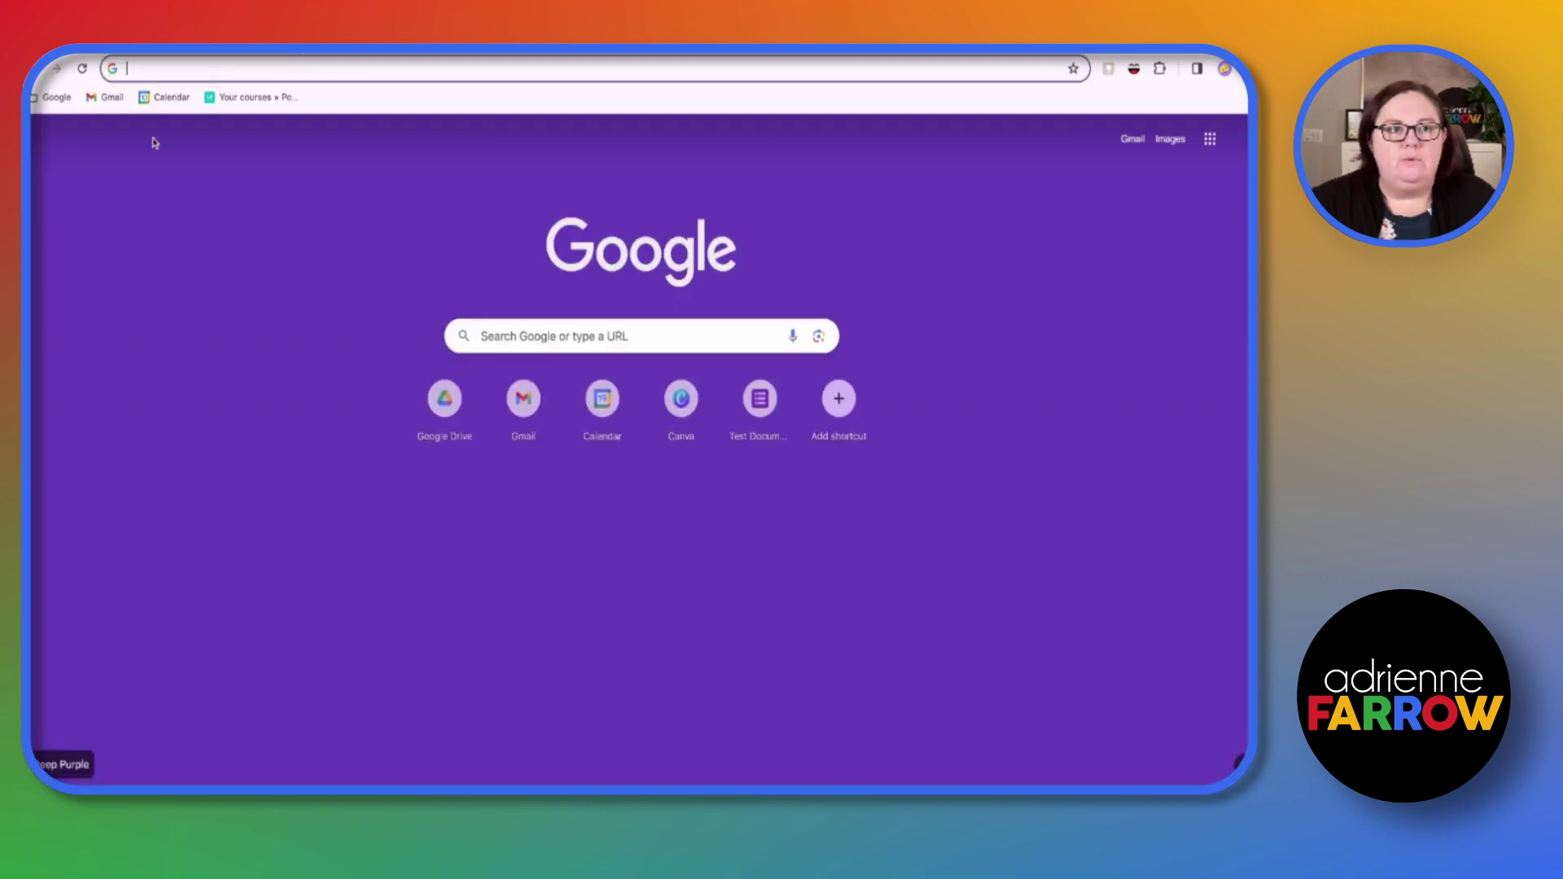
left_click(111, 103)
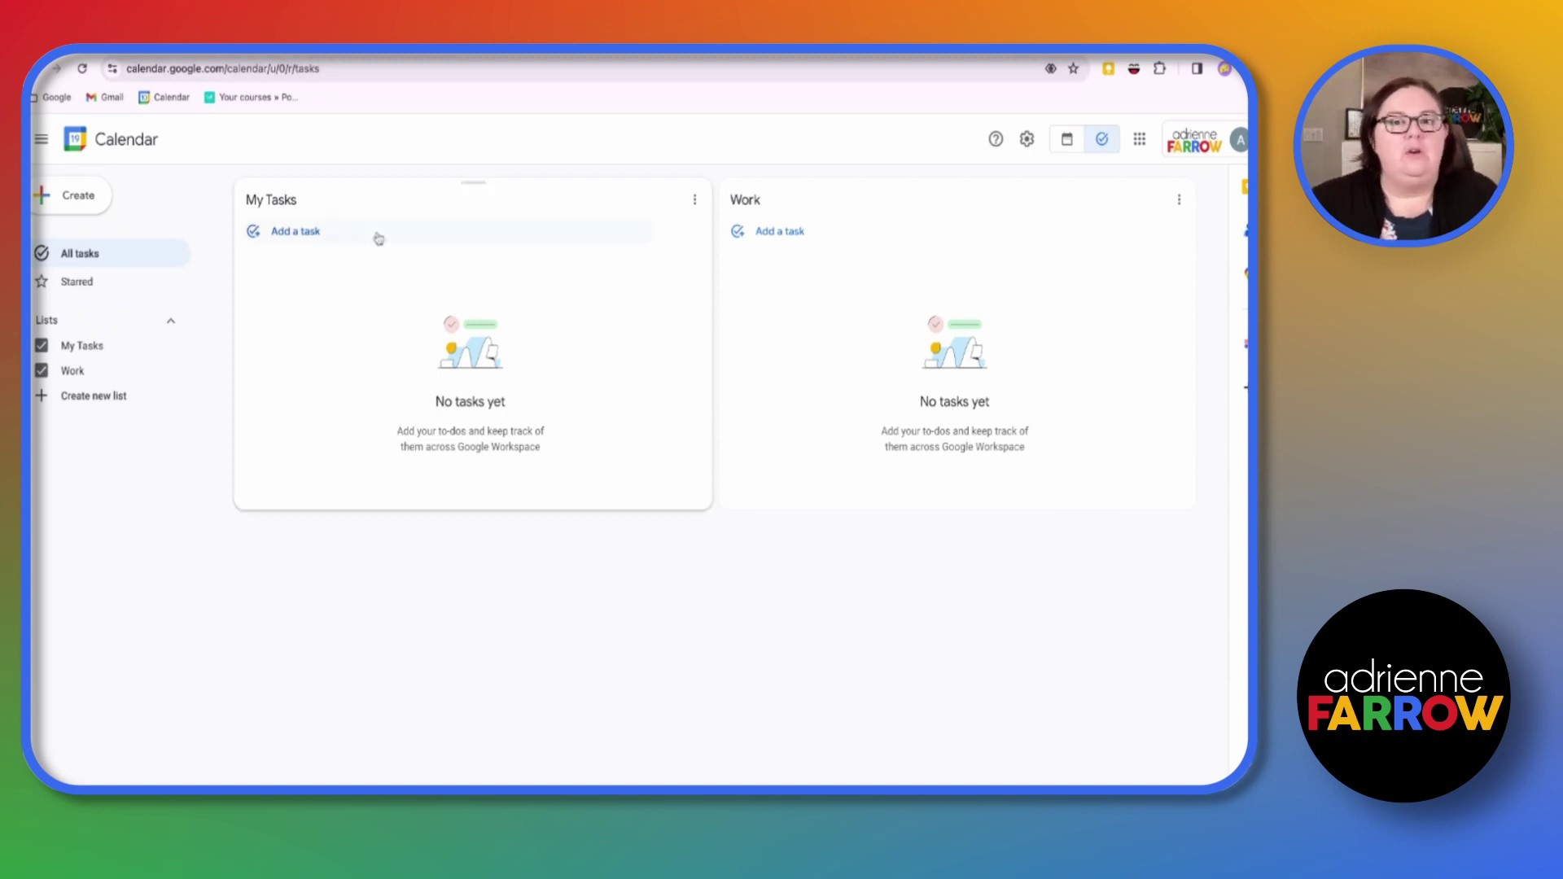
Step: Start a new task titled 'Answer Emails' due January 19 at 10:30 AM
left_click(55, 210)
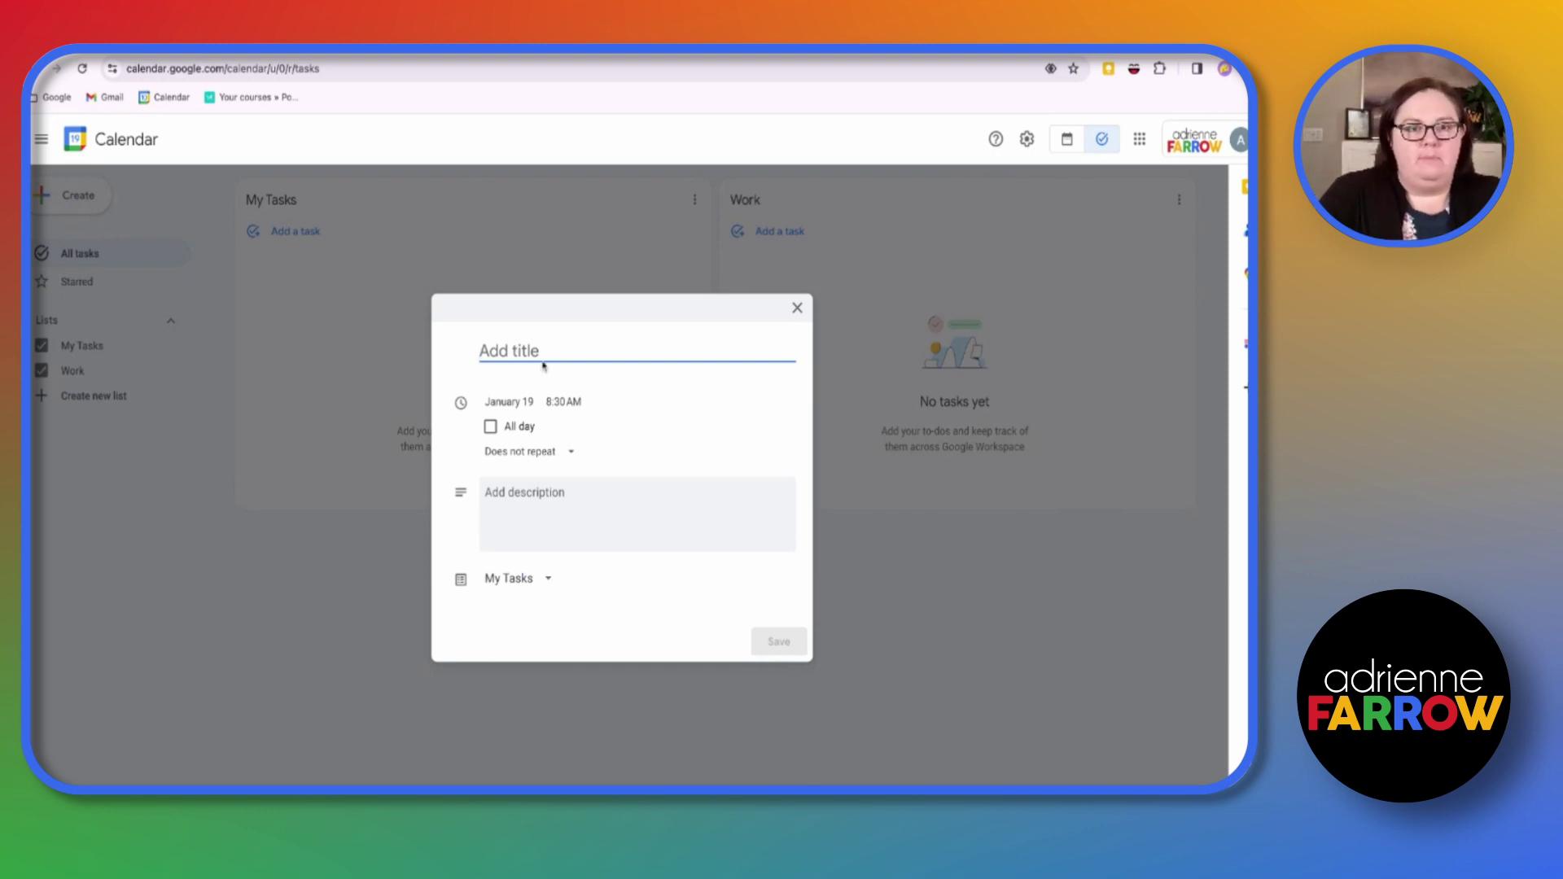
type("Answer Ema")
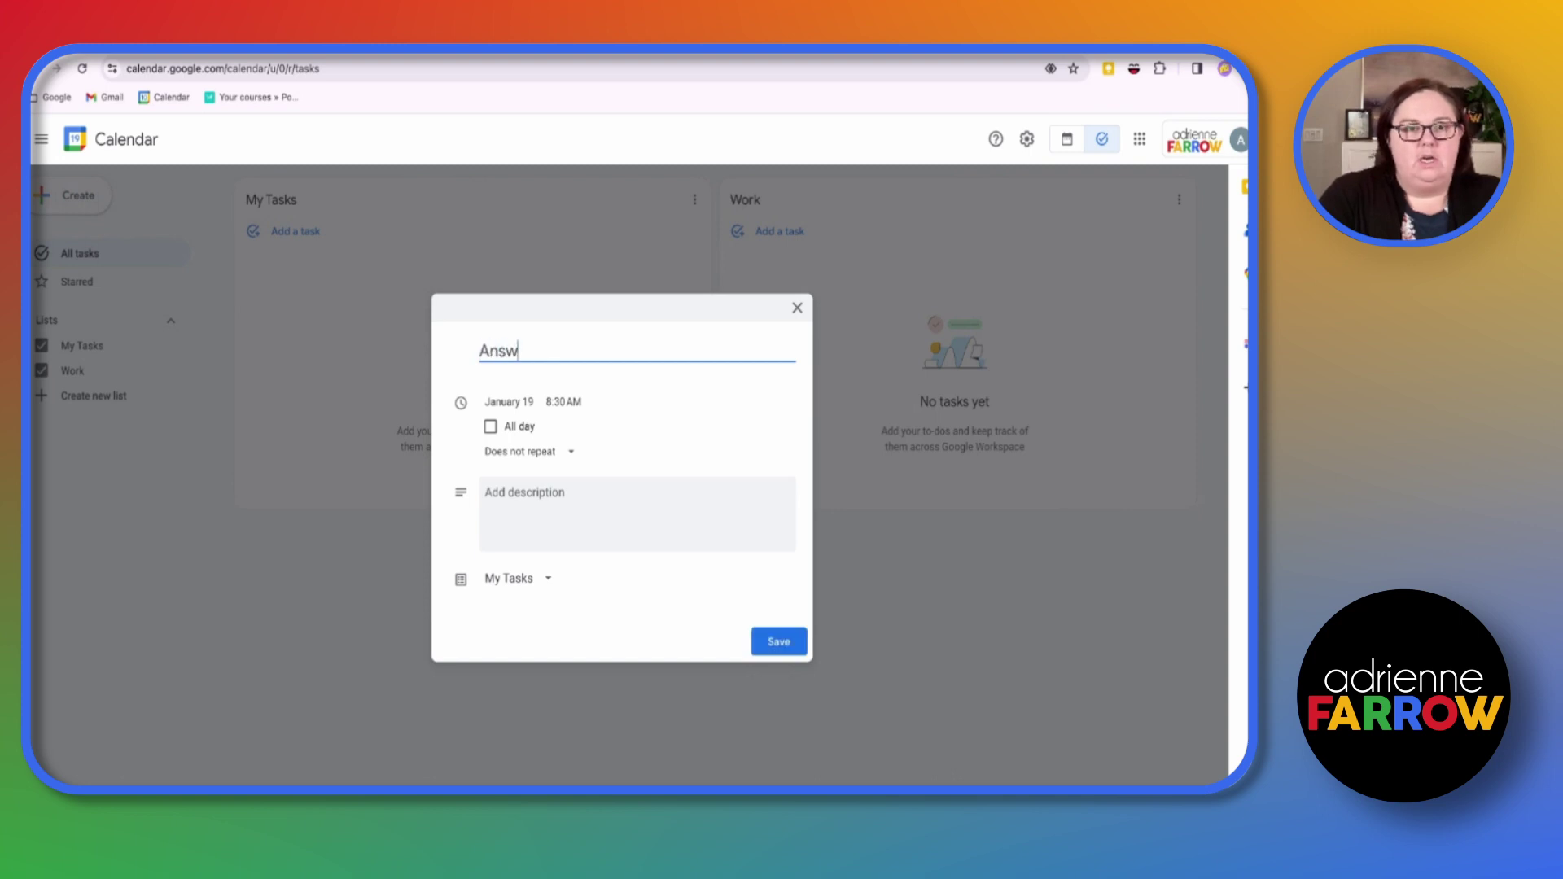
type("ils")
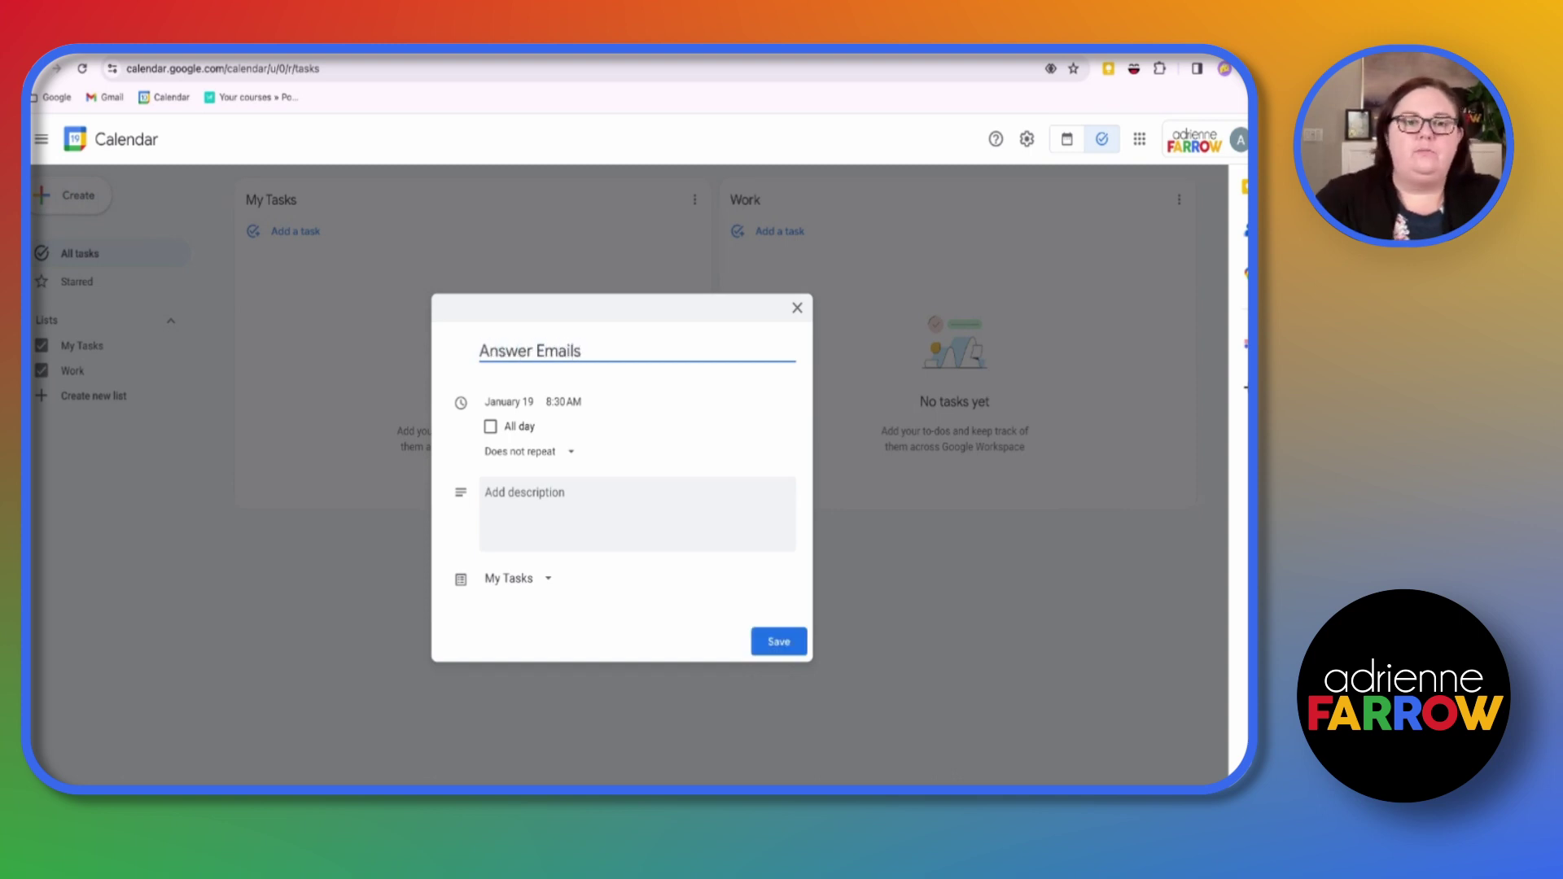
left_click(502, 405)
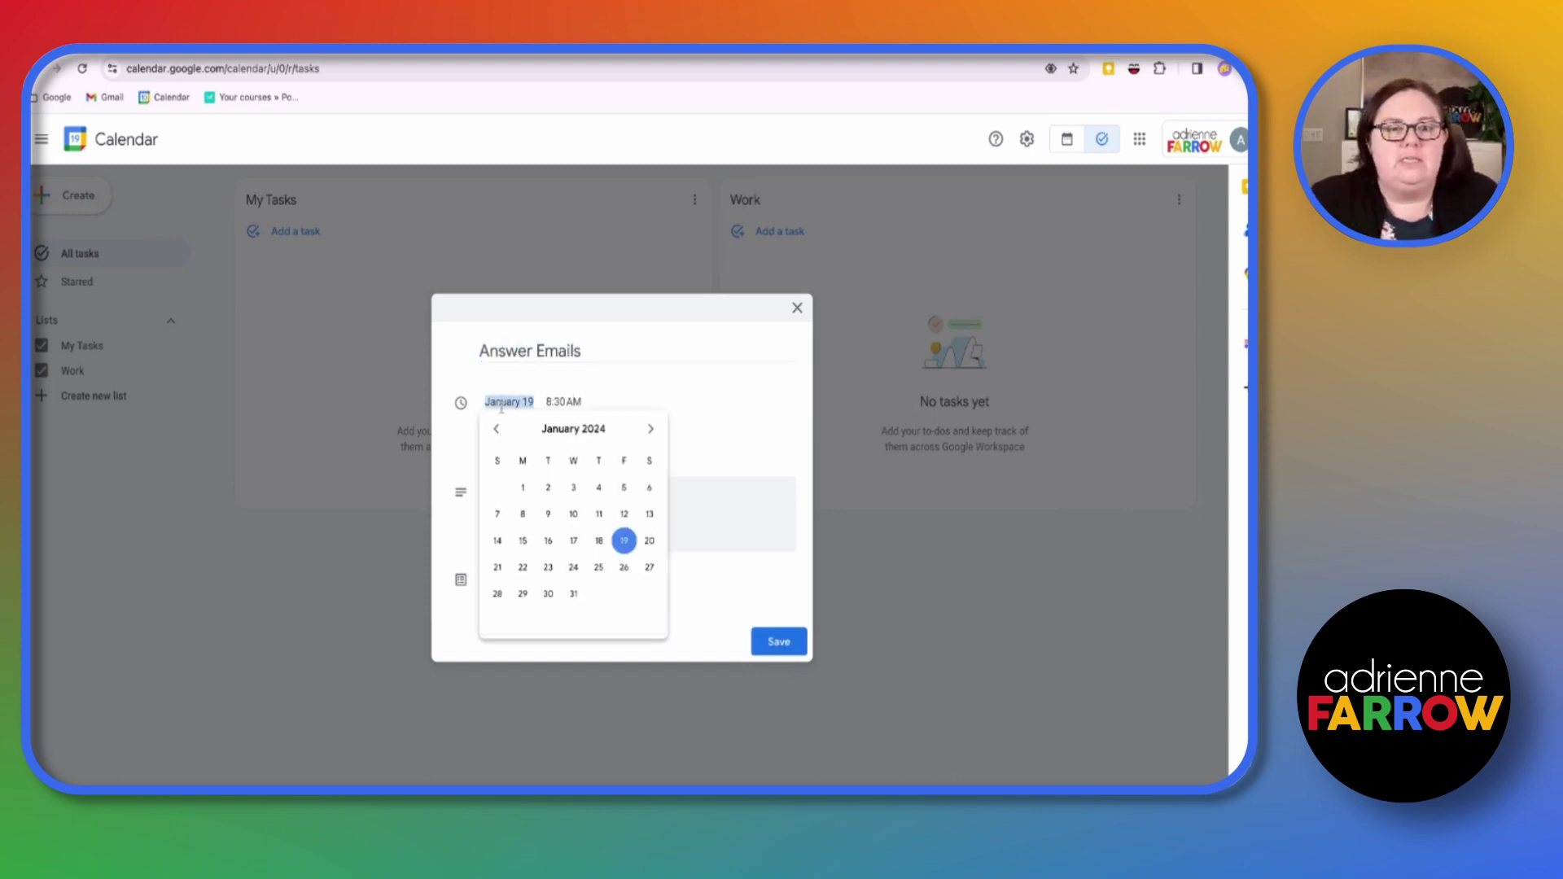
left_click(624, 542)
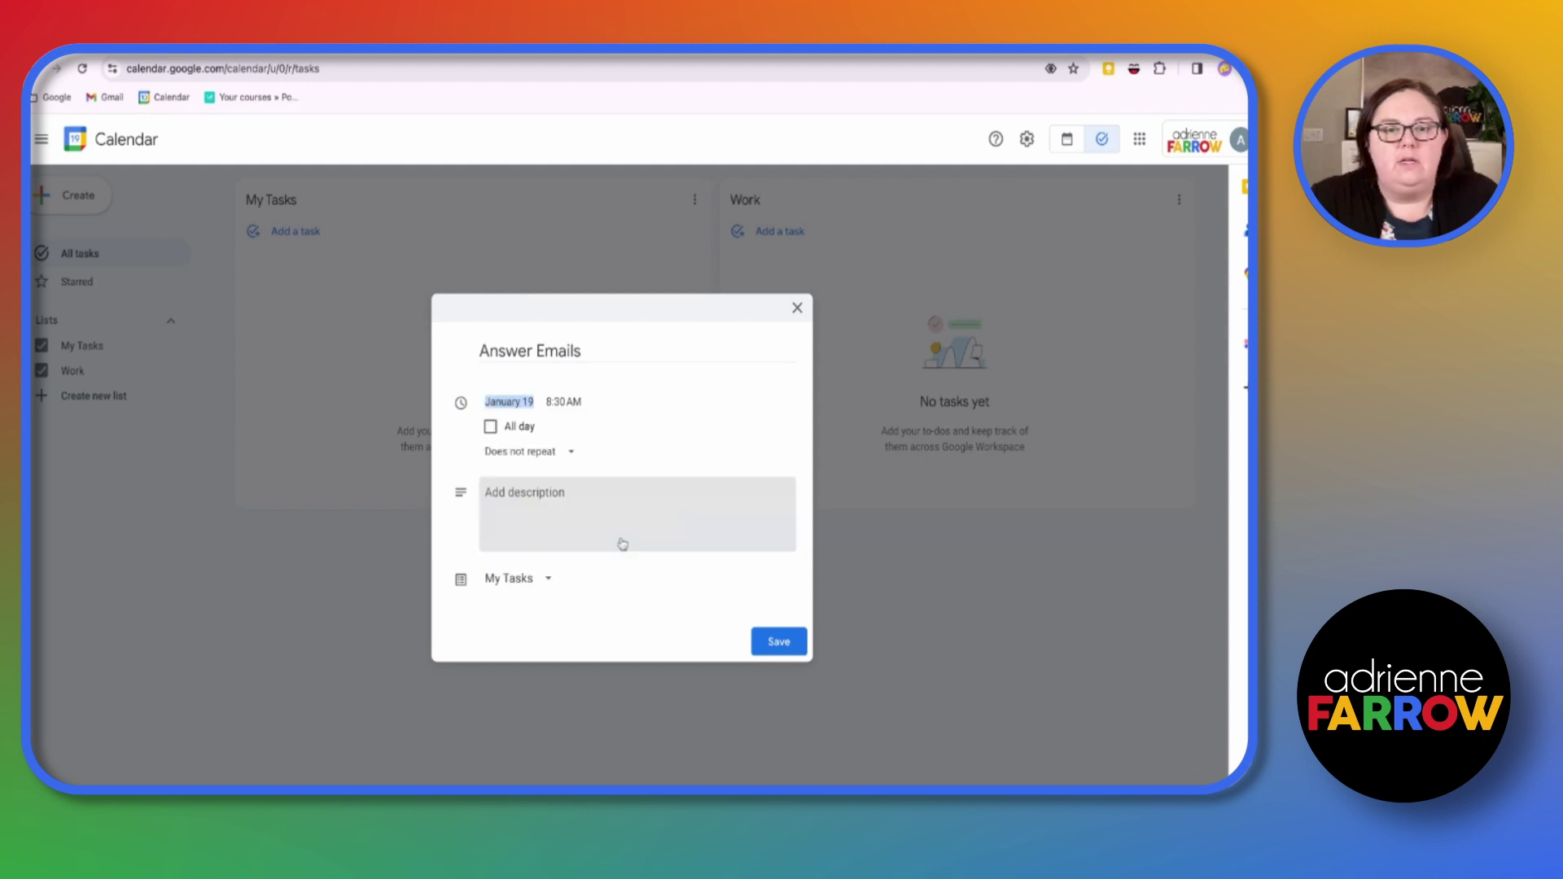
left_click(566, 399)
left_click(577, 613)
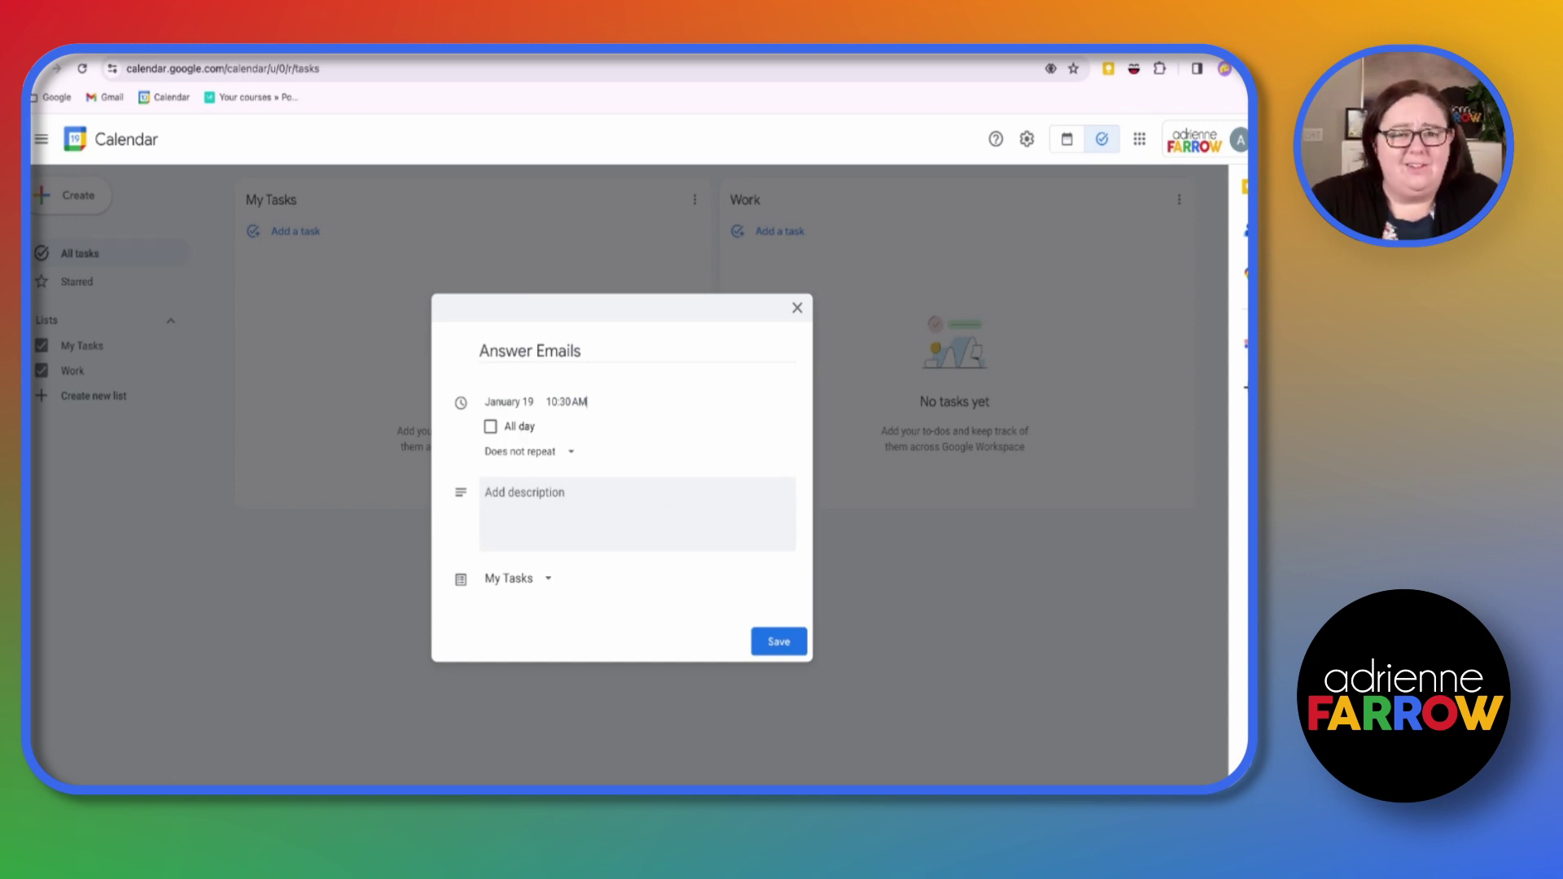
Step: Keep it non-repeating in the My Tasks list and save it
left_click(567, 454)
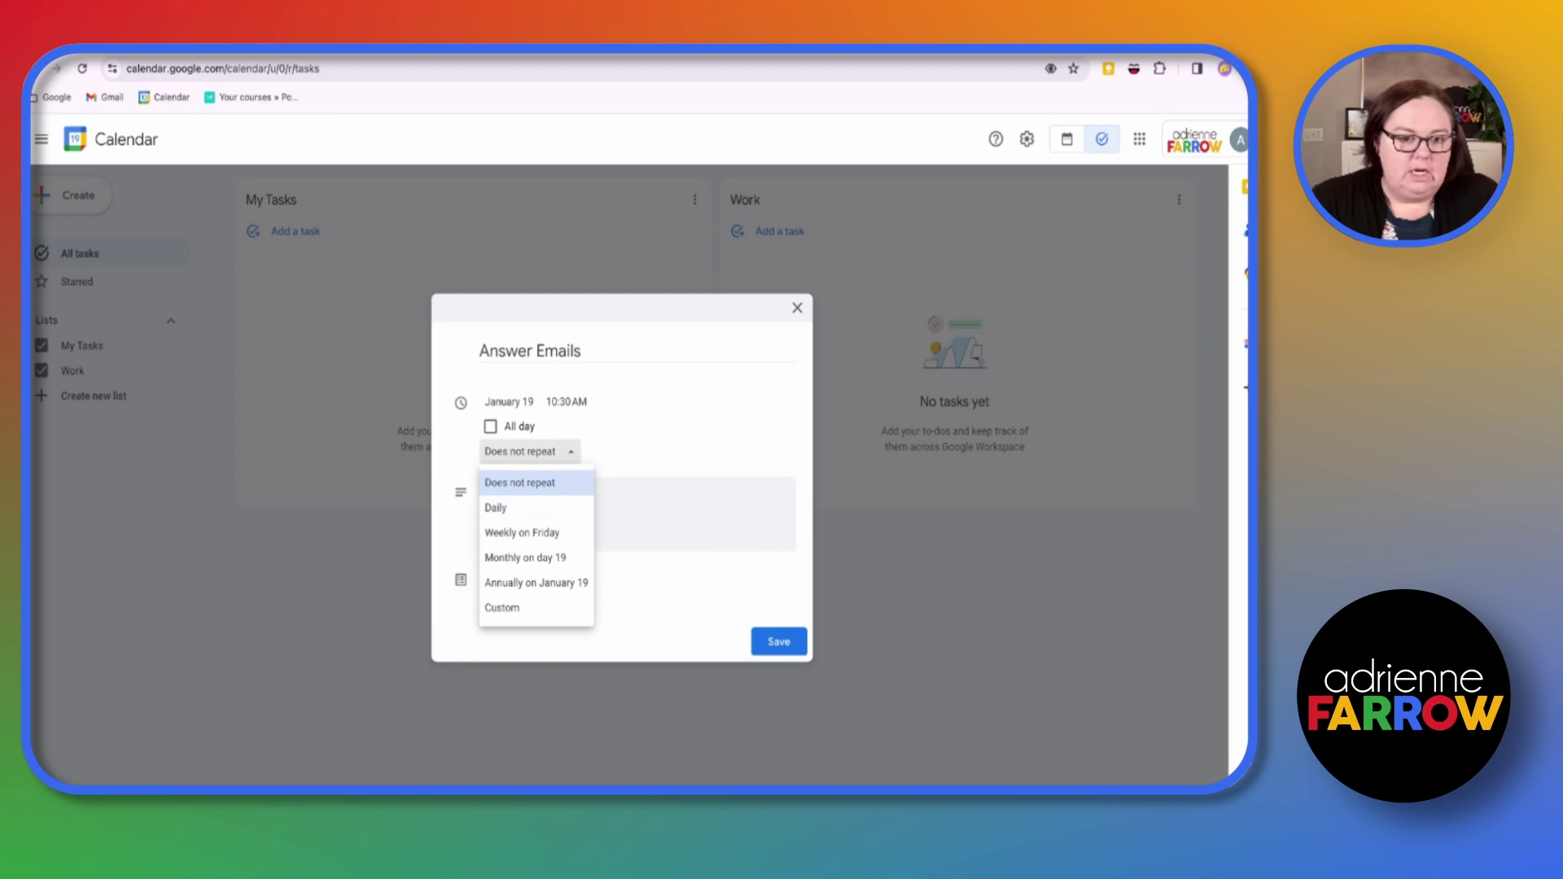
left_click(643, 425)
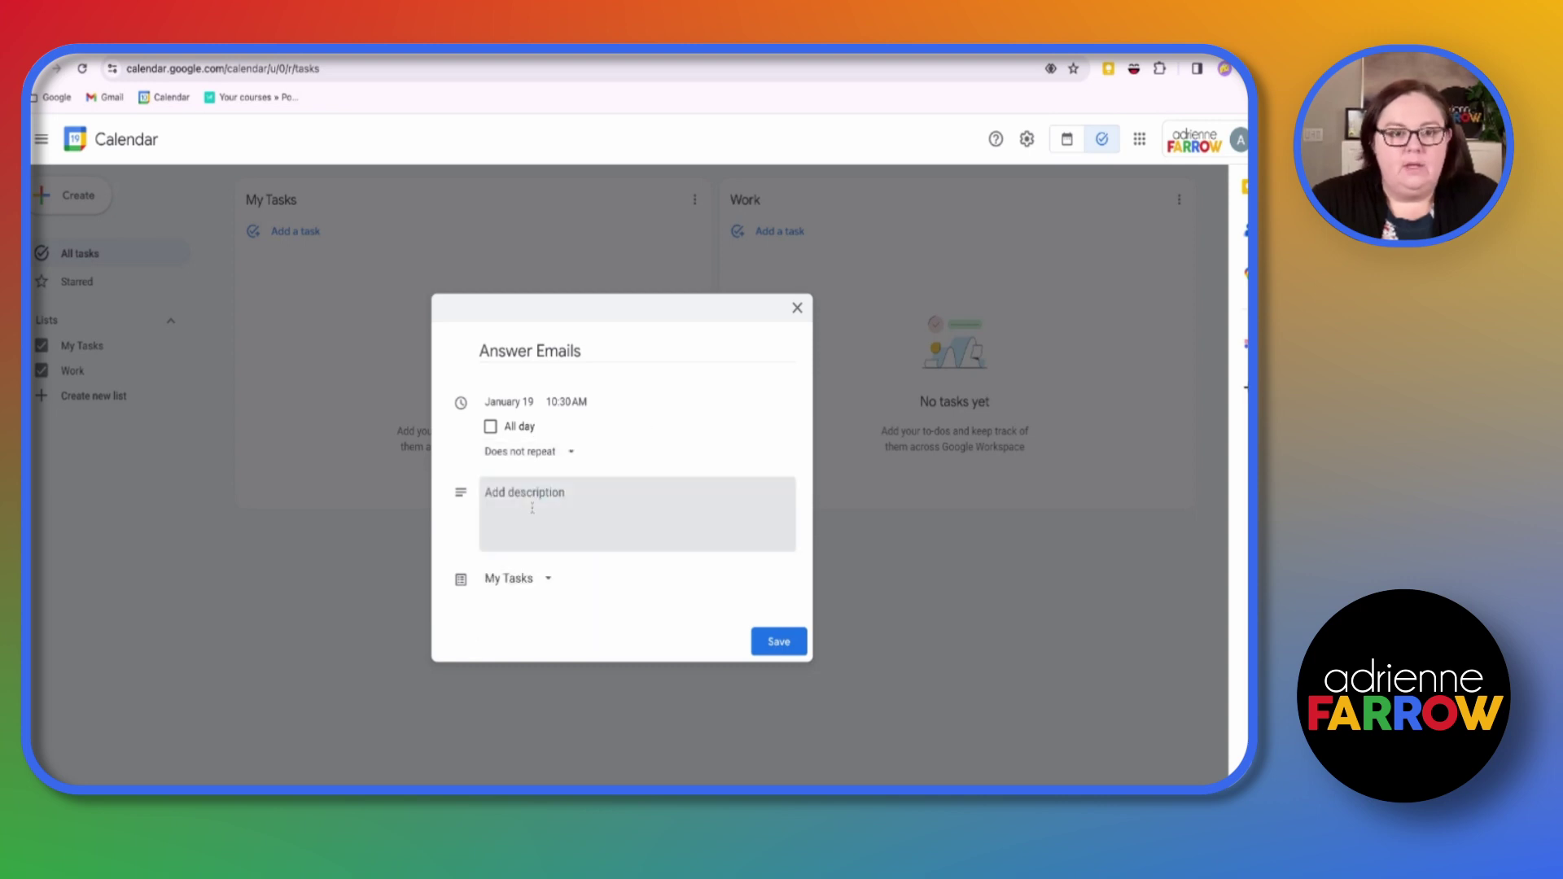
left_click(596, 502)
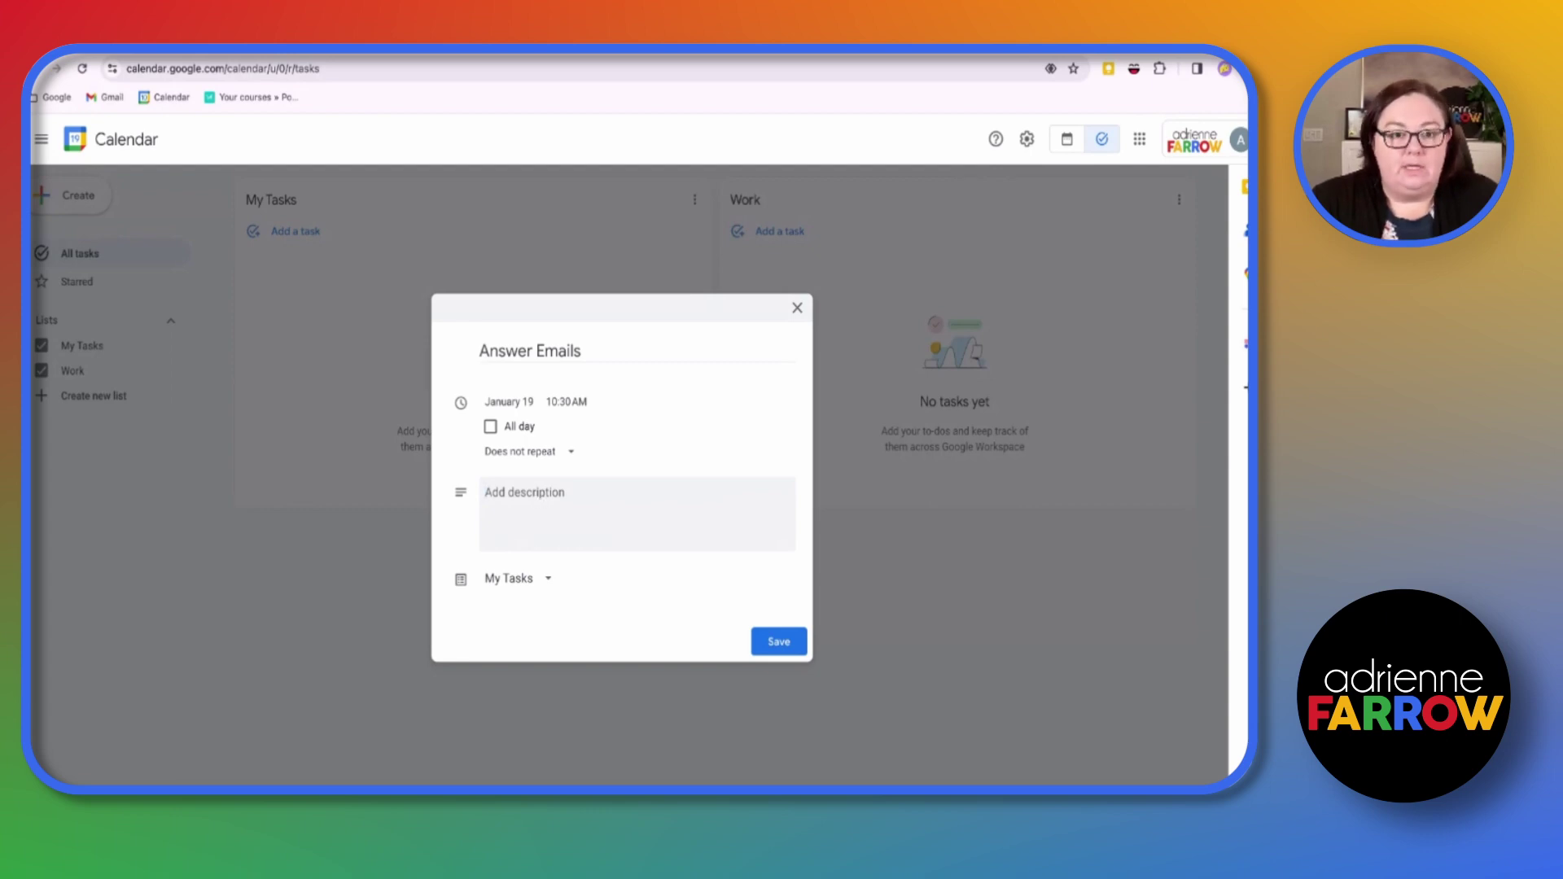
left_click(534, 580)
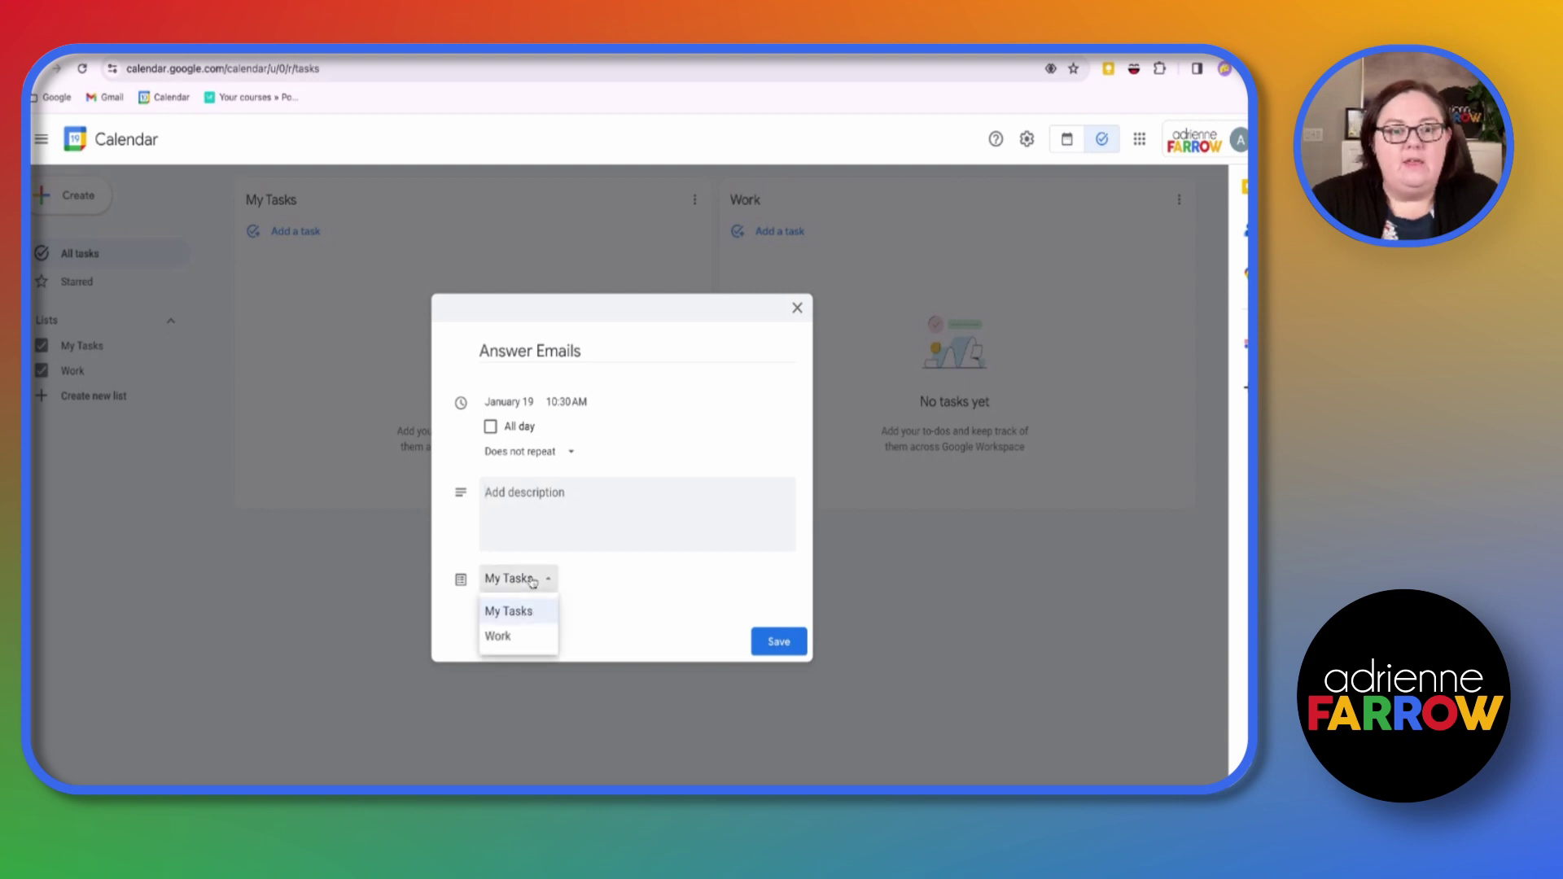
left_click(614, 625)
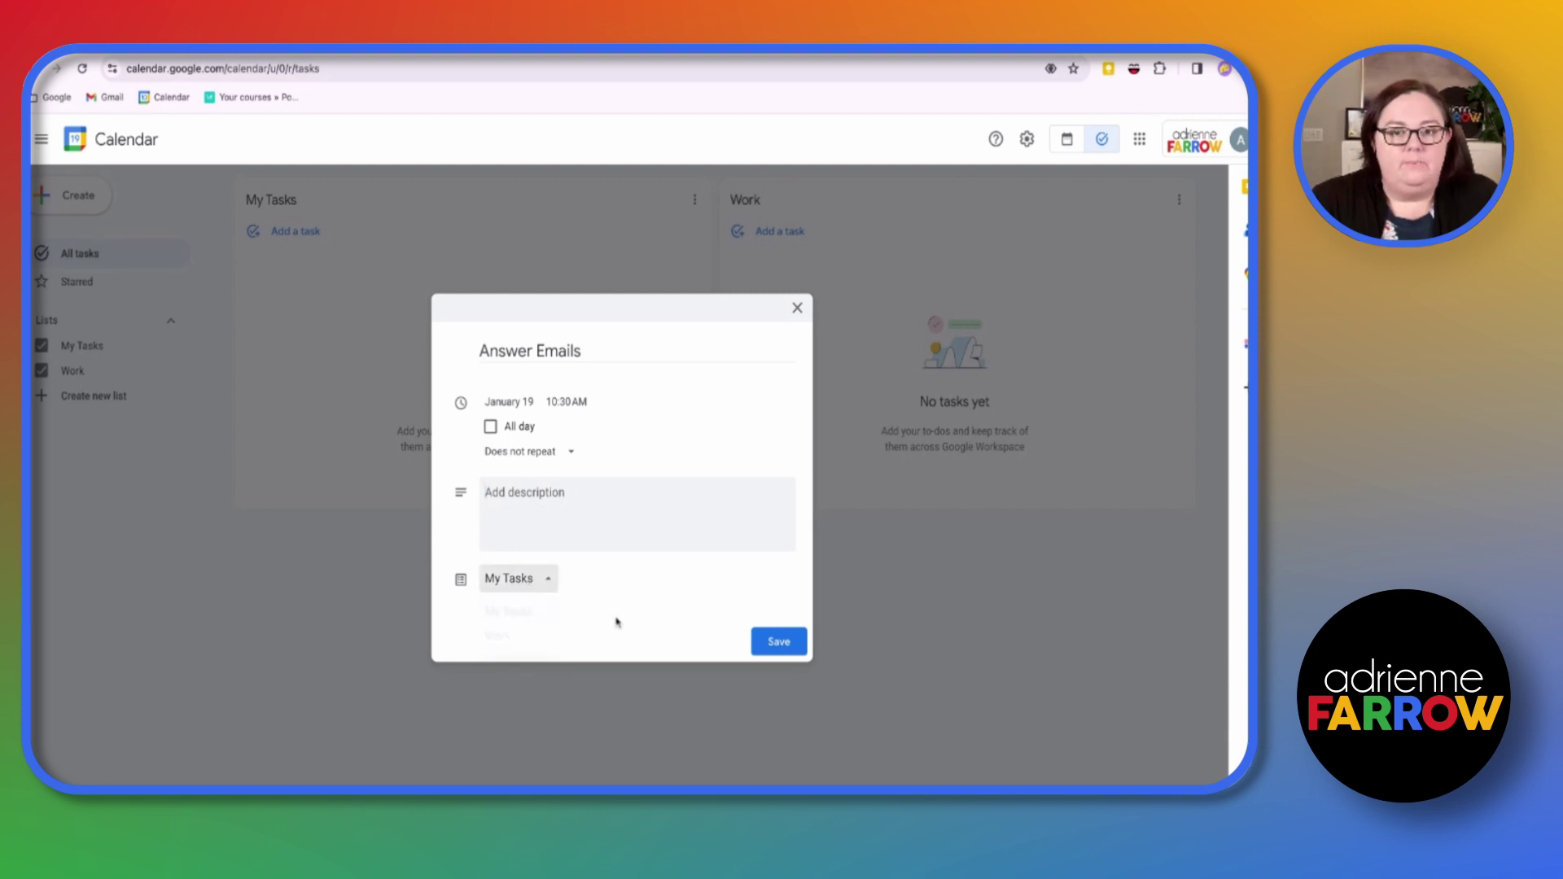
left_click(767, 634)
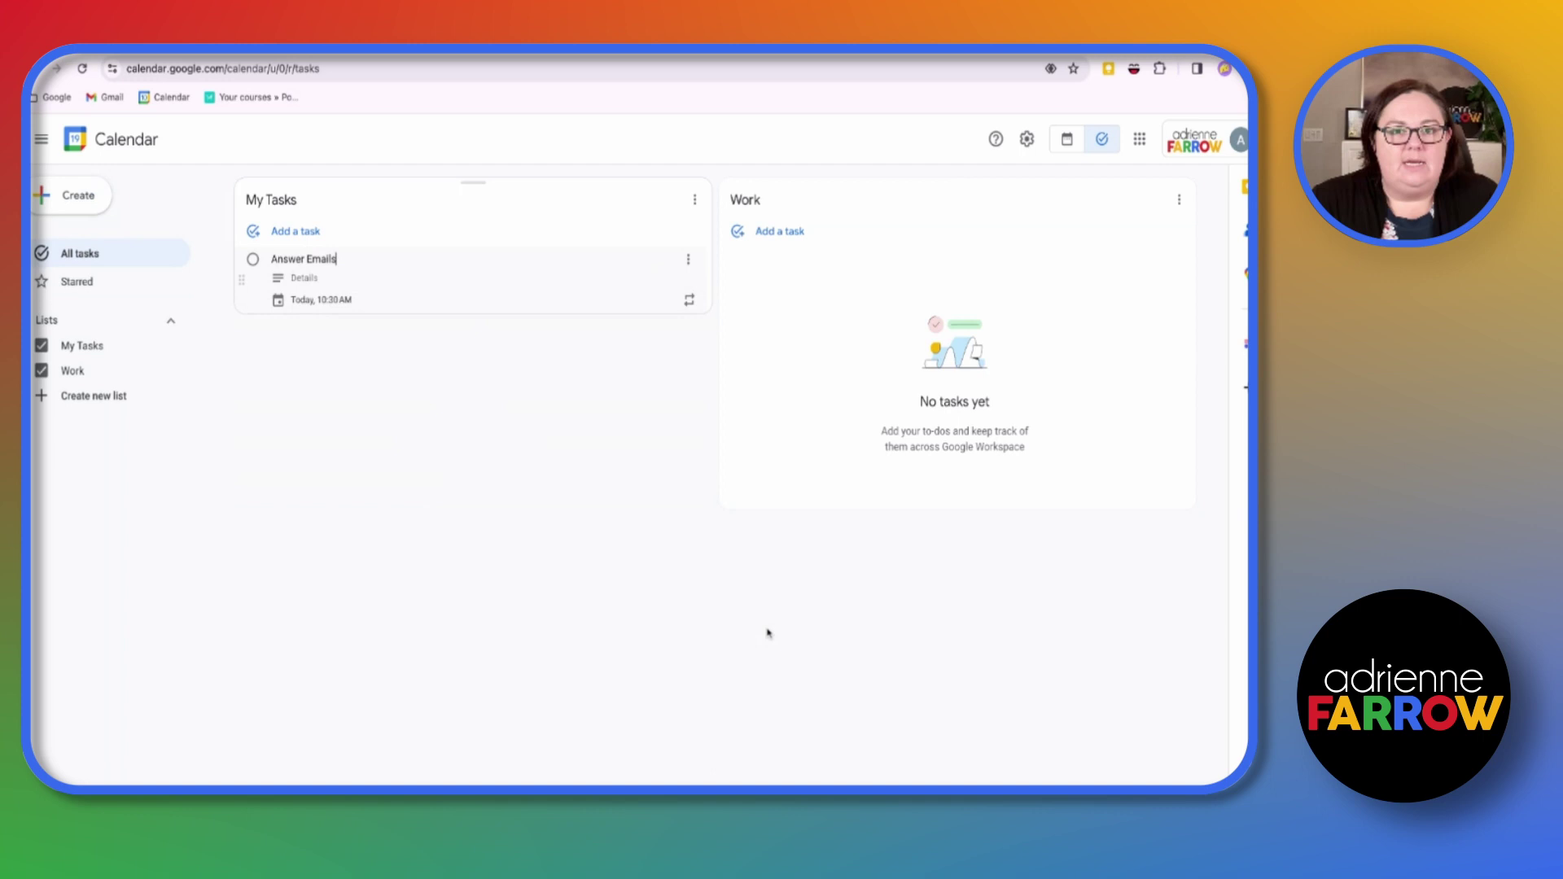
Step: Collapse the Answer Emails details and star the task
left_click(408, 544)
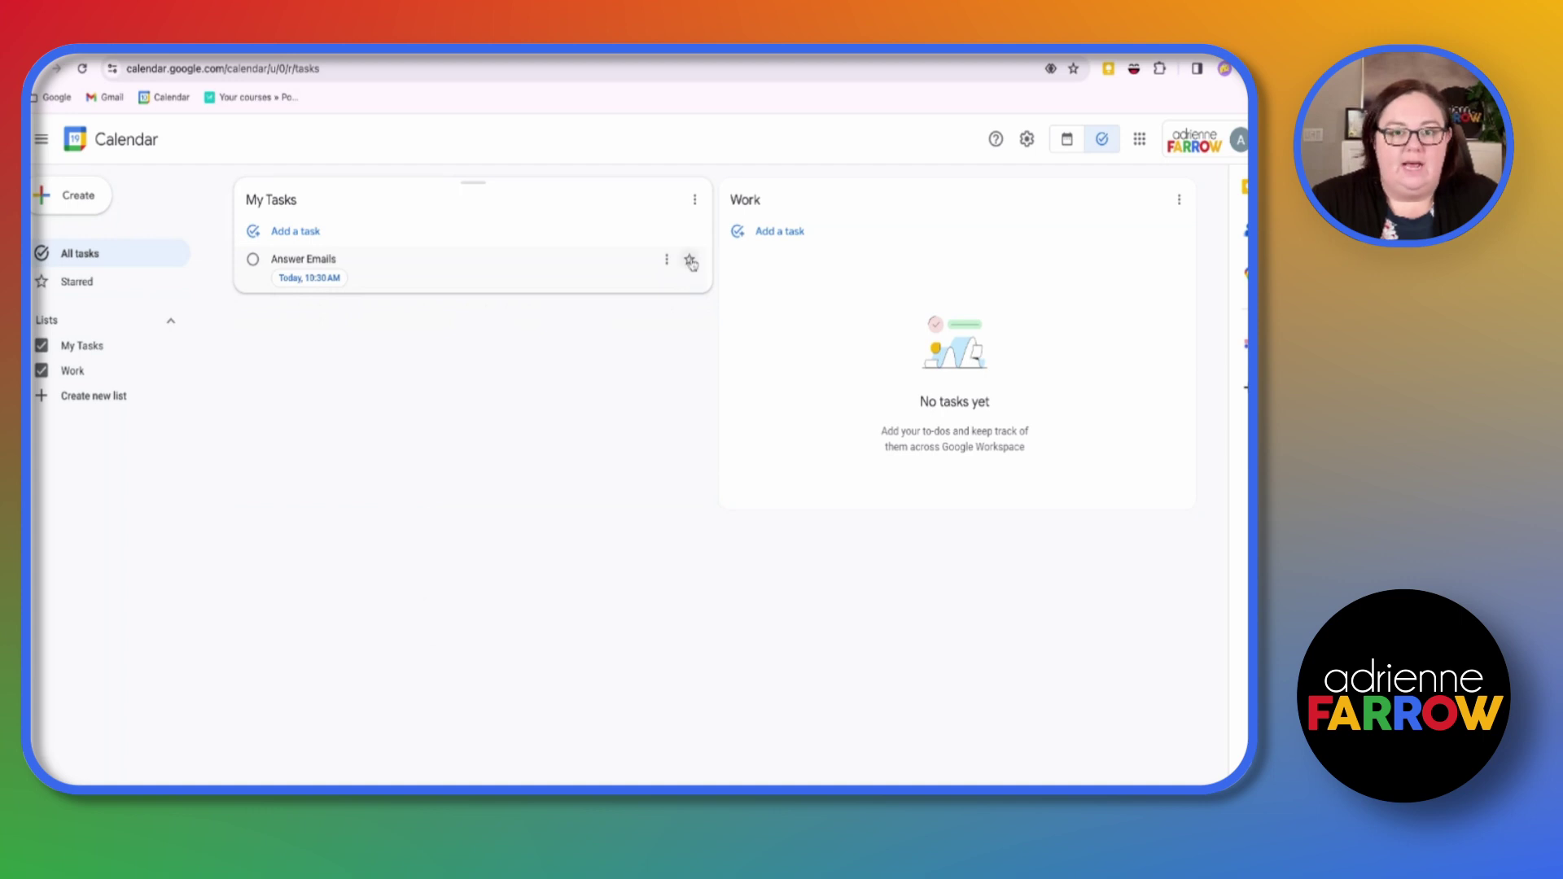
left_click(689, 258)
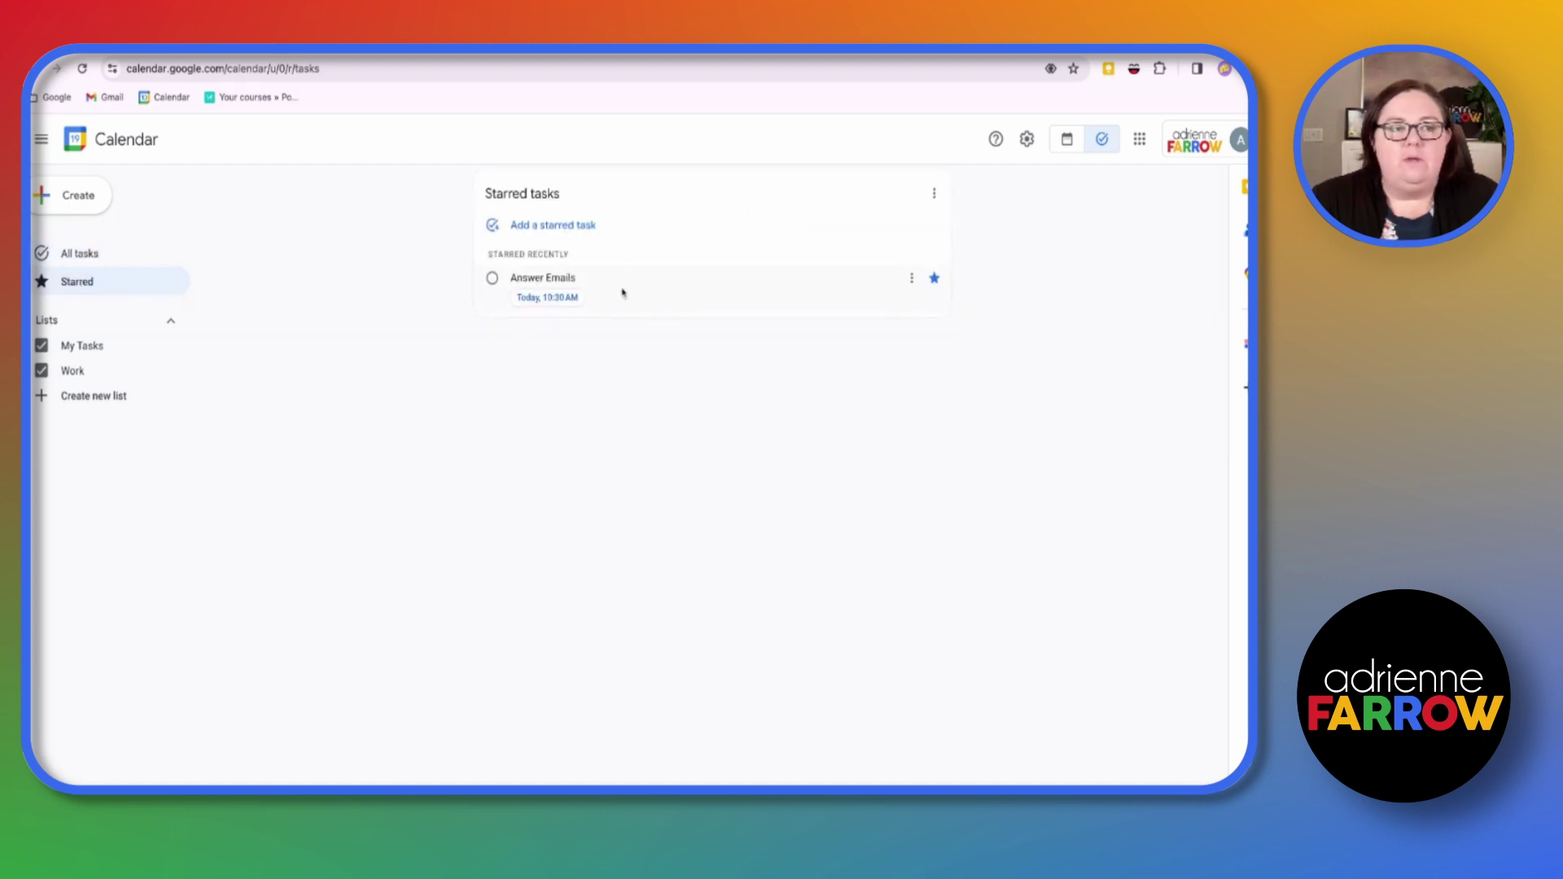
left_click(80, 254)
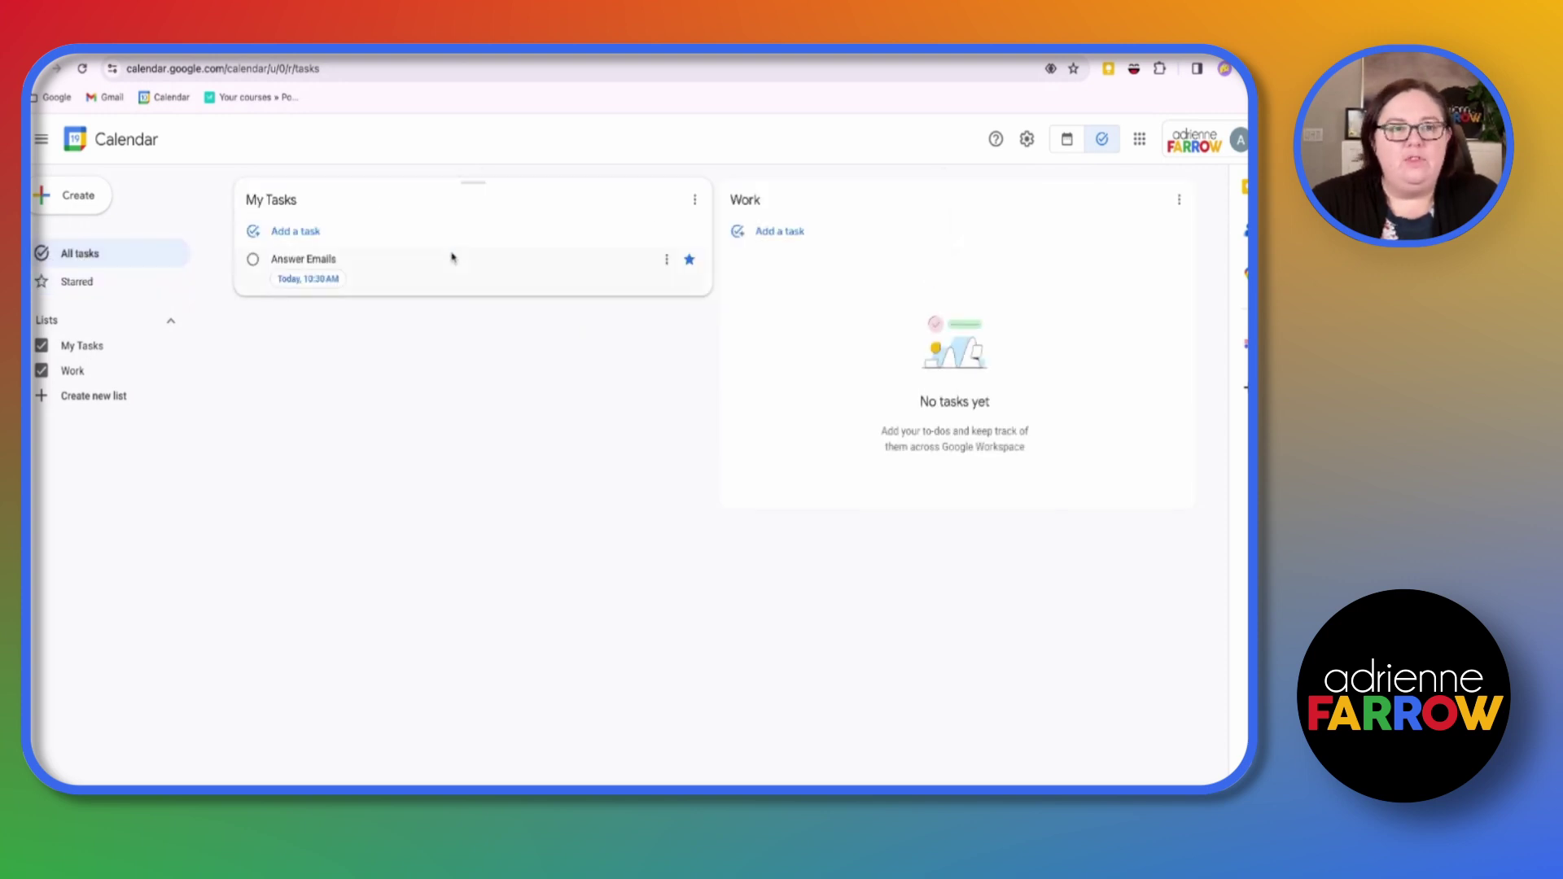
Step: Add subtasks 'Respond to OBM's email' and 'Respond to bookkeeper's email' under Answer Emails
left_click(450, 259)
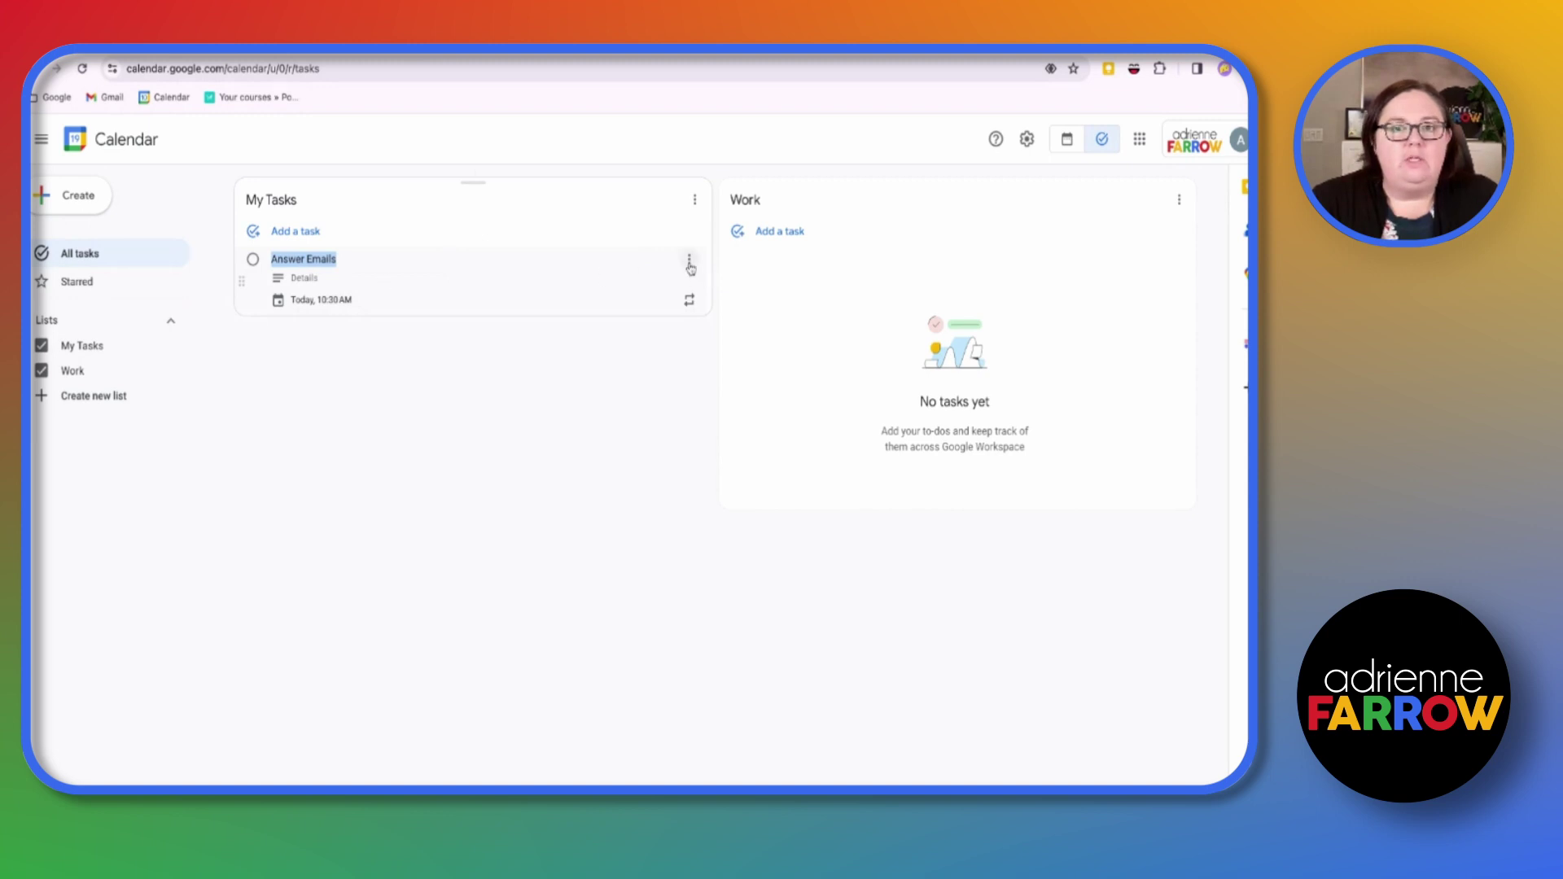
left_click(689, 259)
left_click(587, 325)
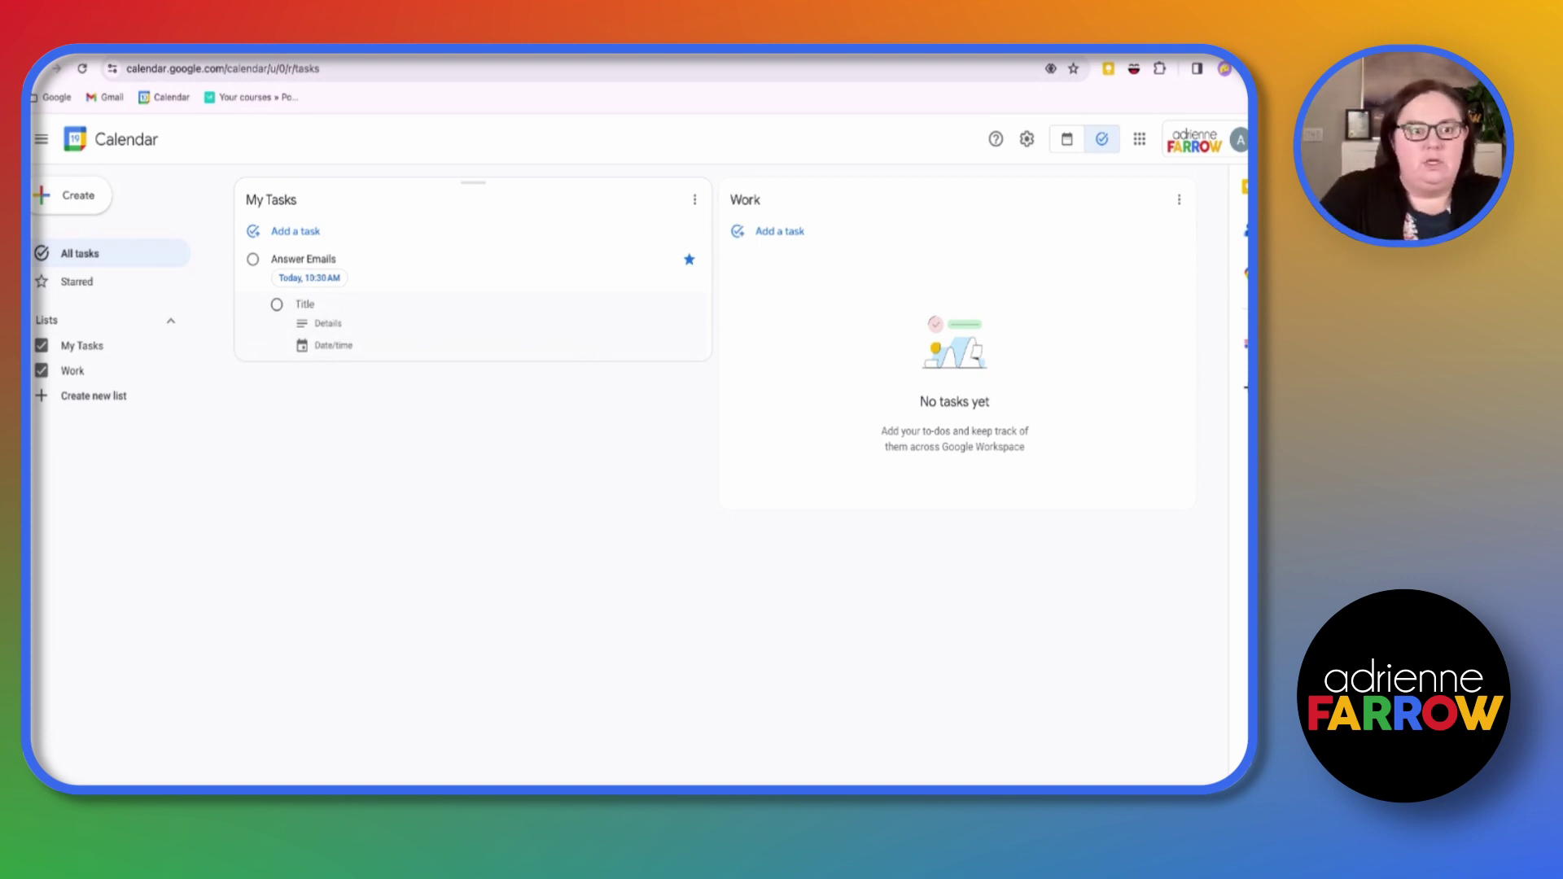
type("Respond to O")
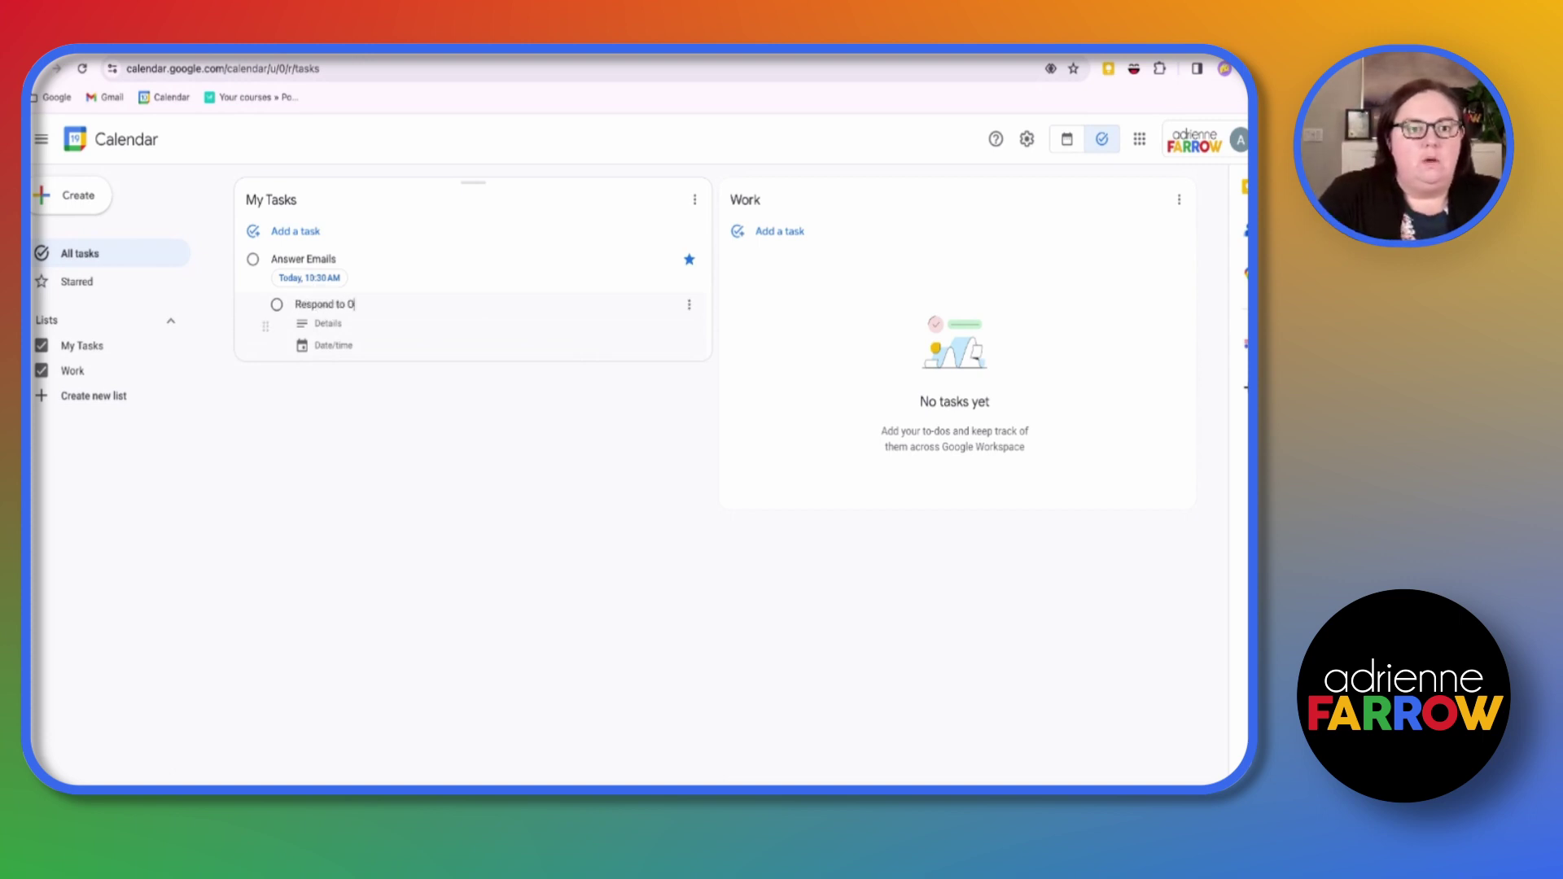
type("BM's email")
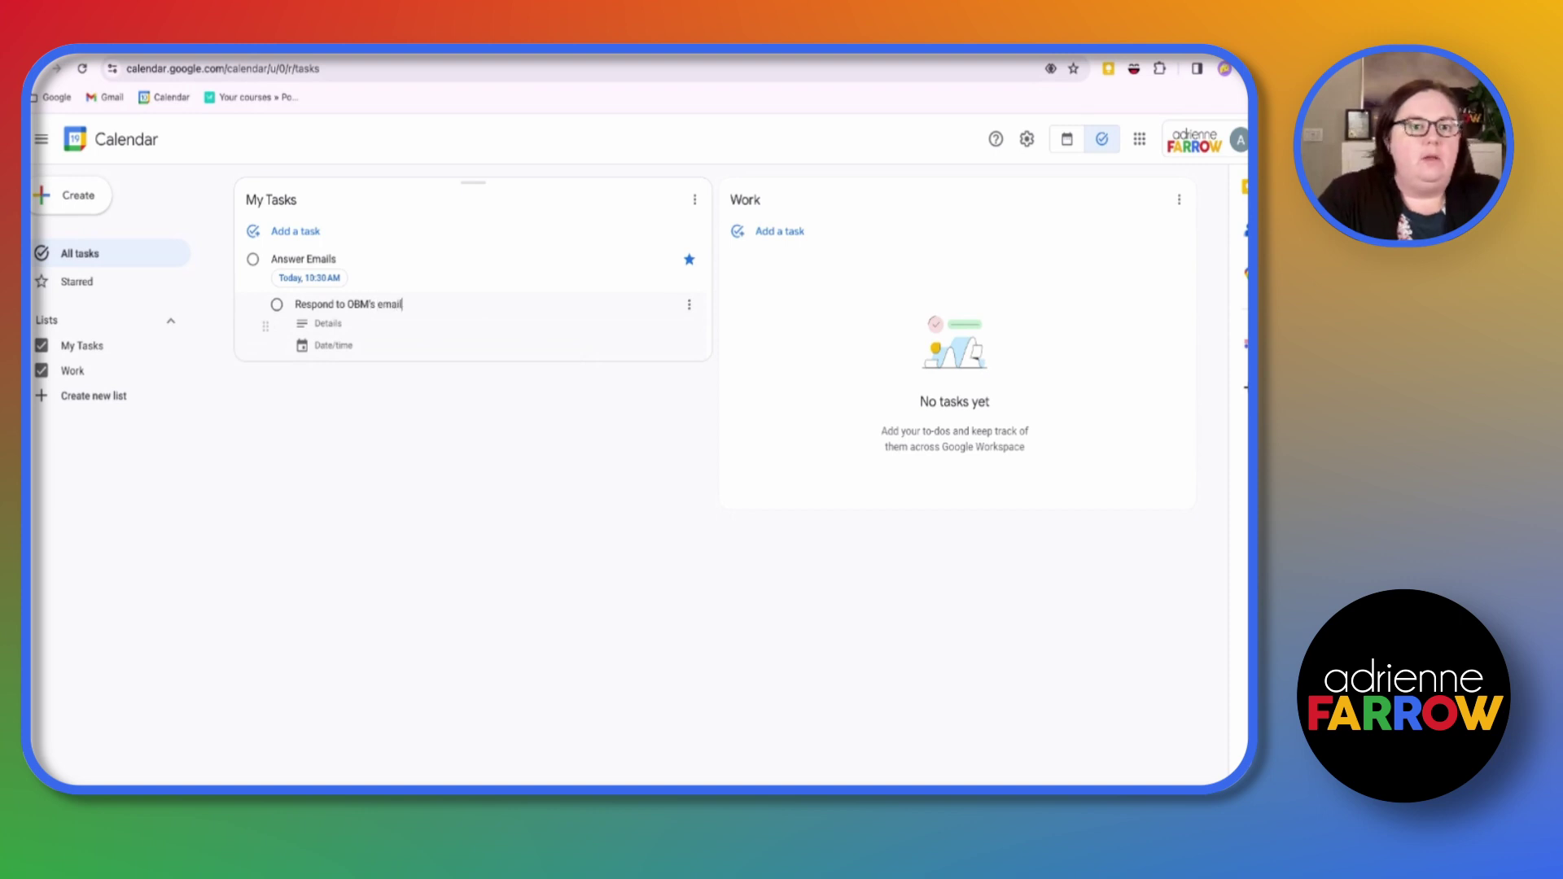
left_click(667, 259)
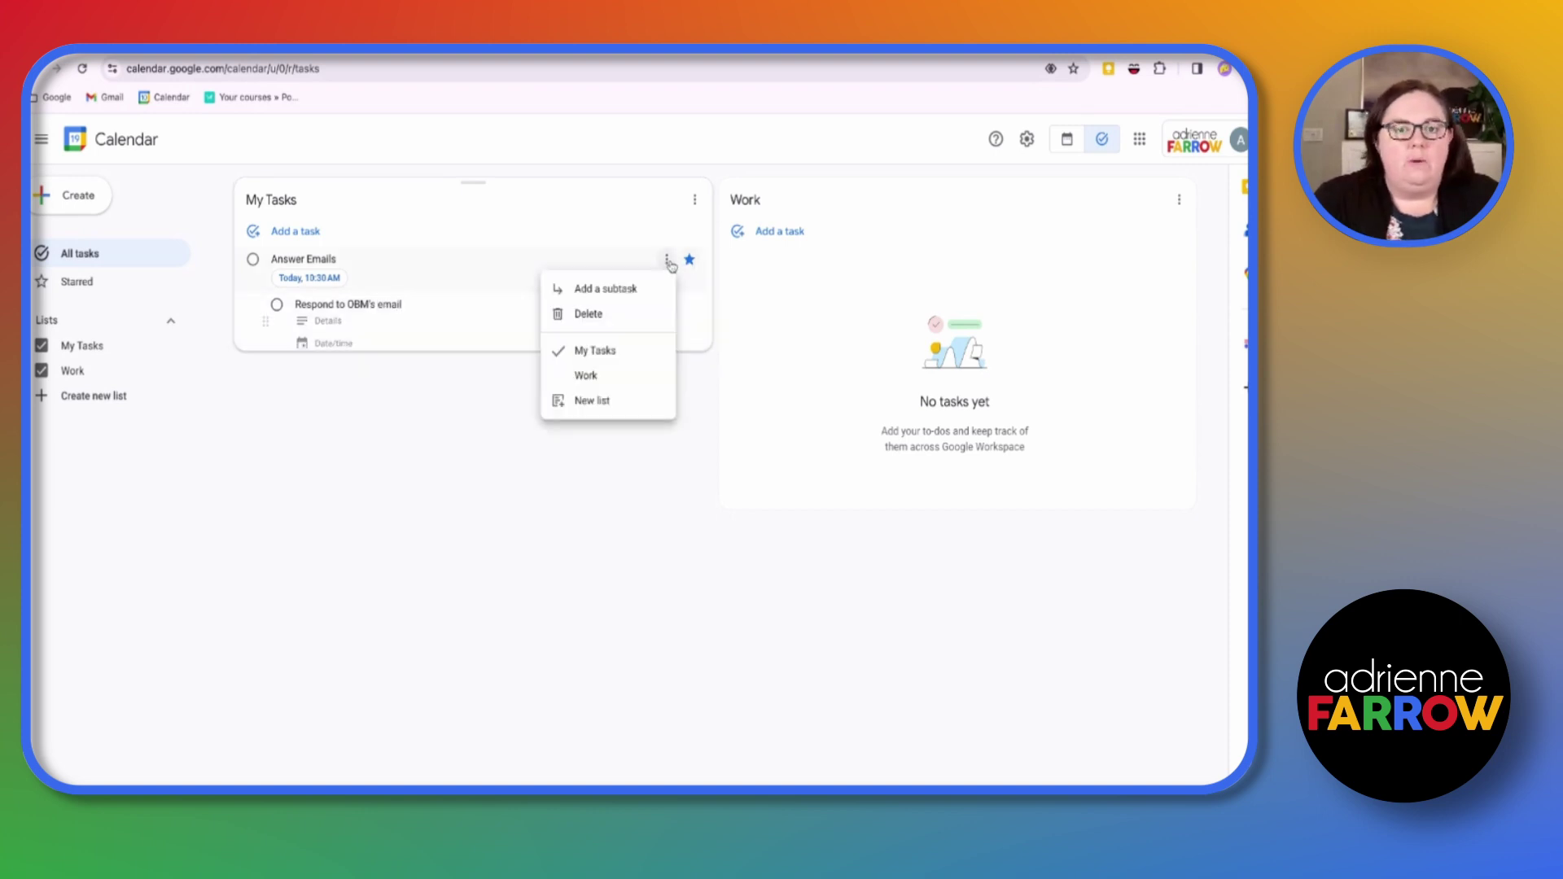
left_click(643, 289)
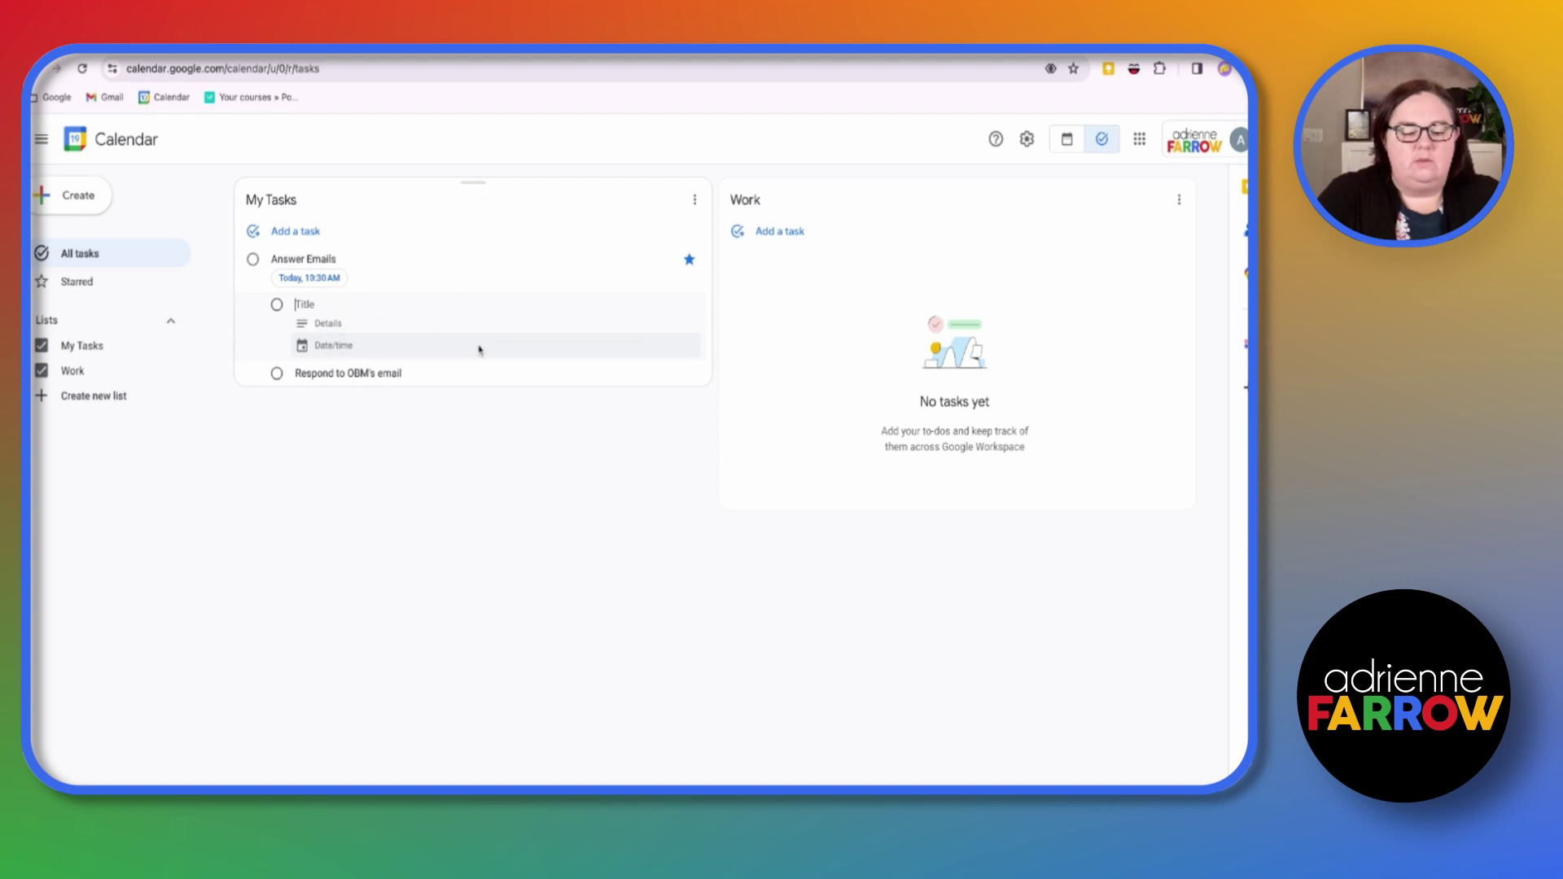
type("Respond to book")
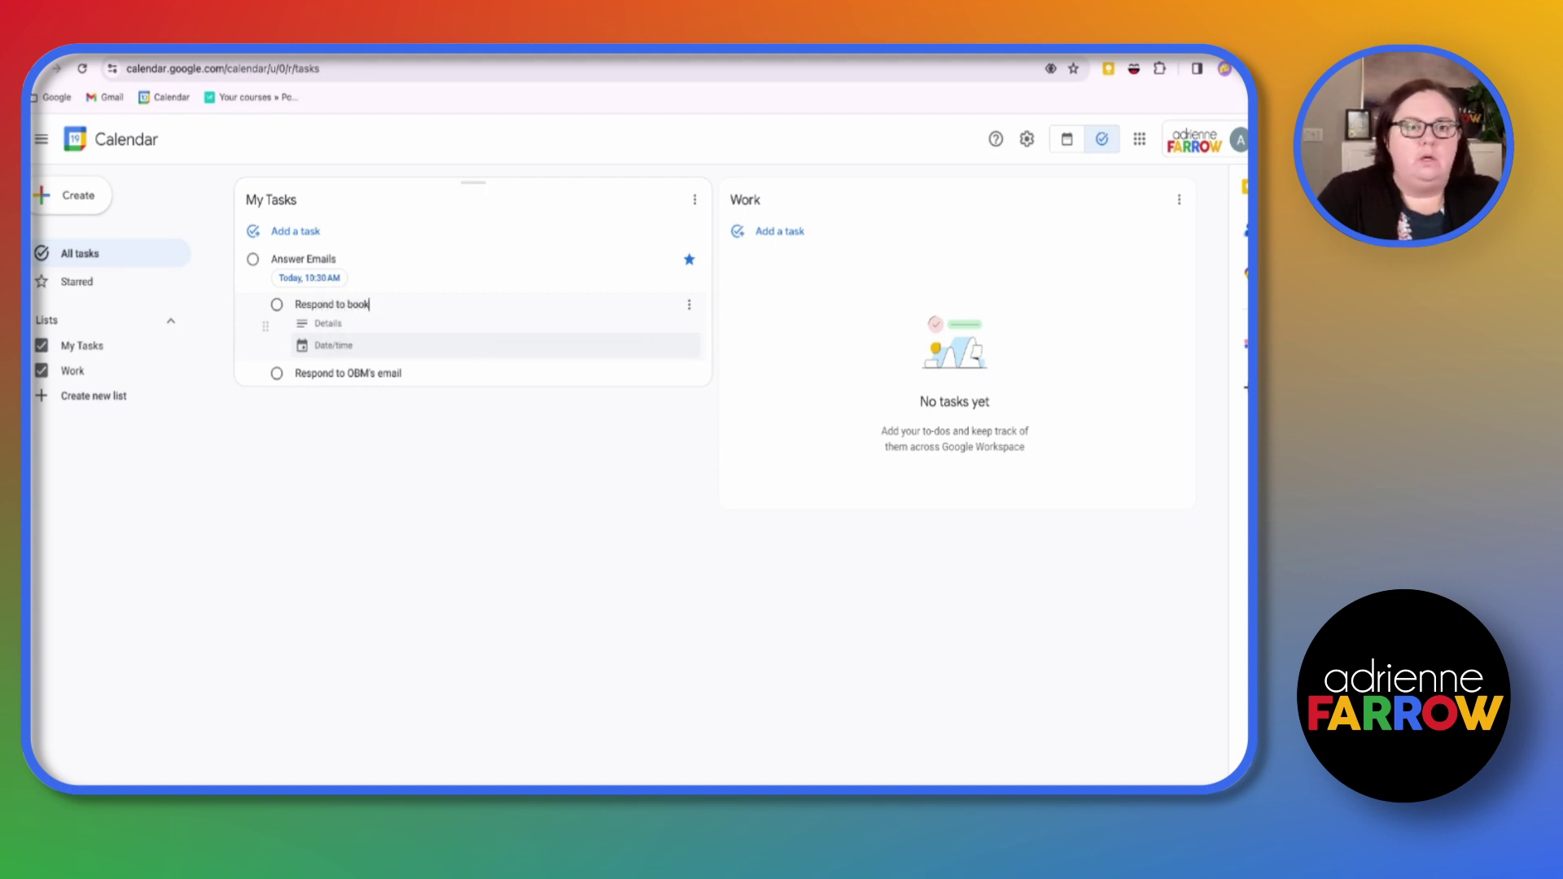
type("e")
type("eeper")
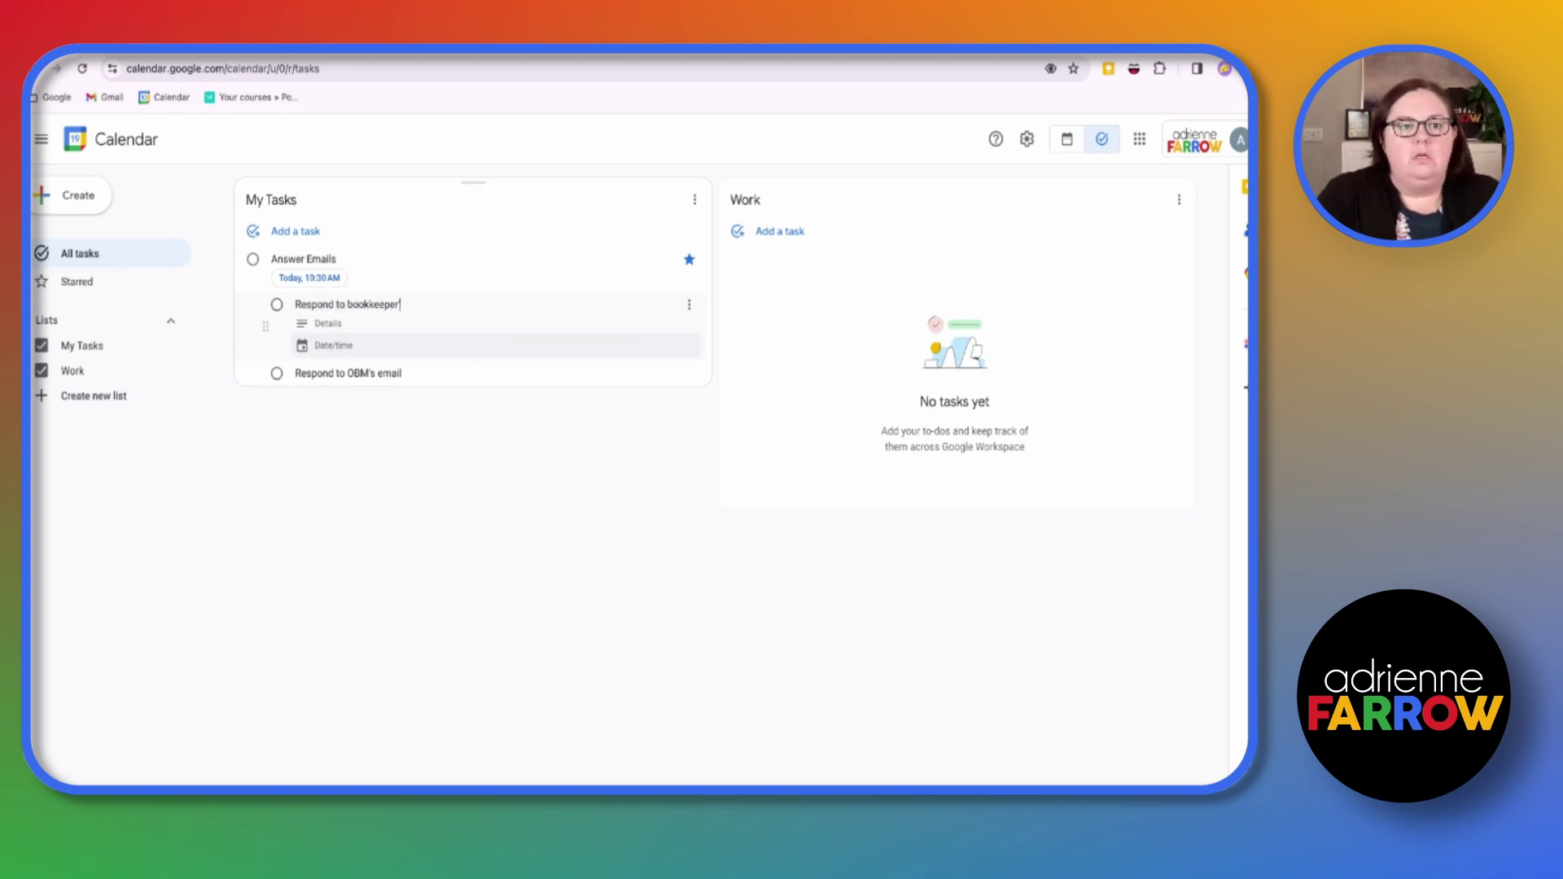
type("'s email")
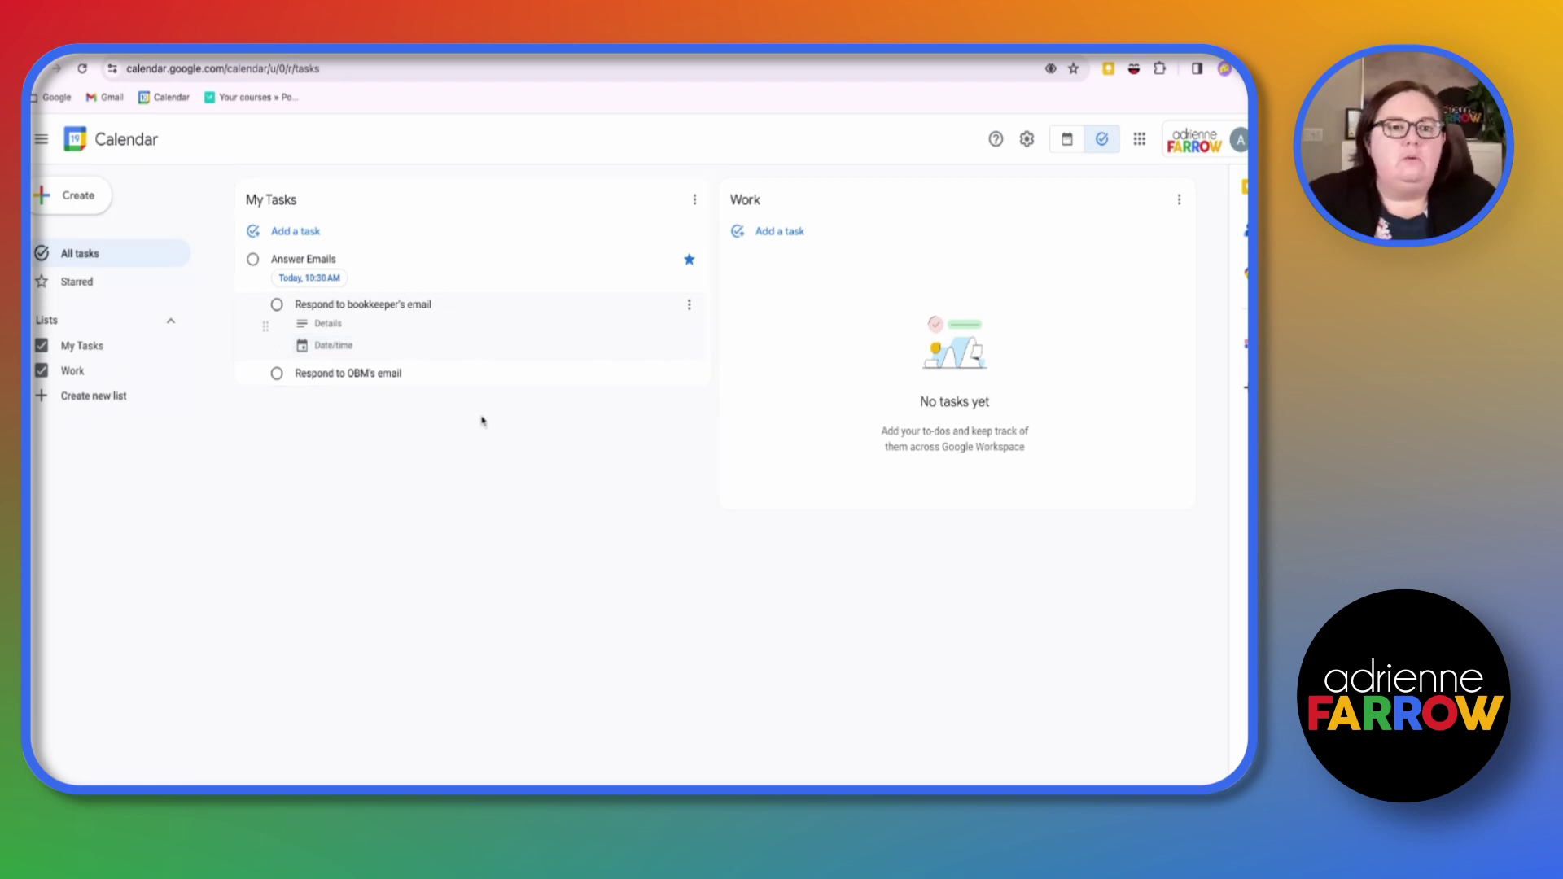
Step: Review the bookkeeper subtask's title and details, then start a new My Tasks entry
left_click(481, 422)
triple_click(373, 313)
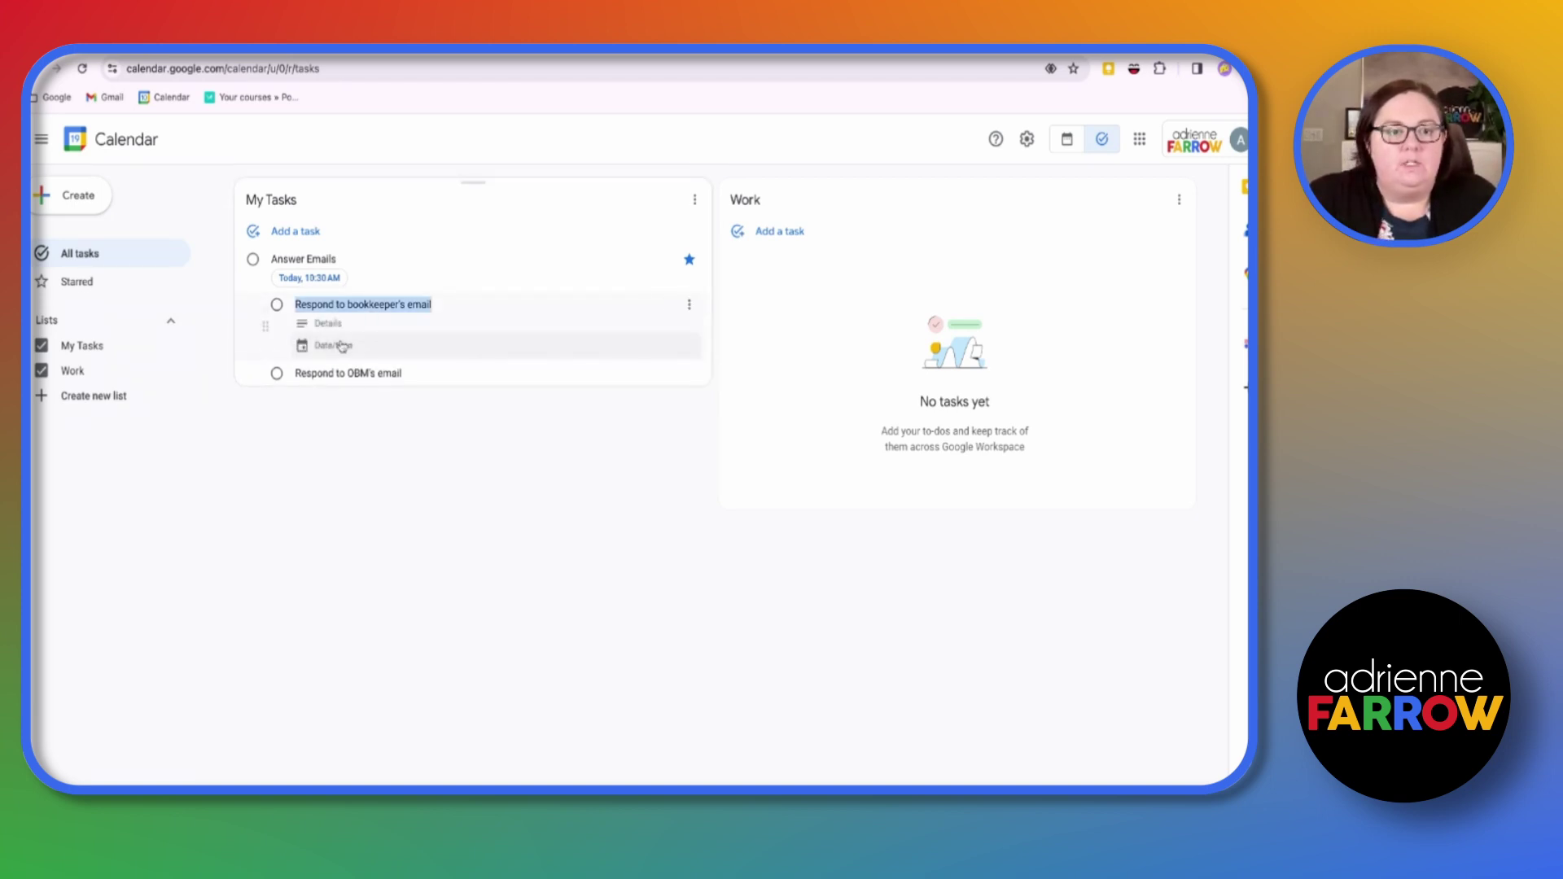
left_click(337, 325)
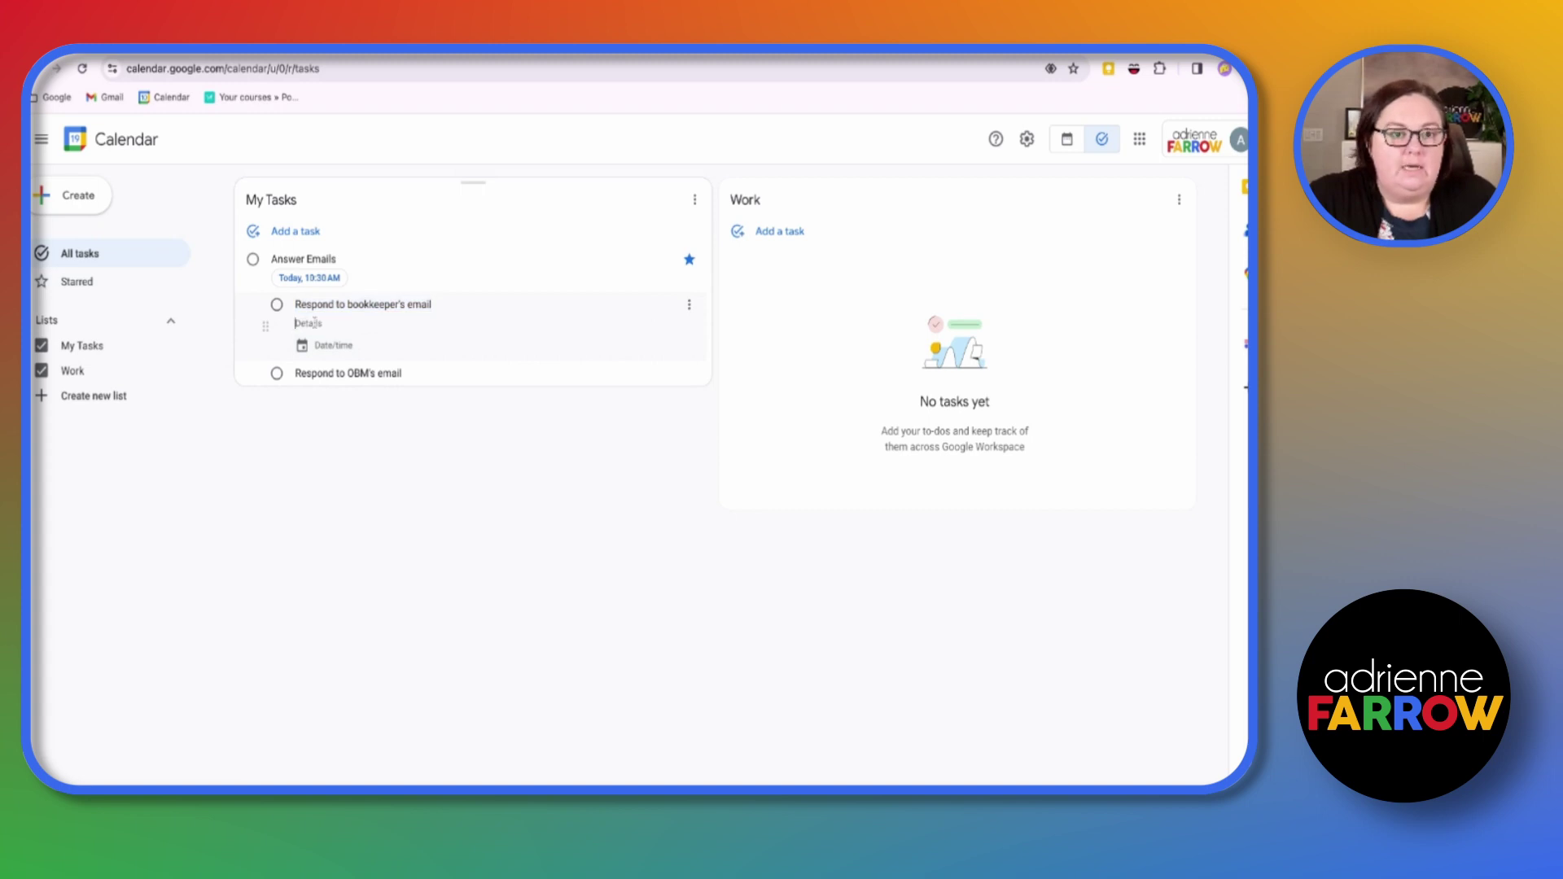
left_click(405, 494)
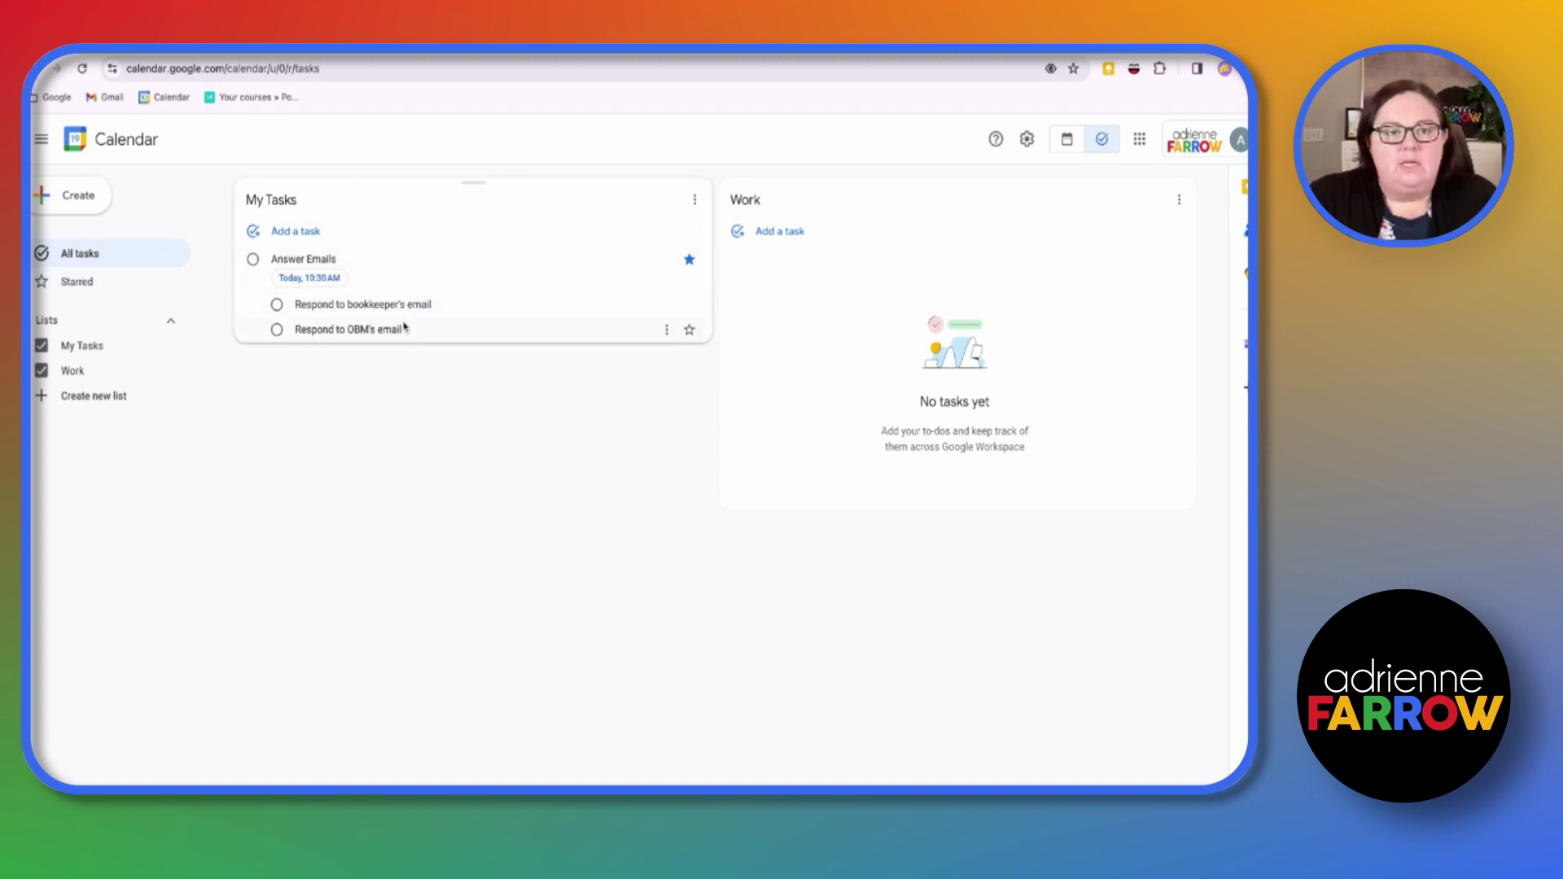
left_click(324, 240)
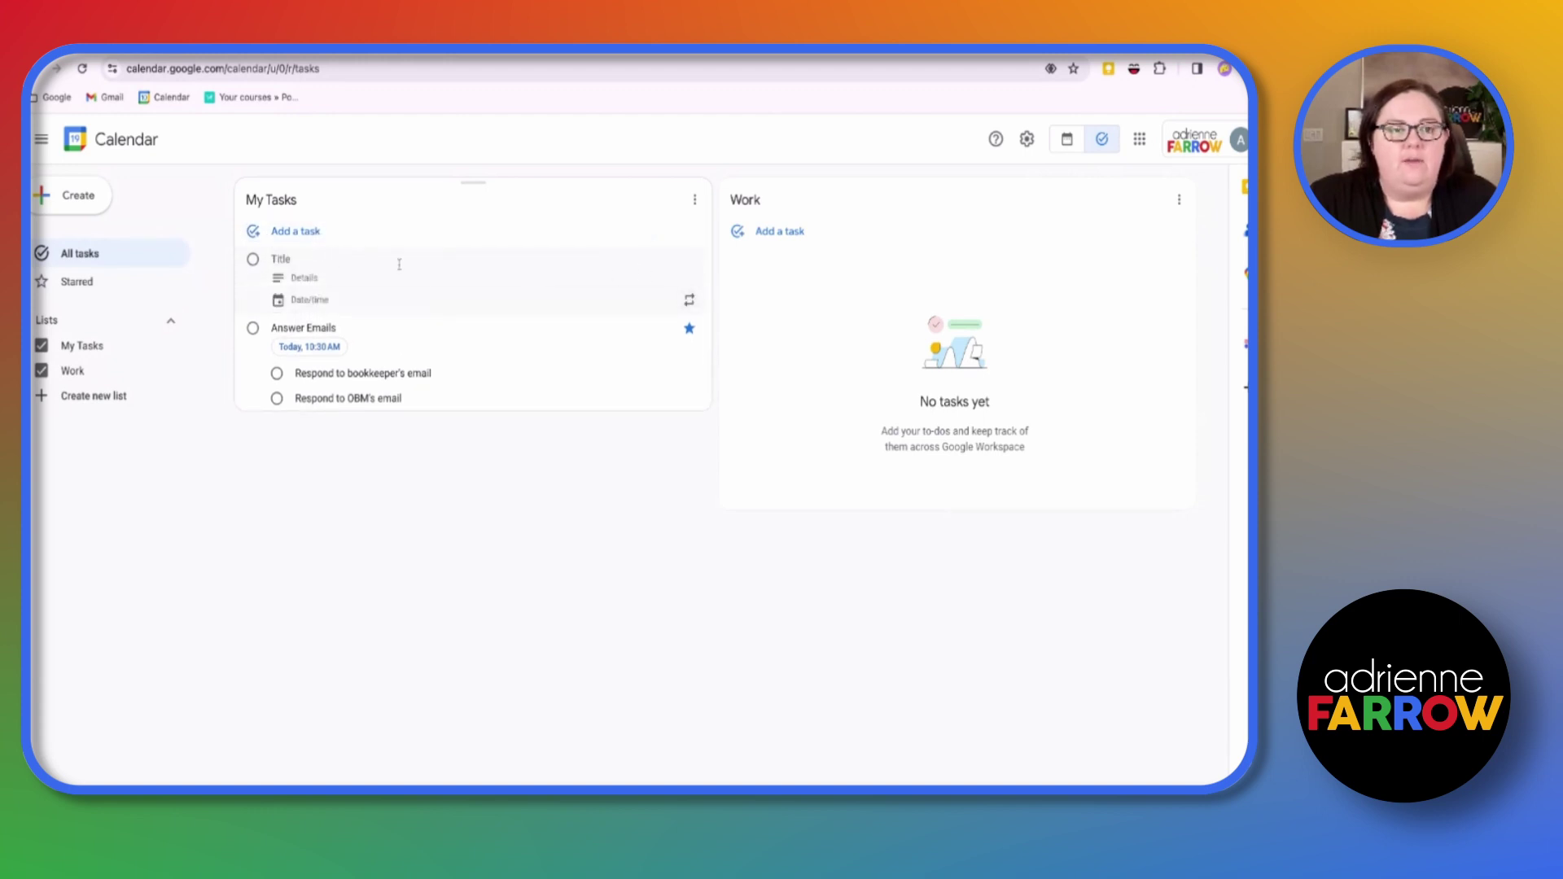
Step: Add 'Test task' repeating daily at 12:00 PM with the repeat set to never end
type("Test task")
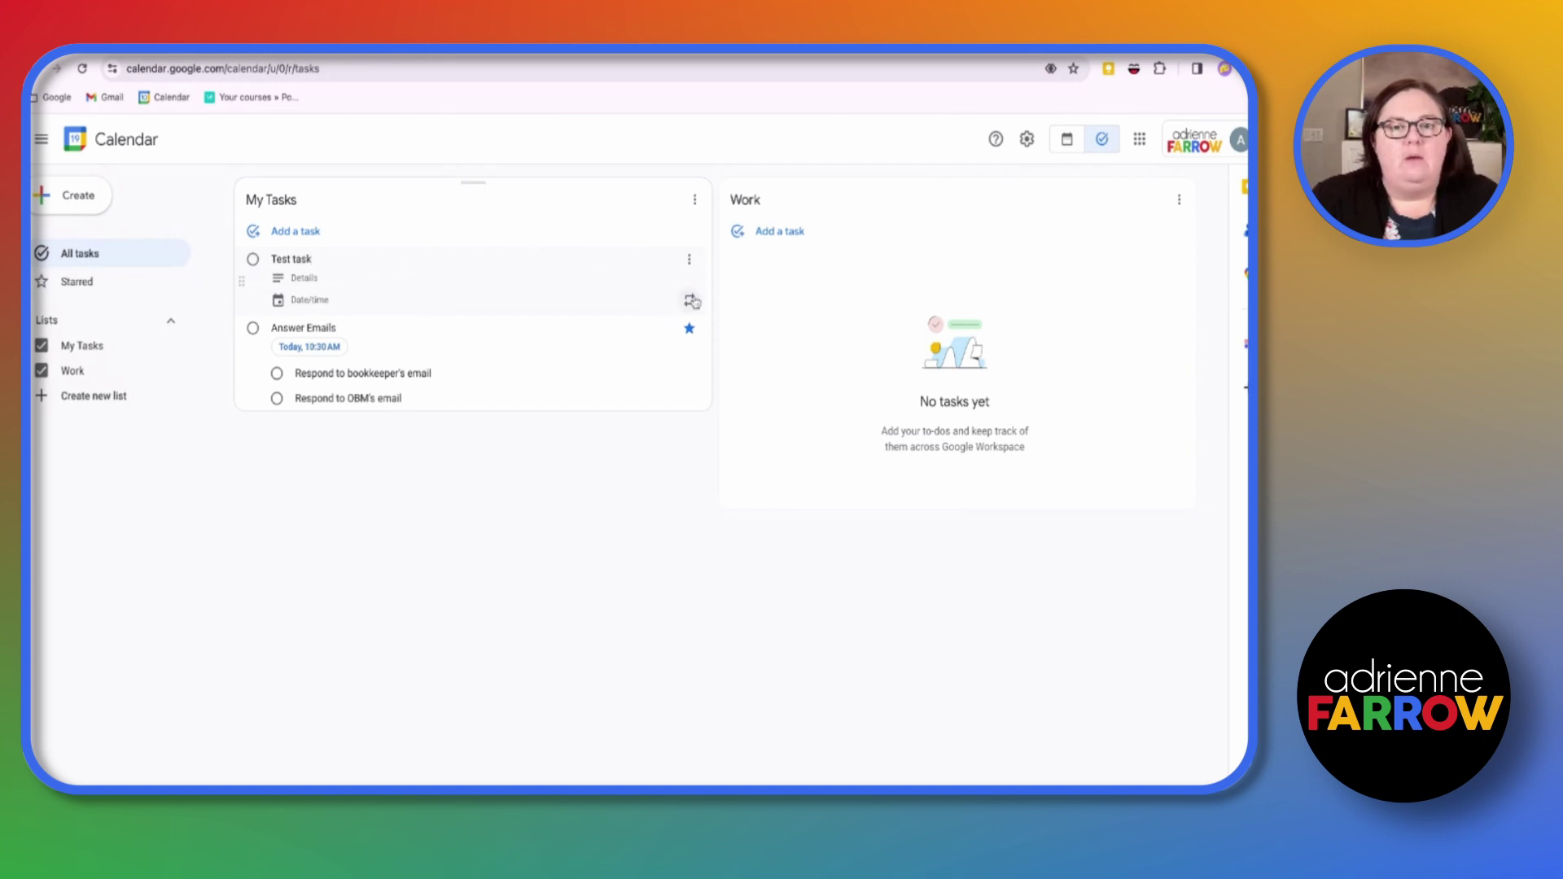
left_click(690, 301)
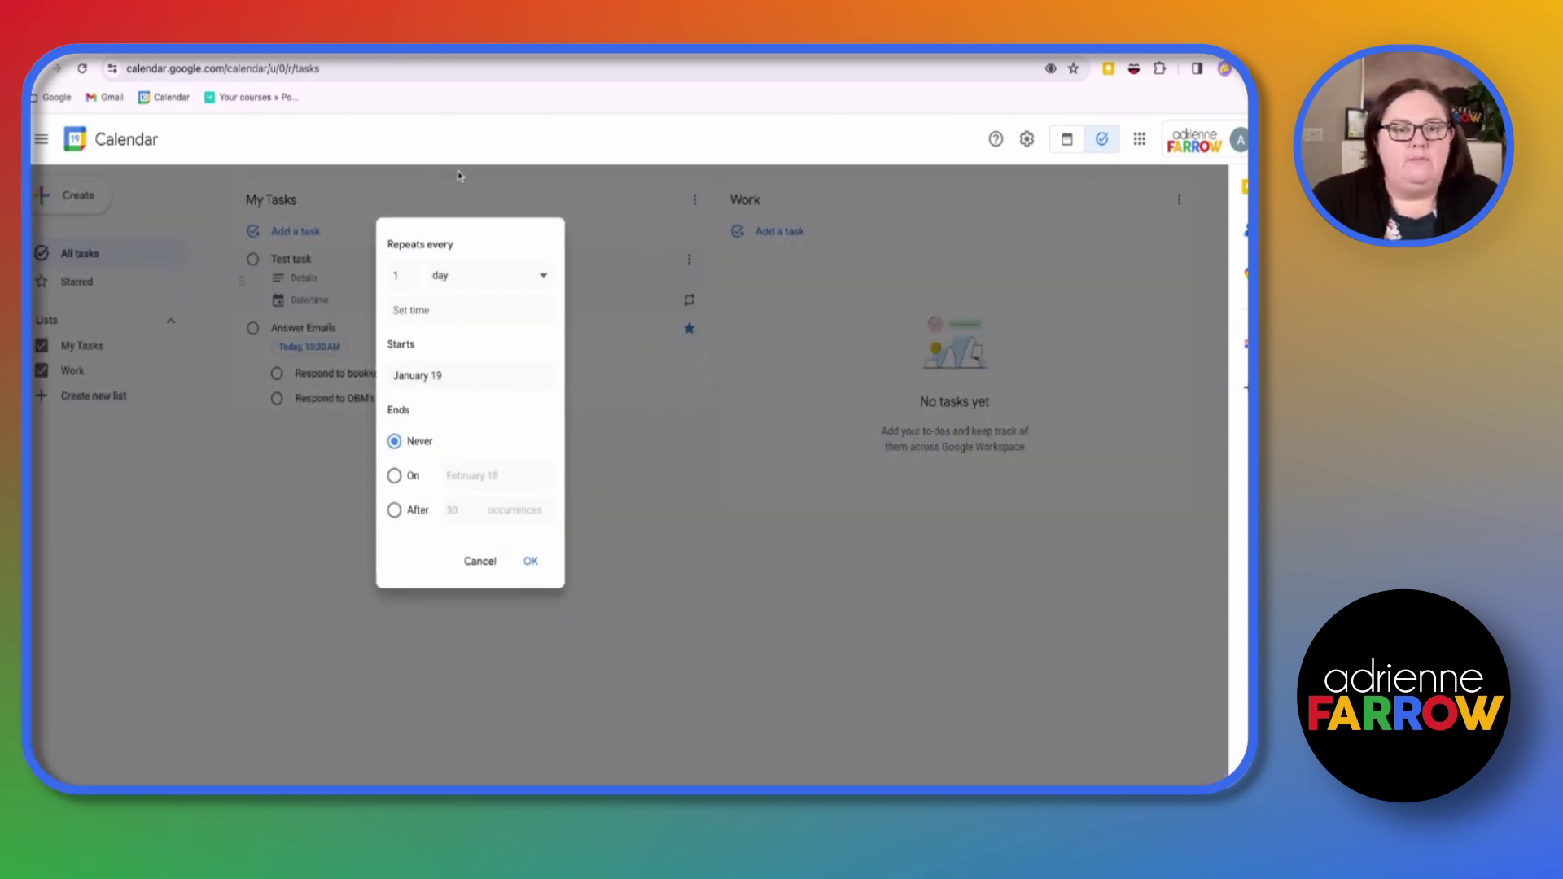
left_click(438, 319)
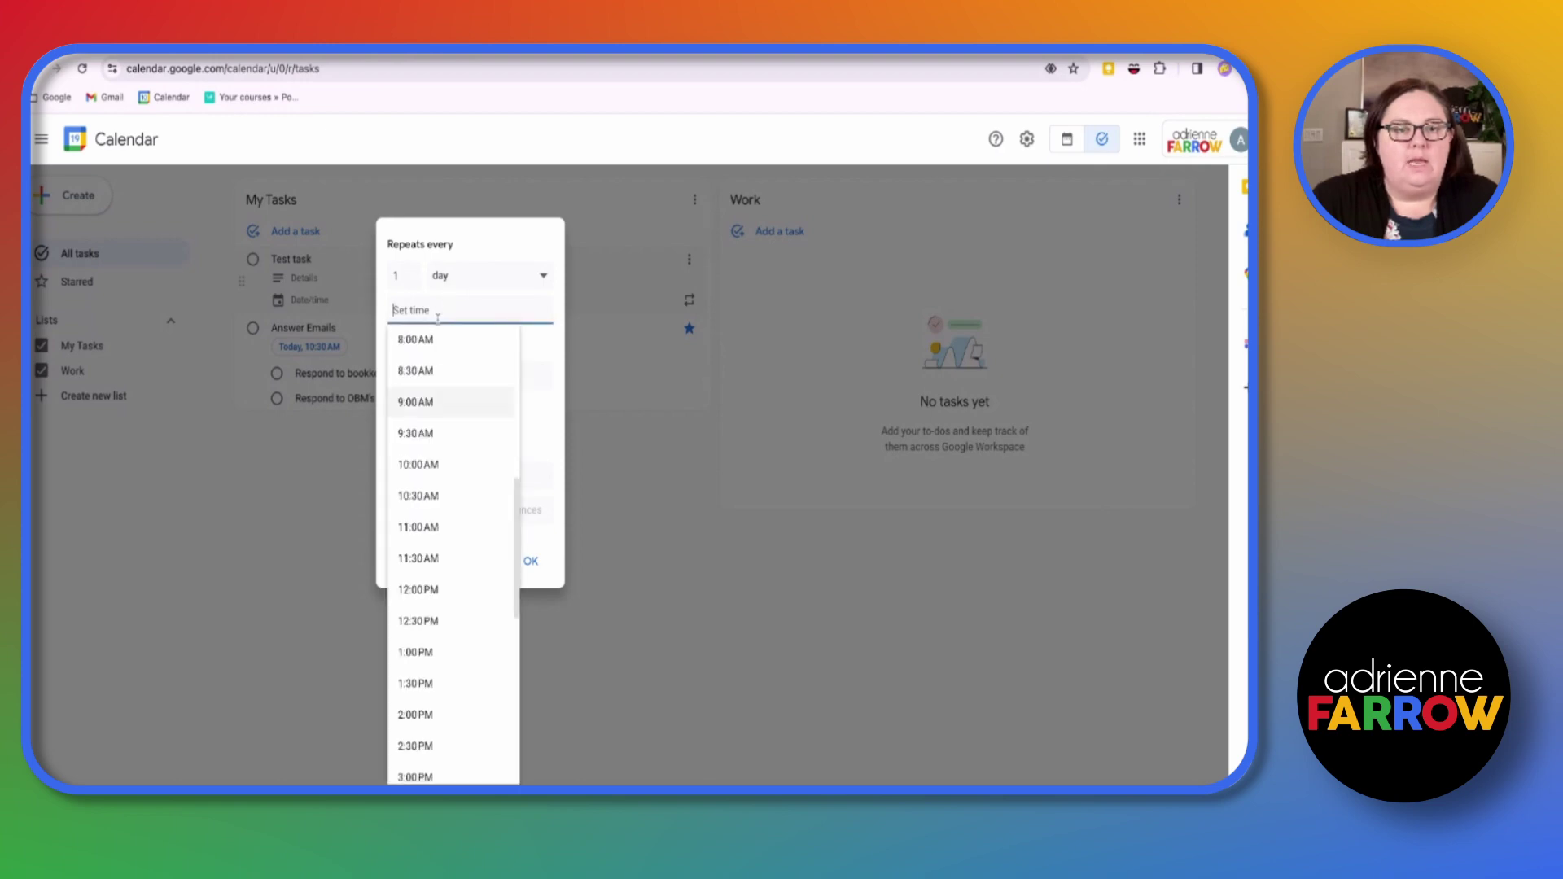
left_click(427, 590)
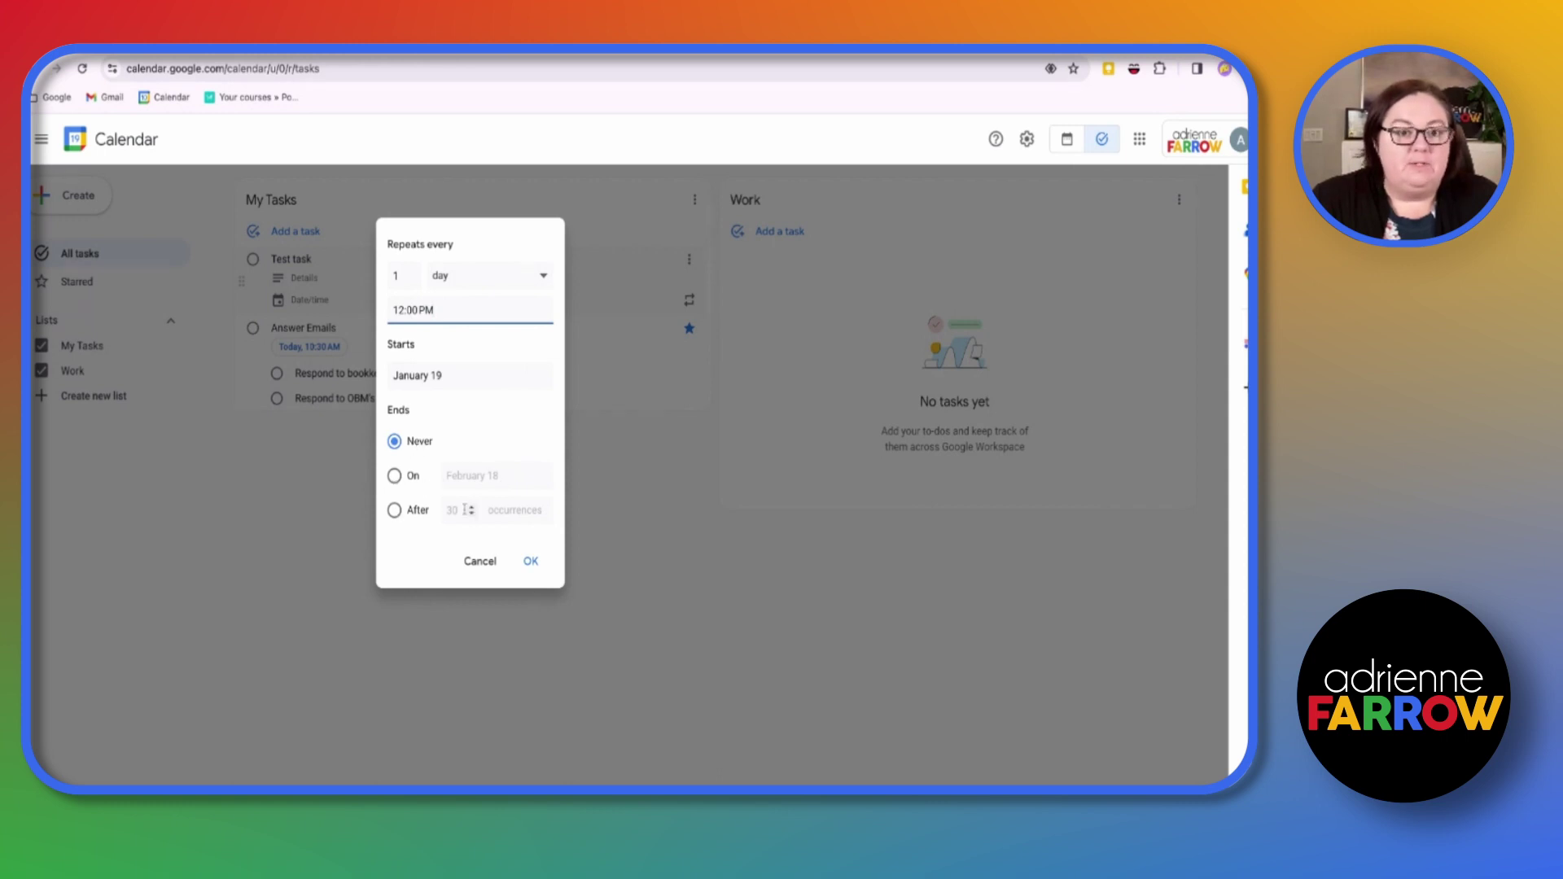
left_click(395, 510)
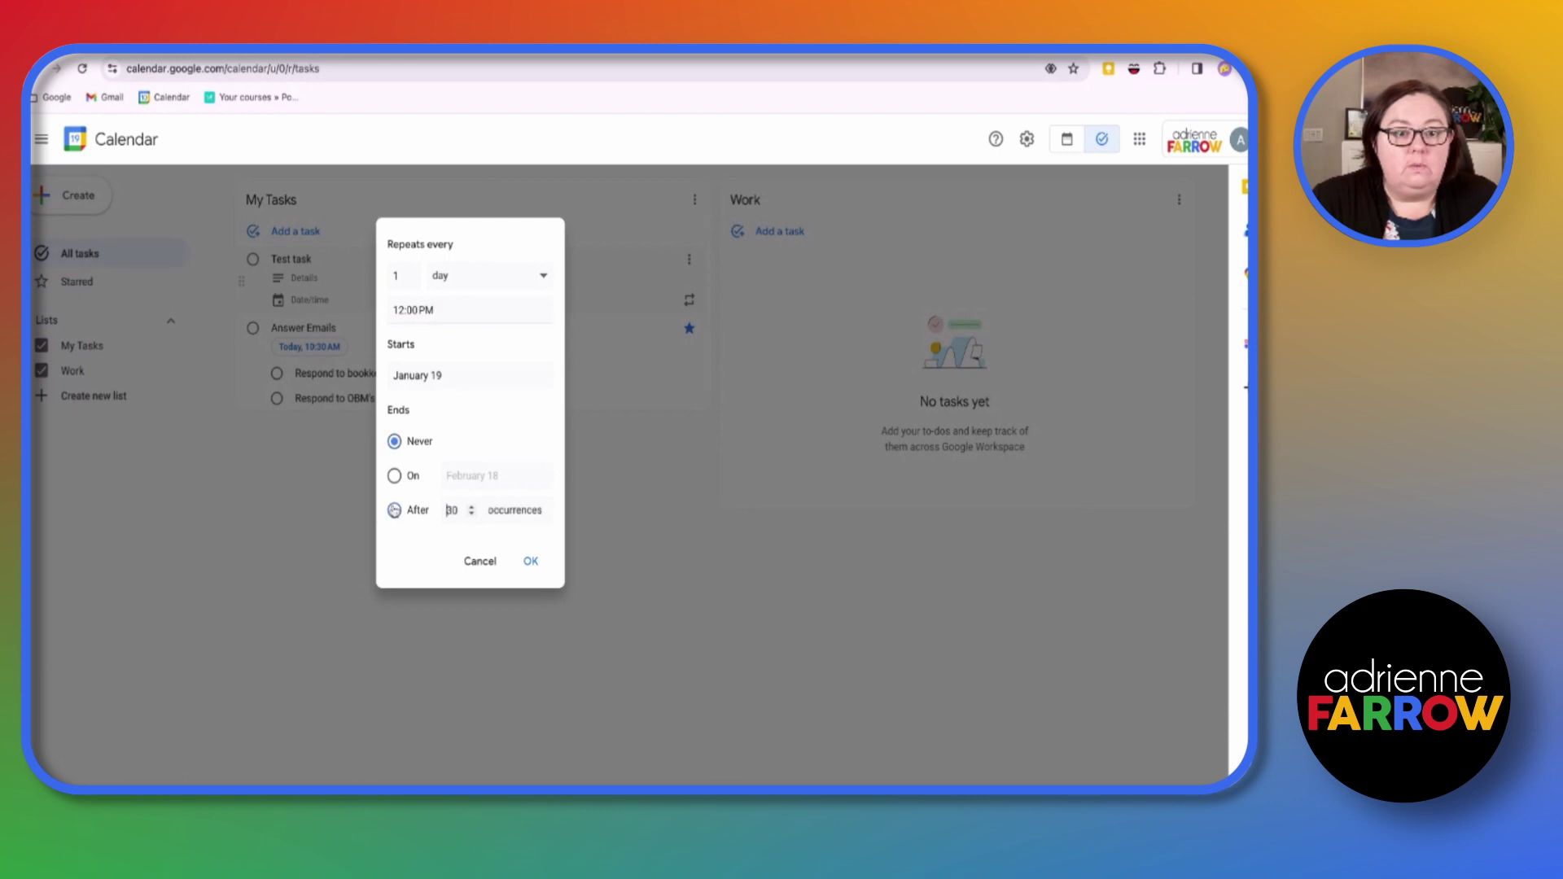
left_click(394, 441)
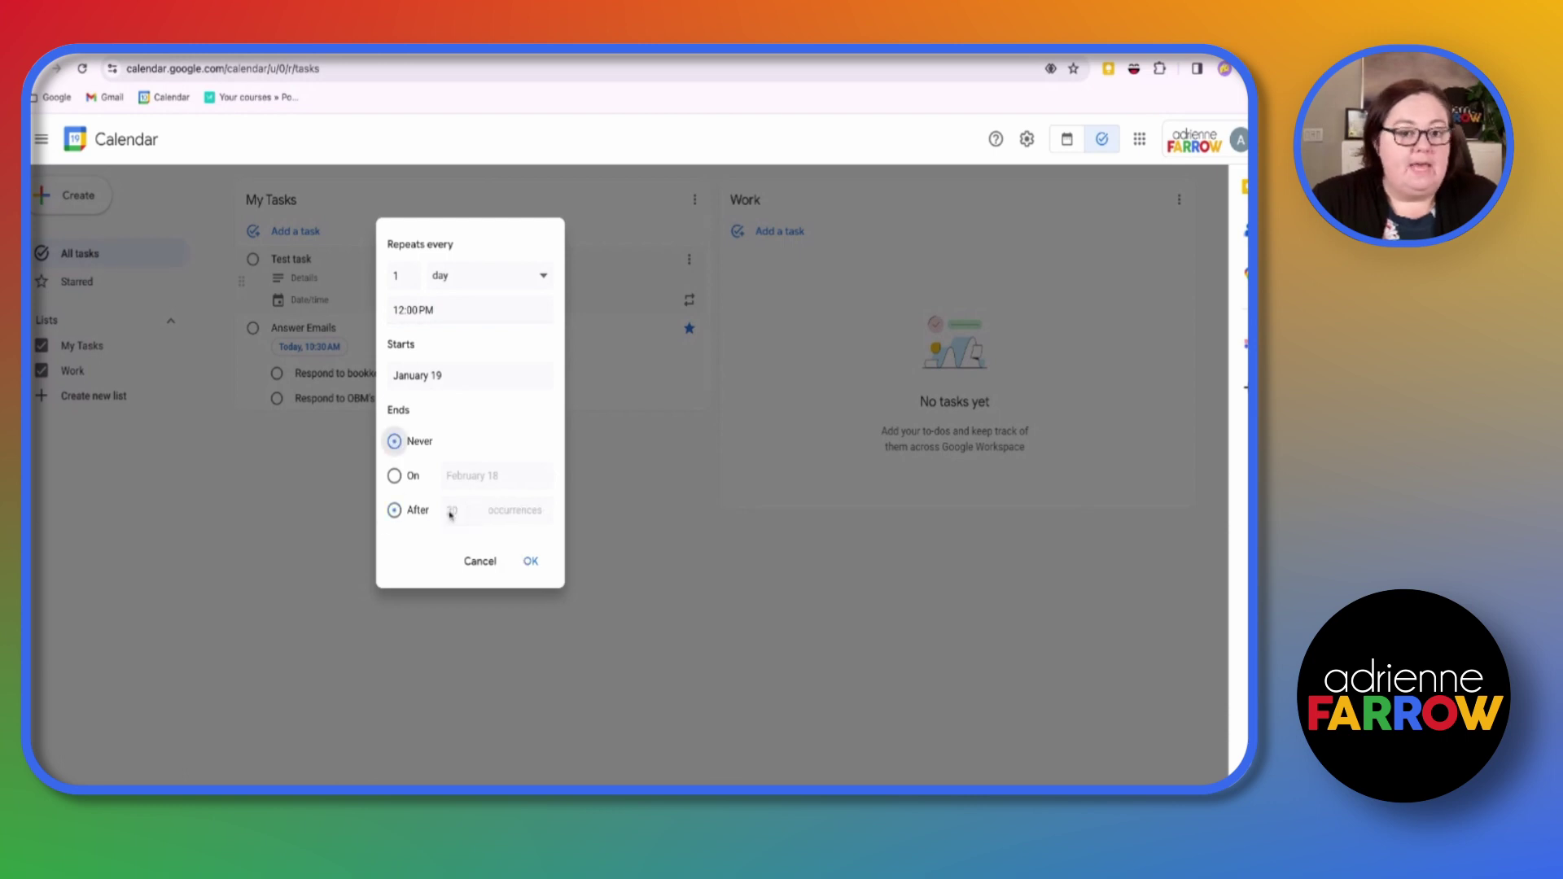
left_click(530, 561)
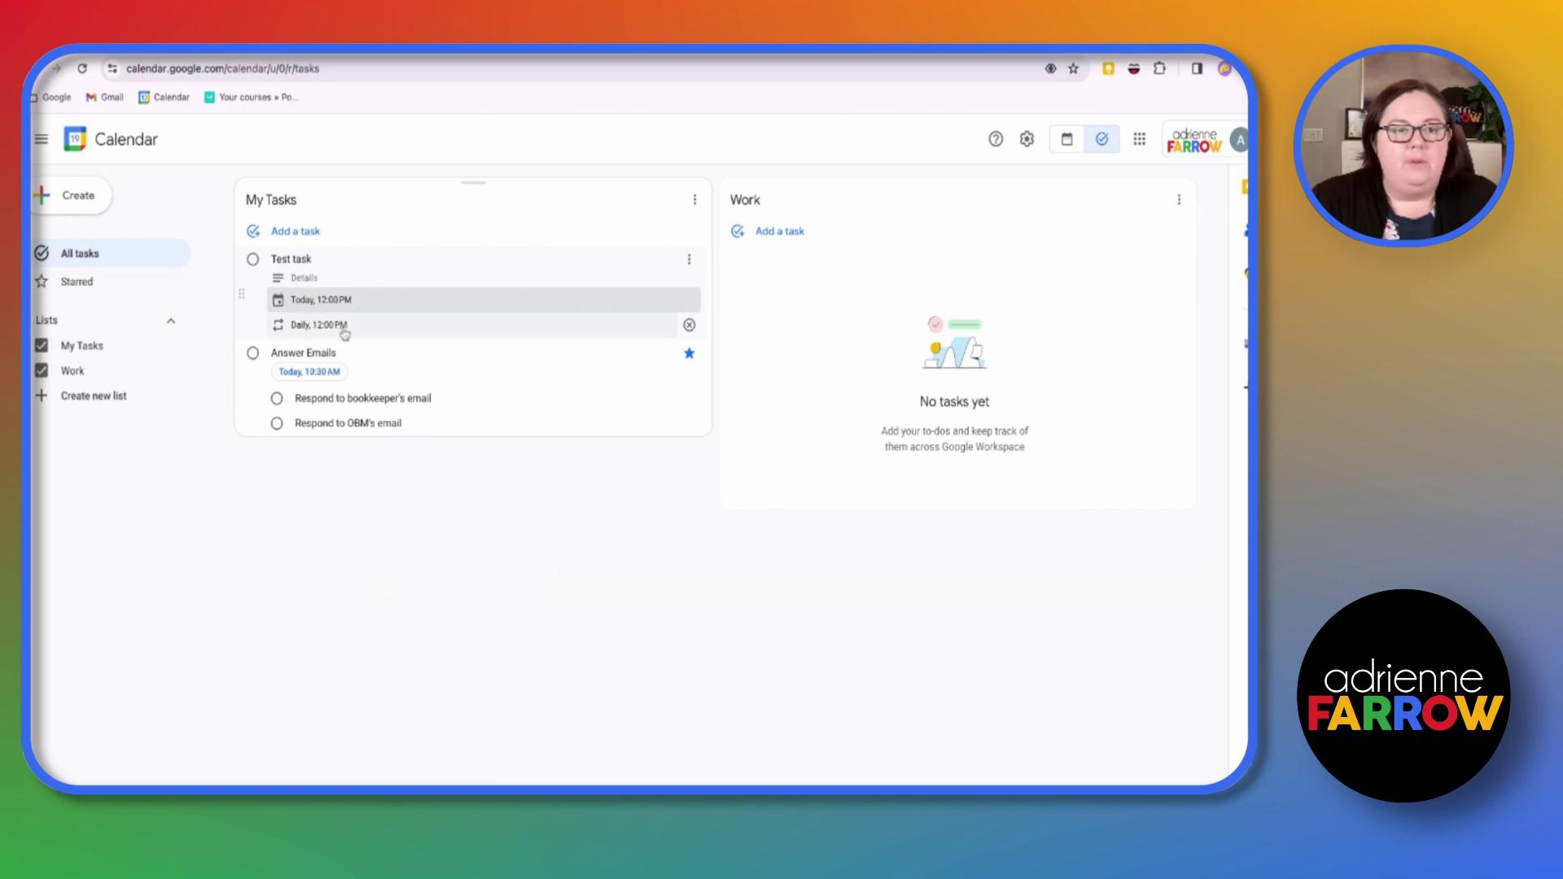
Step: Delete Test task from its options menu, choosing Delete all occurrences
left_click(690, 261)
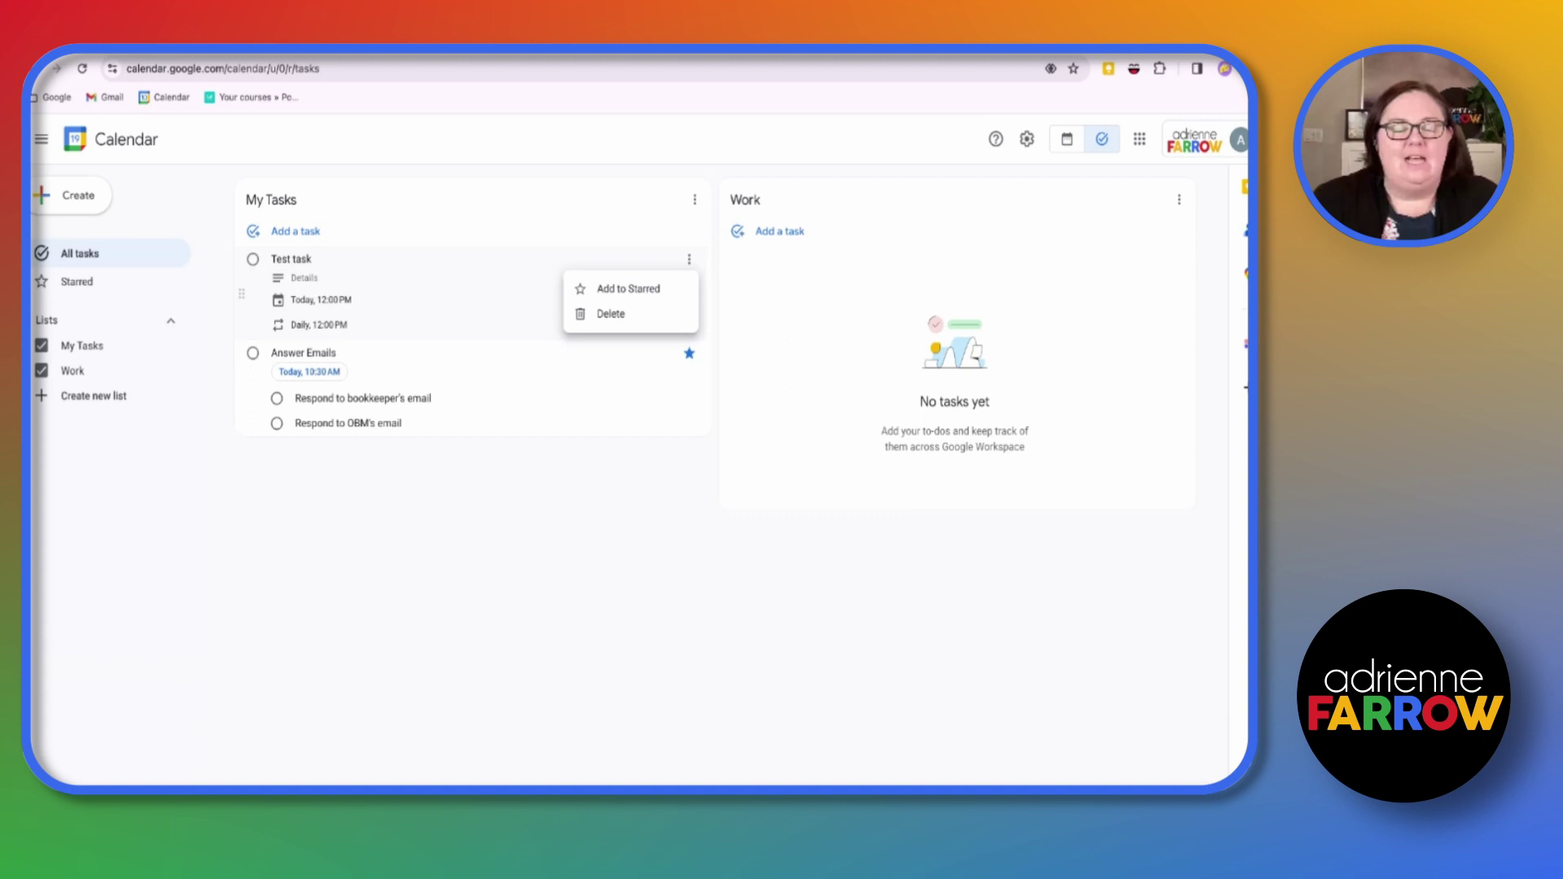
left_click(531, 558)
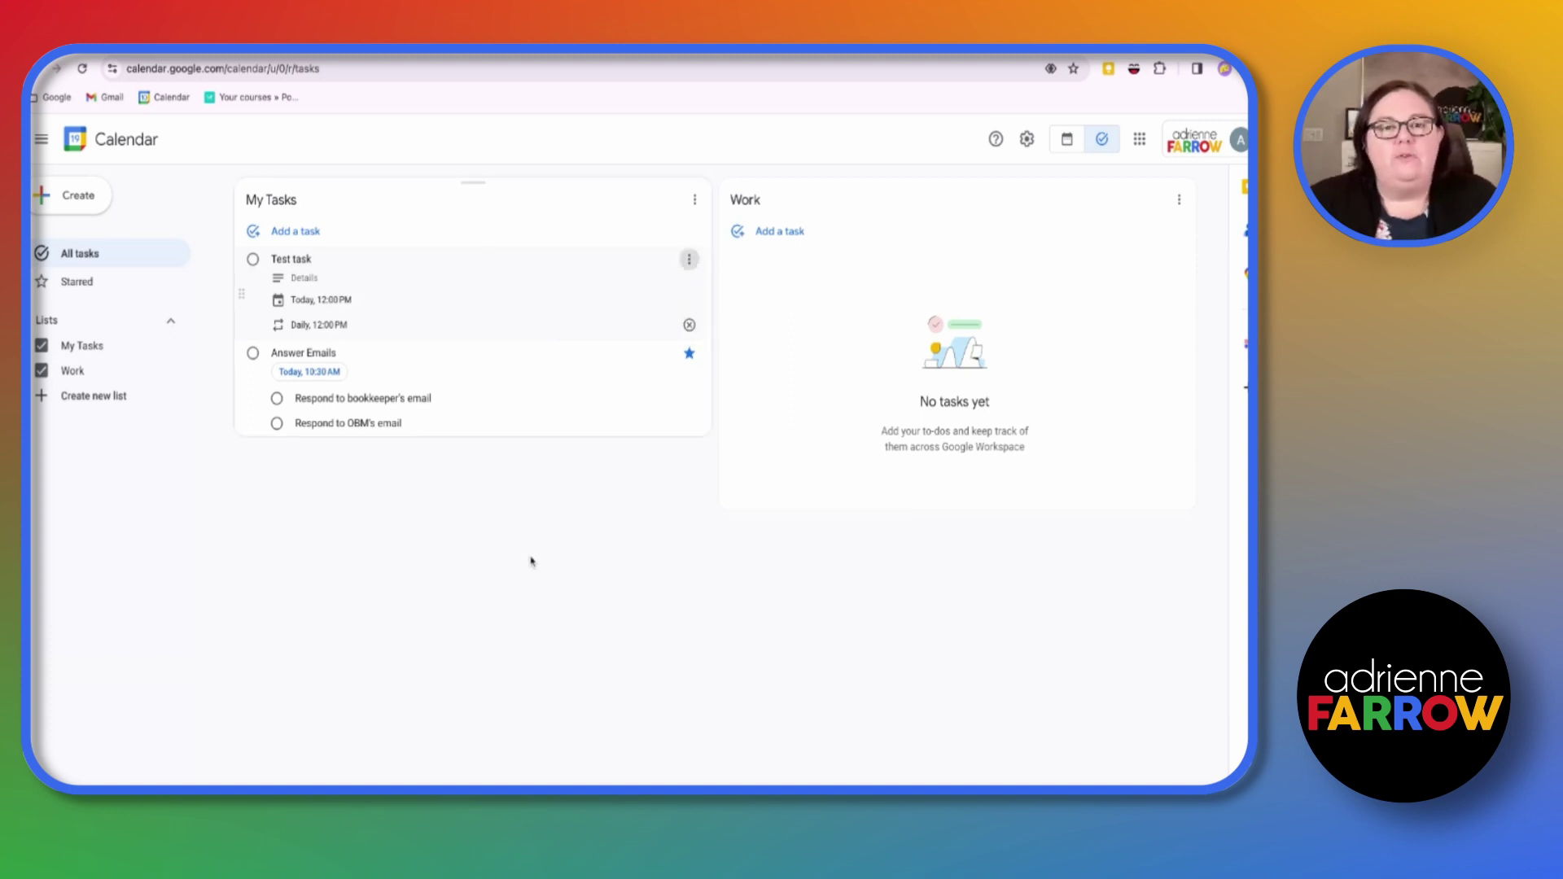
left_click(689, 259)
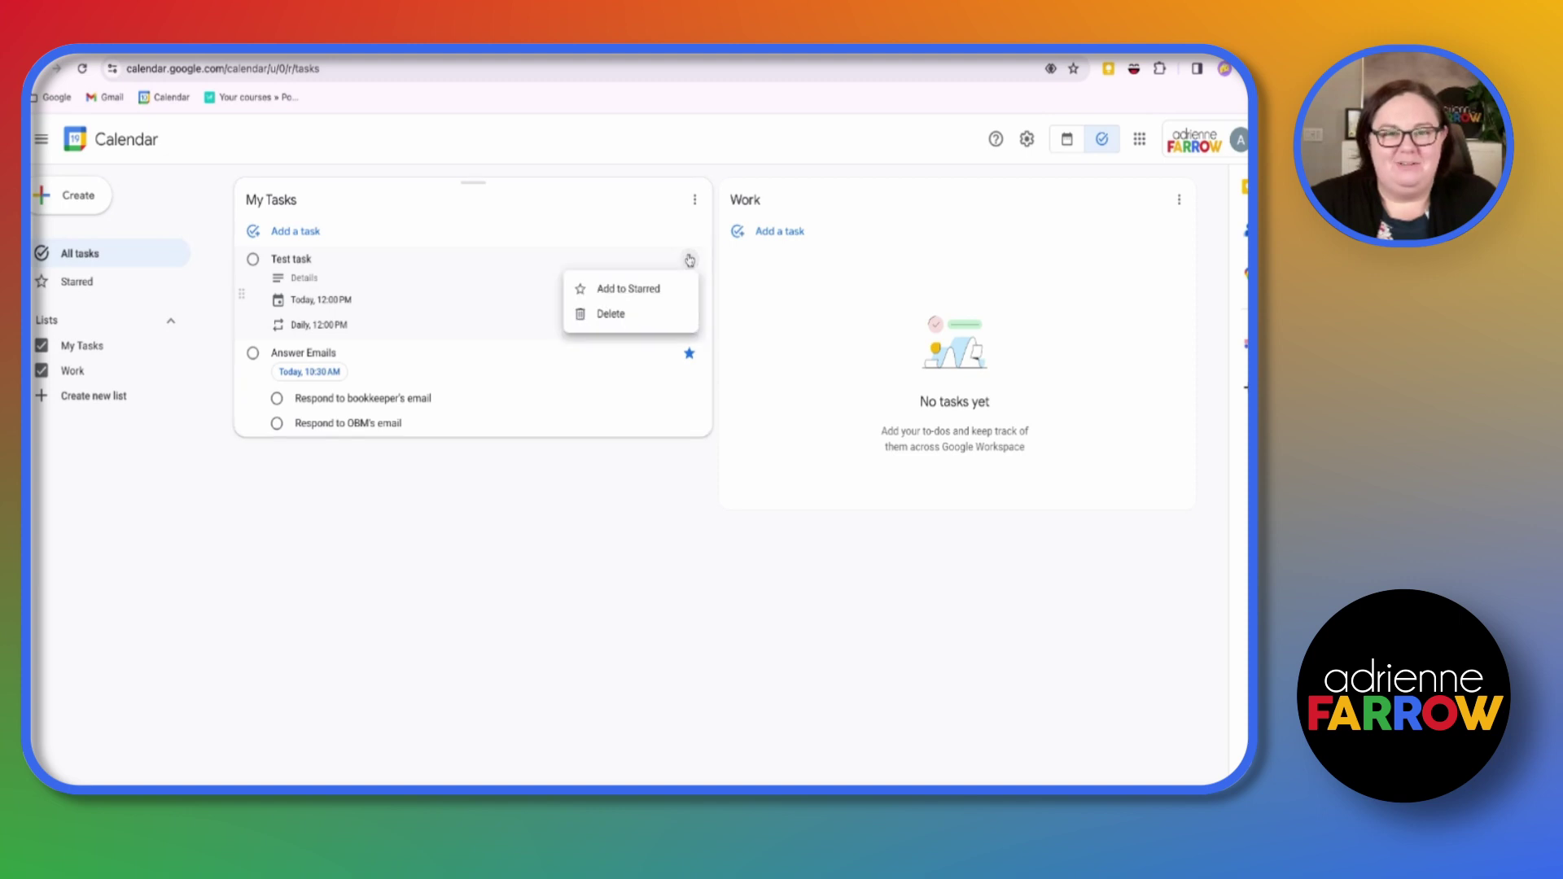
left_click(654, 311)
left_click(682, 501)
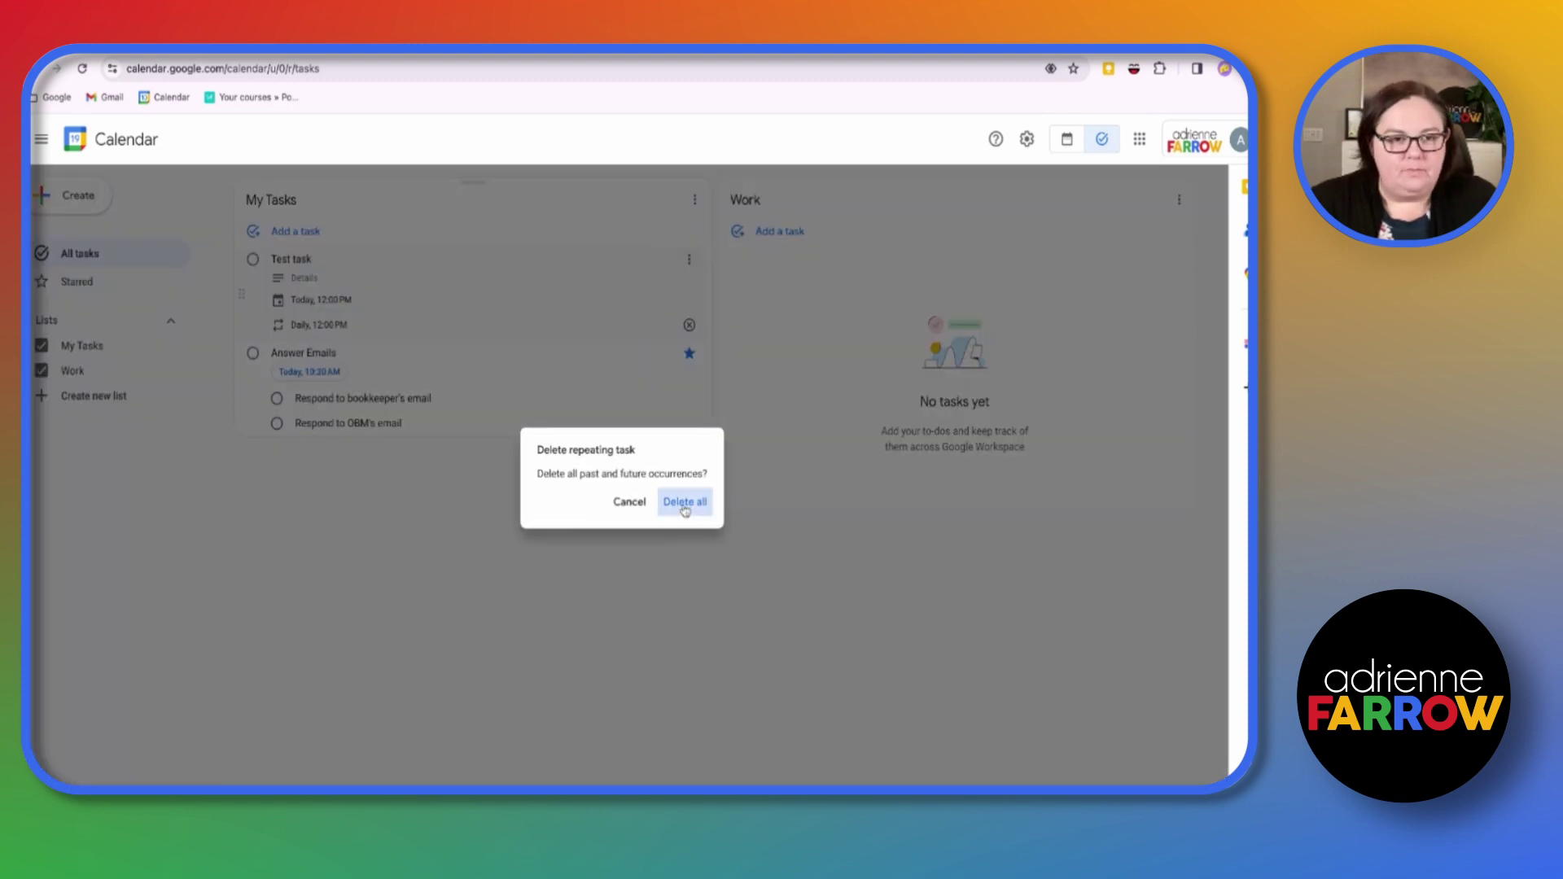
Step: Create the Website, Finance and Course task lists
left_click(91, 395)
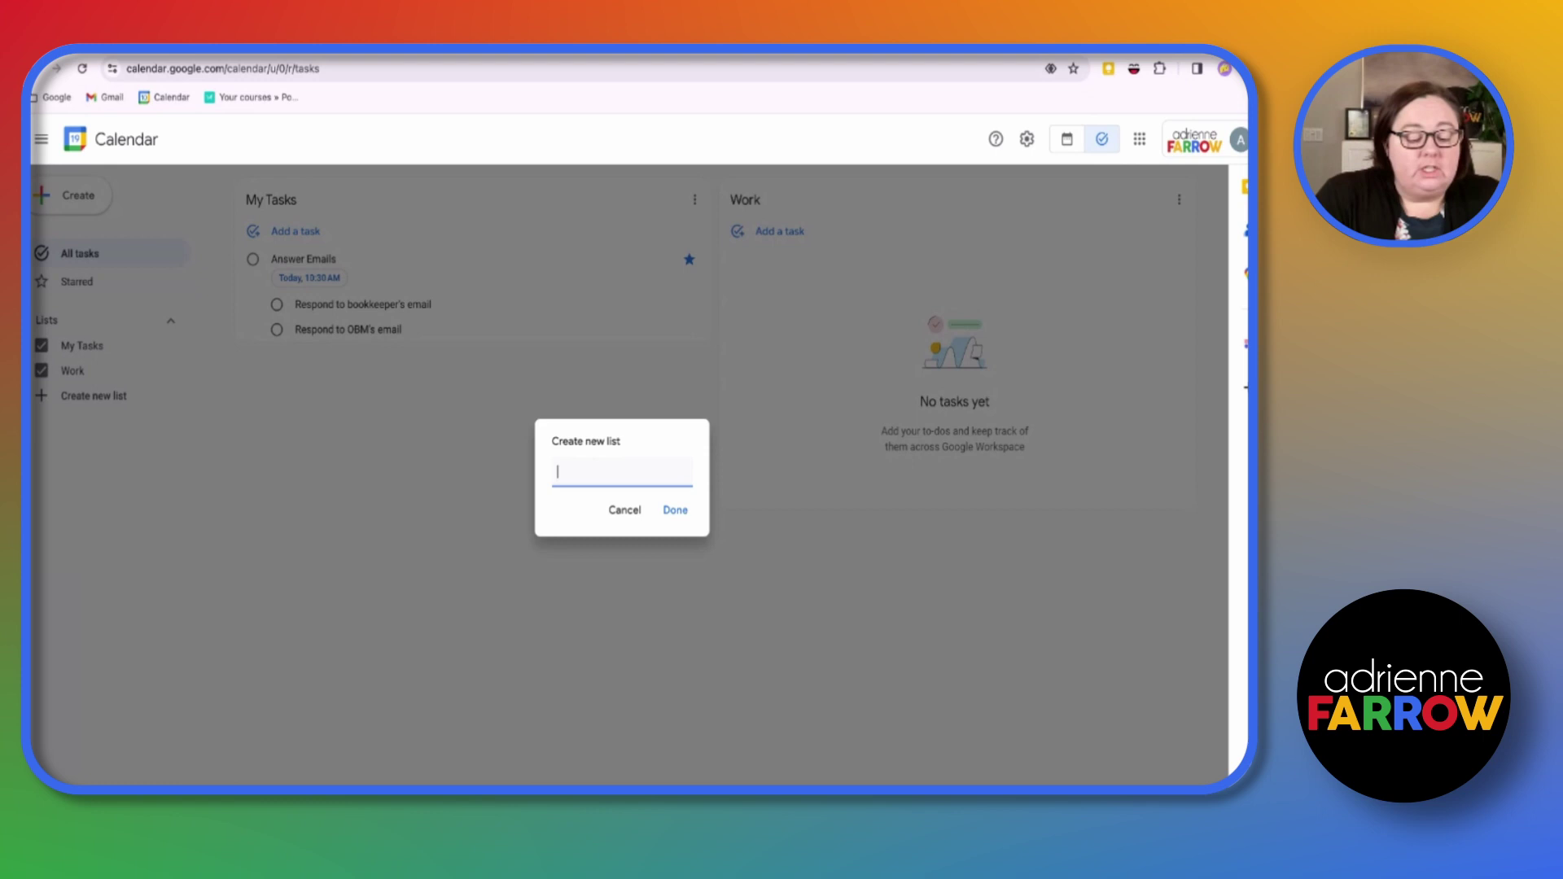
type("Website")
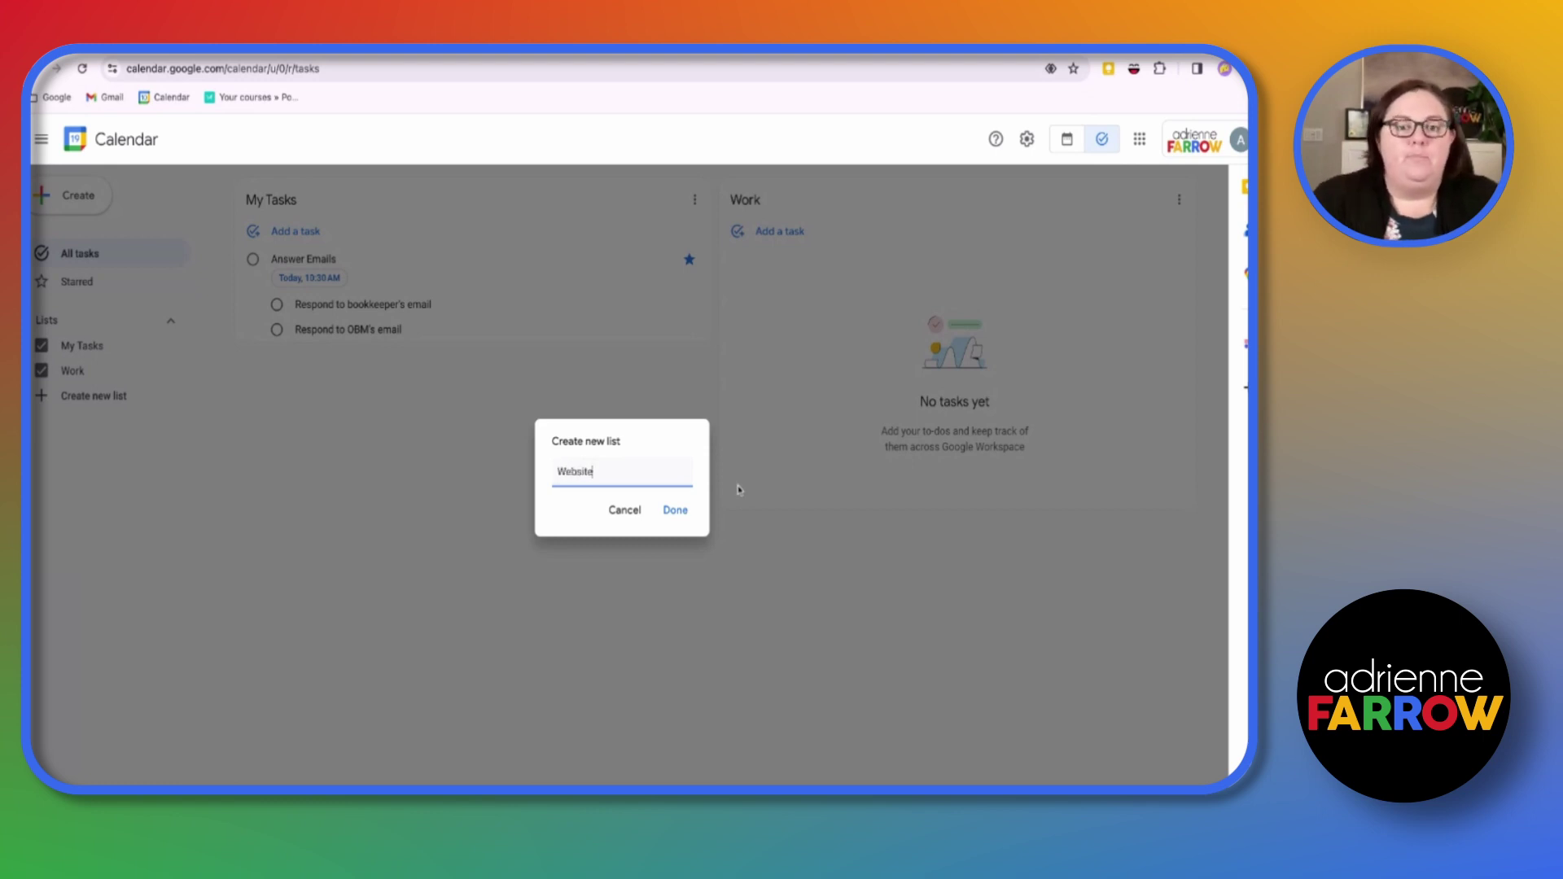
left_click(675, 509)
left_click(93, 418)
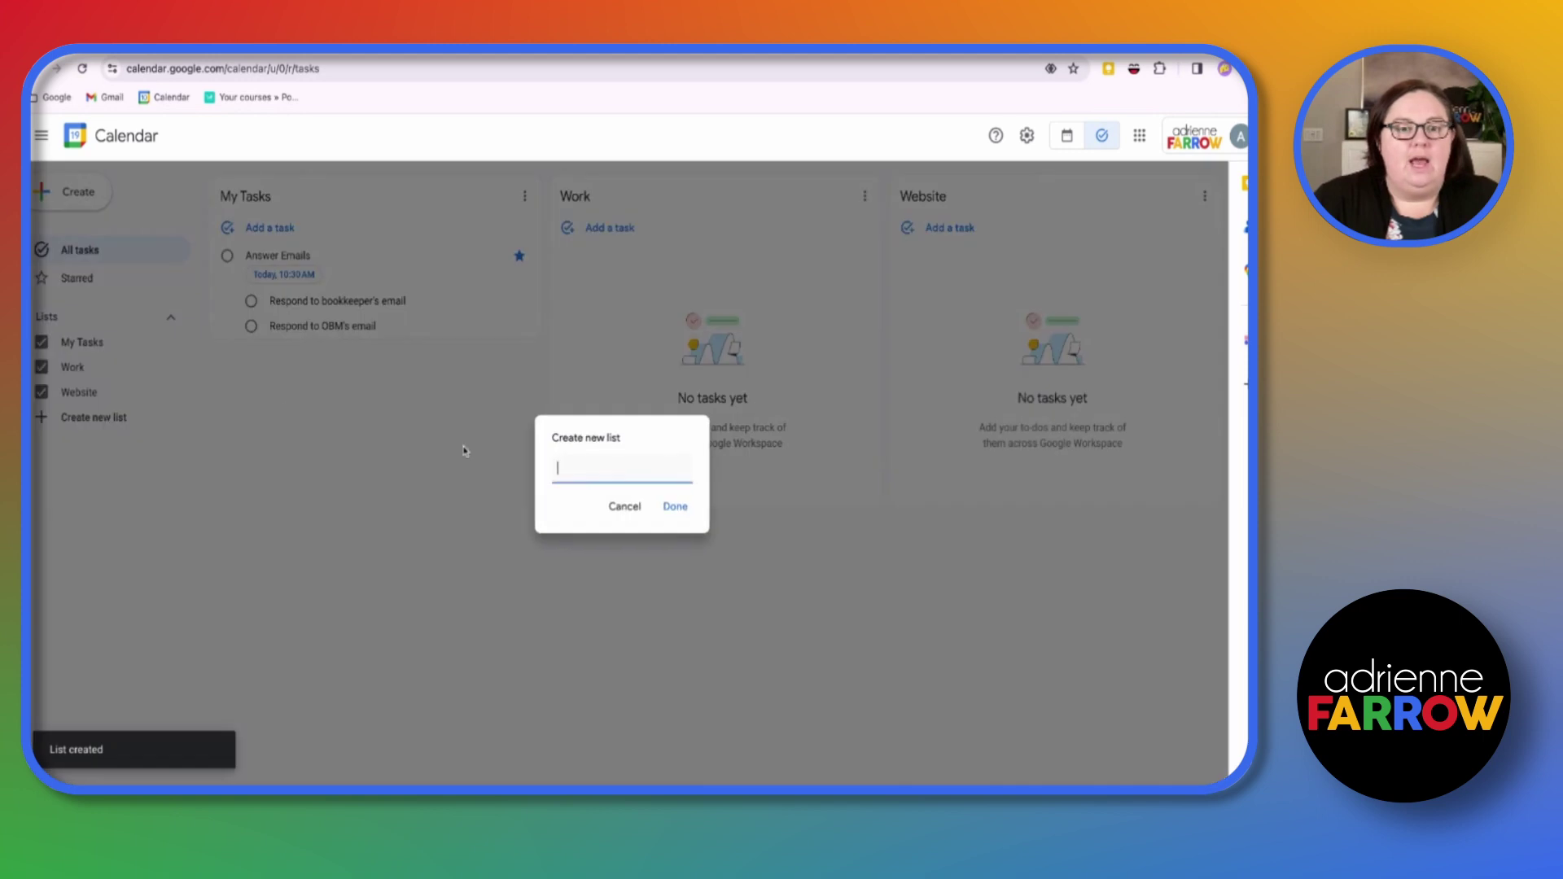
type("Finance")
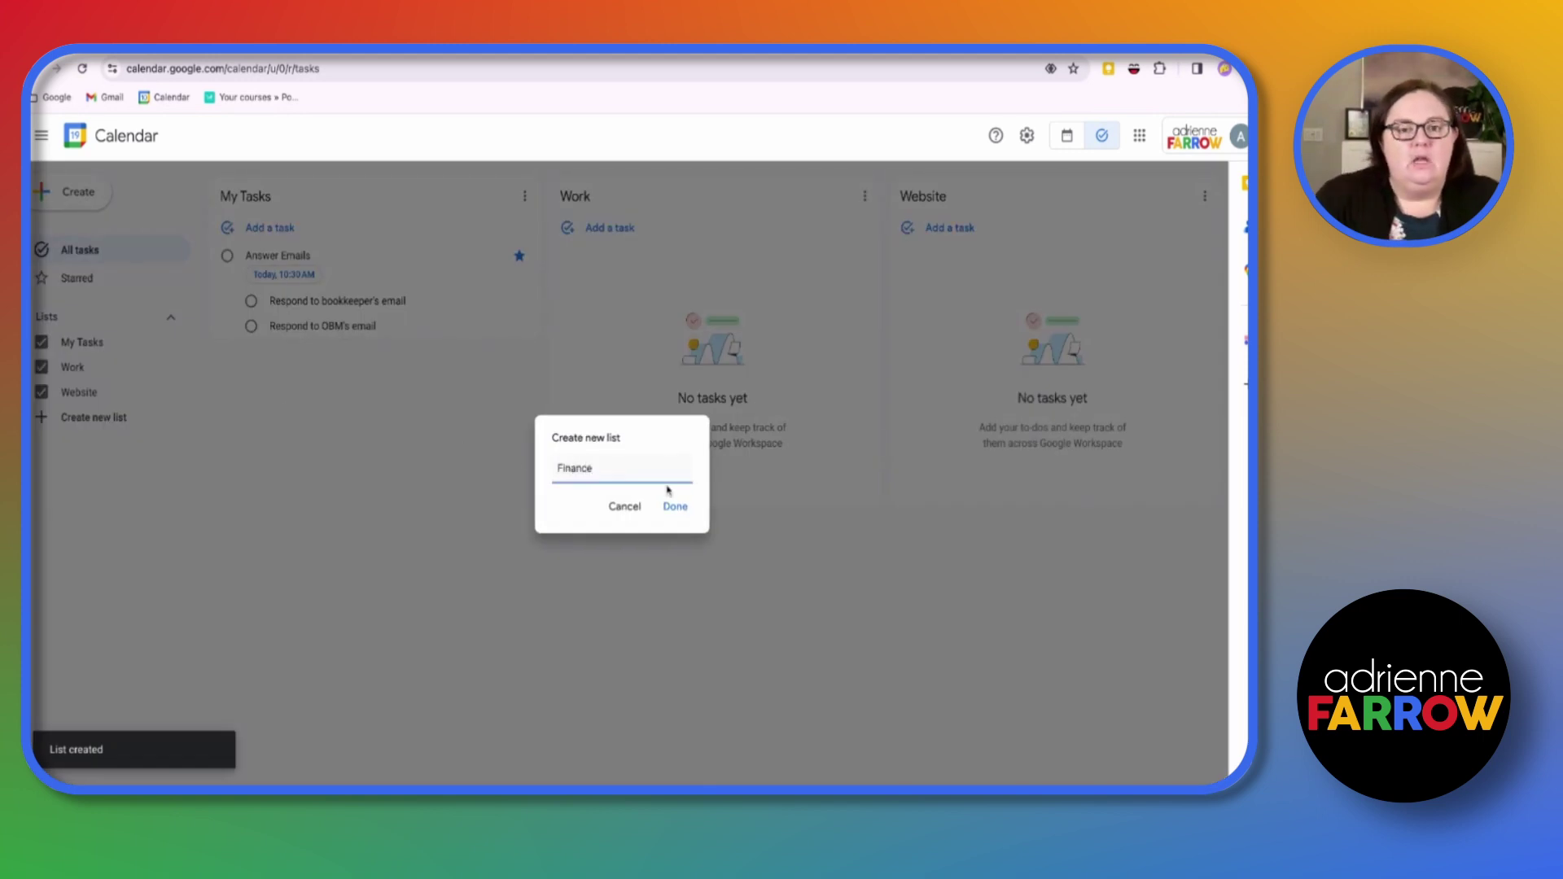
left_click(675, 506)
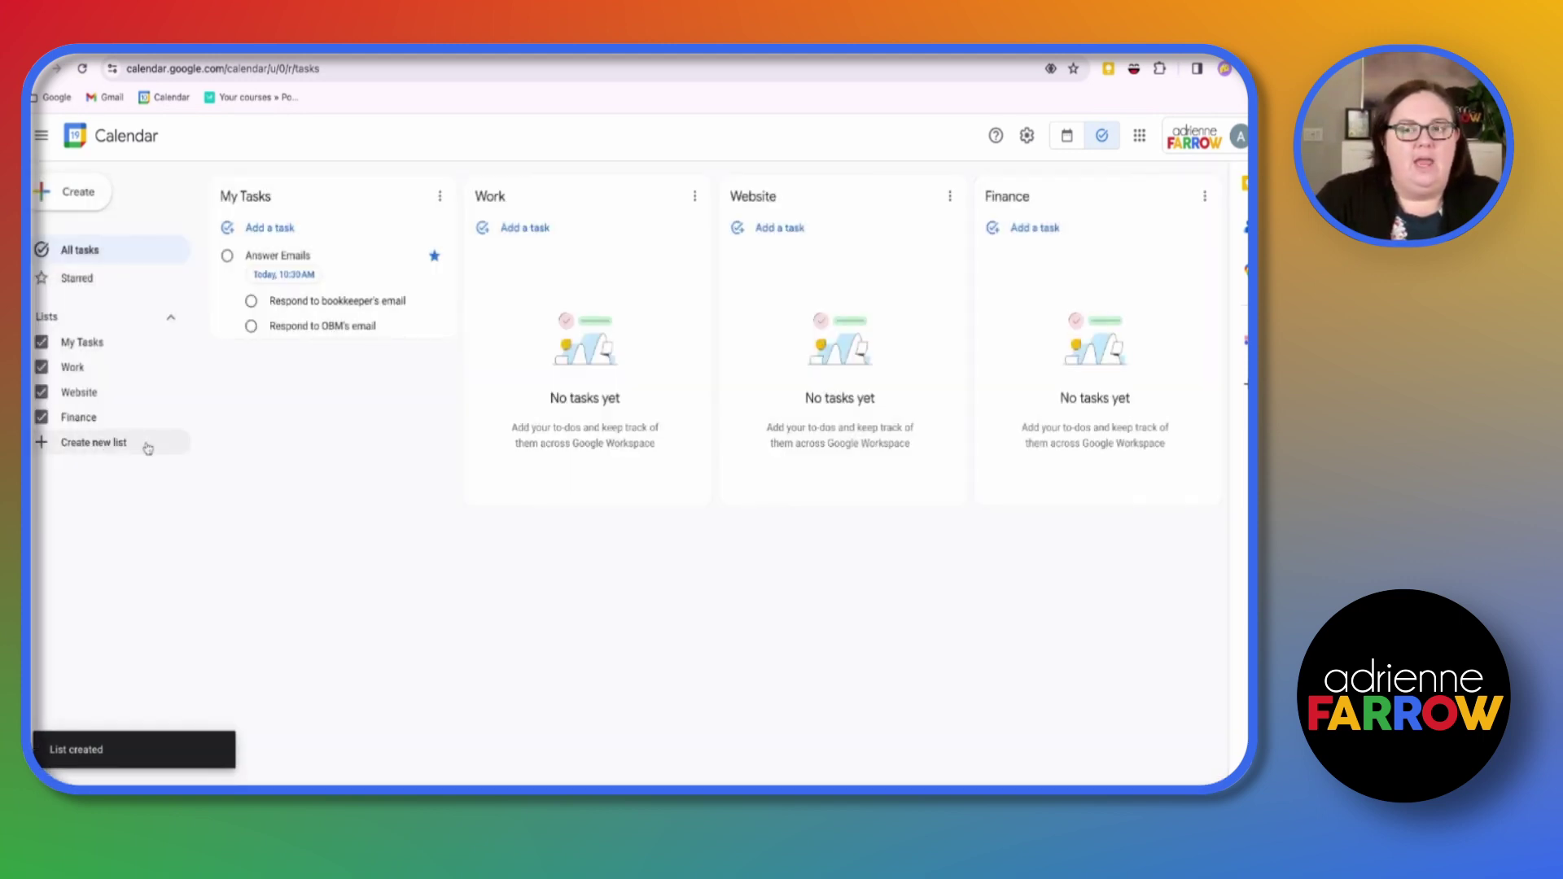
left_click(119, 443)
type("Course")
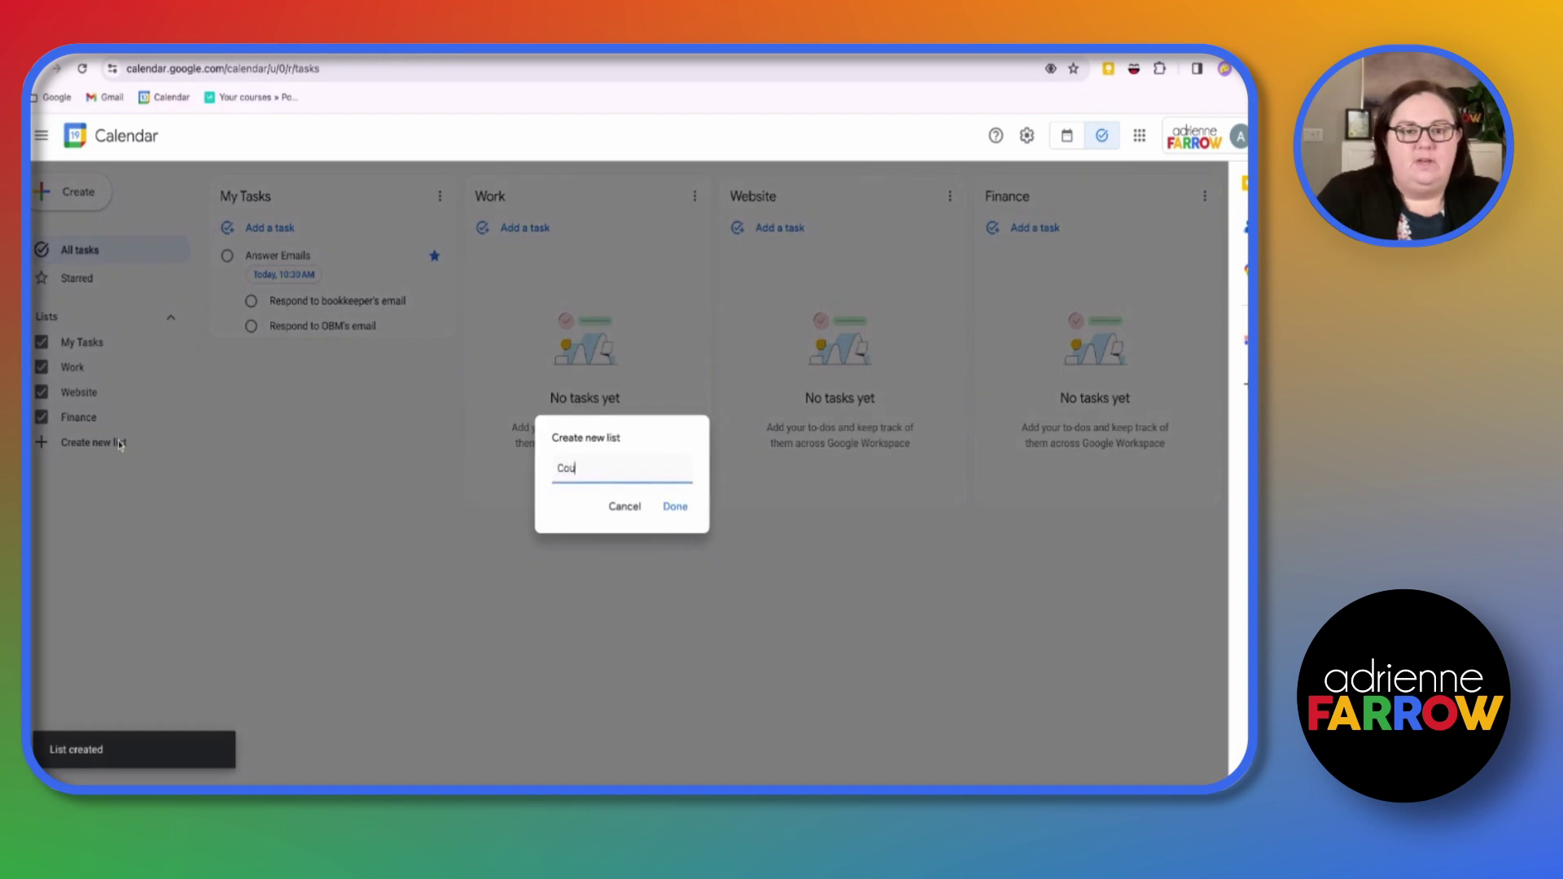
key("Return")
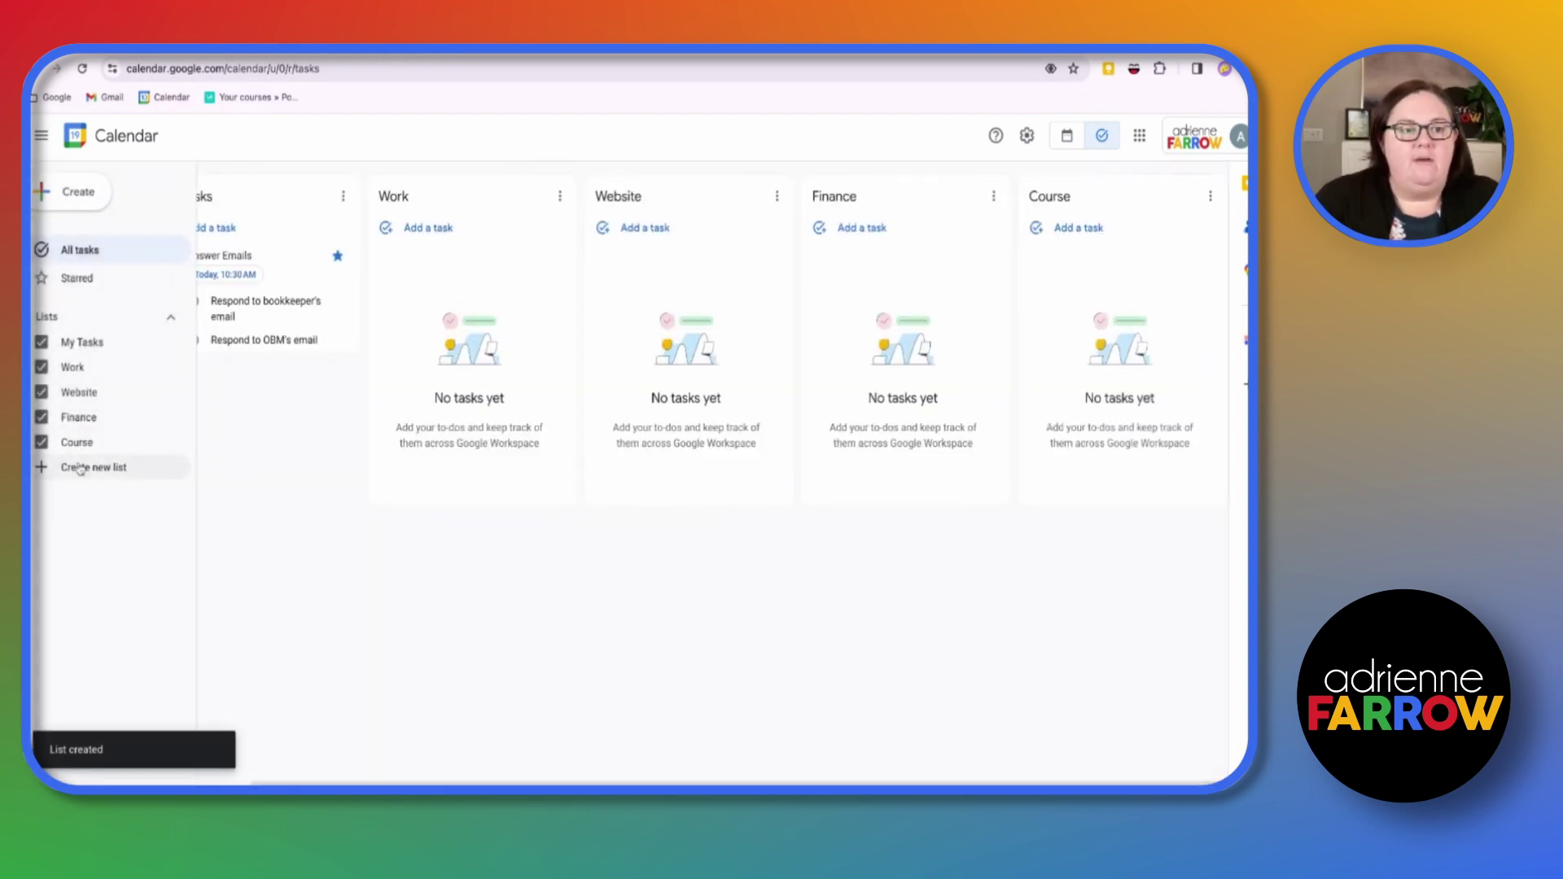
Step: Create the Kid and Social Media Content task lists
left_click(94, 468)
type("Kid")
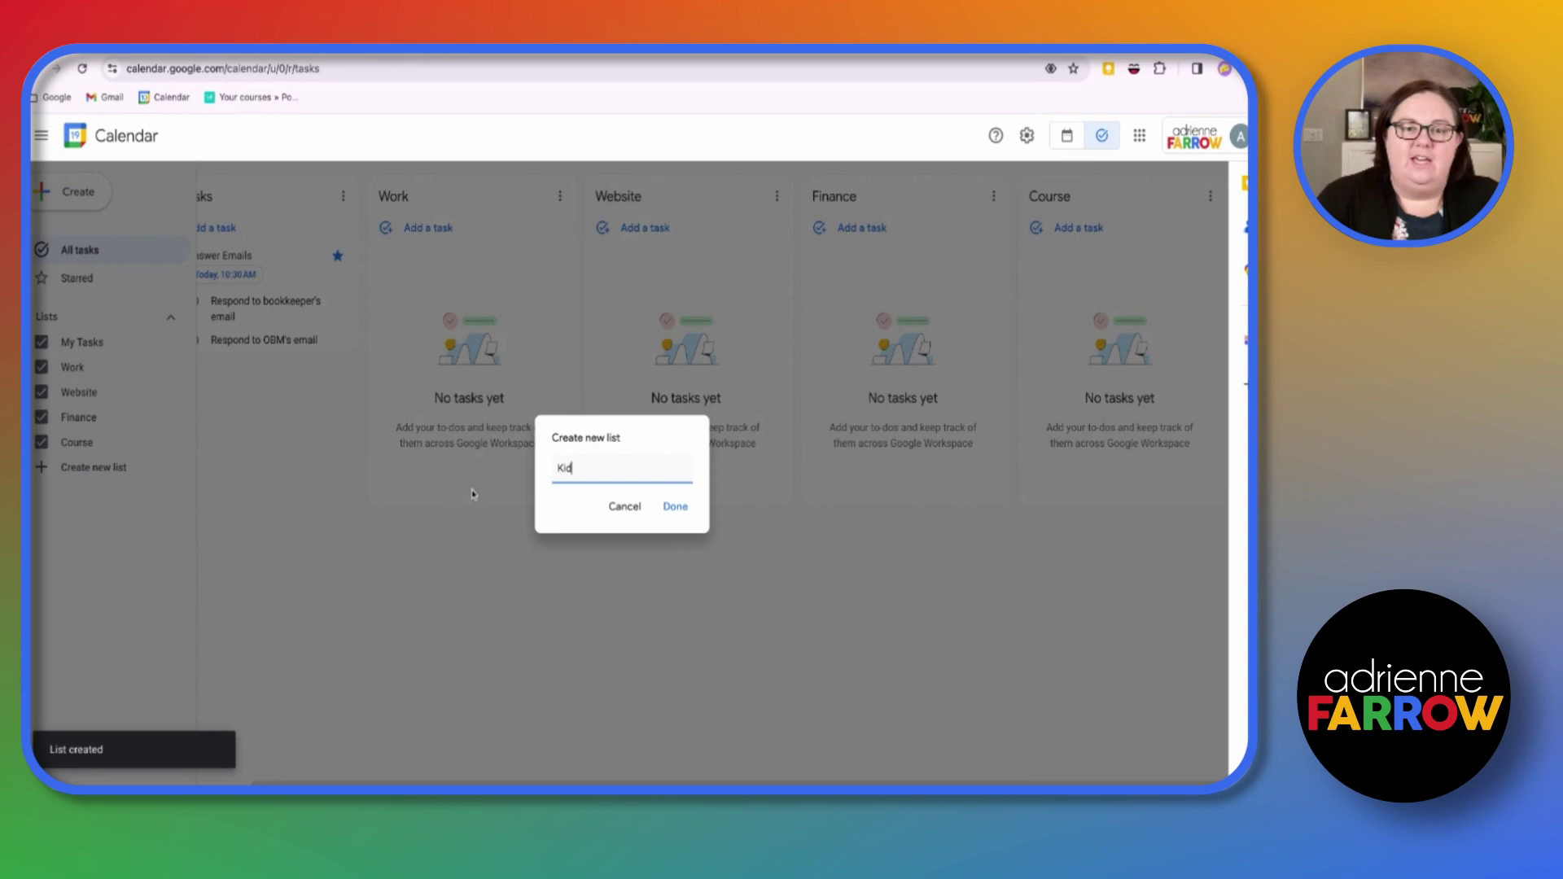
left_click(675, 506)
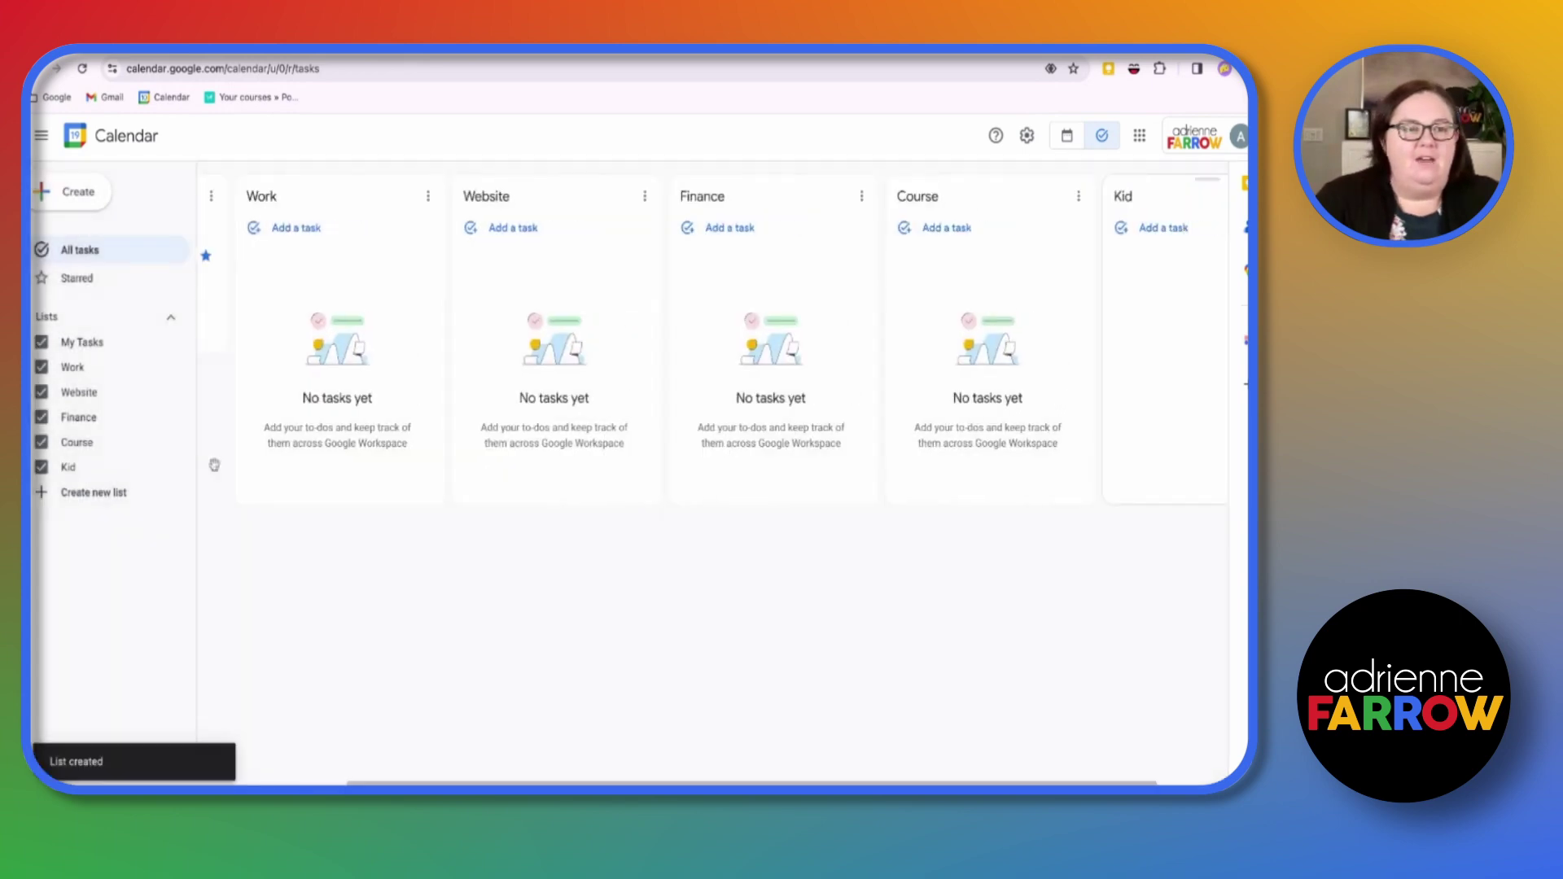
left_click(119, 494)
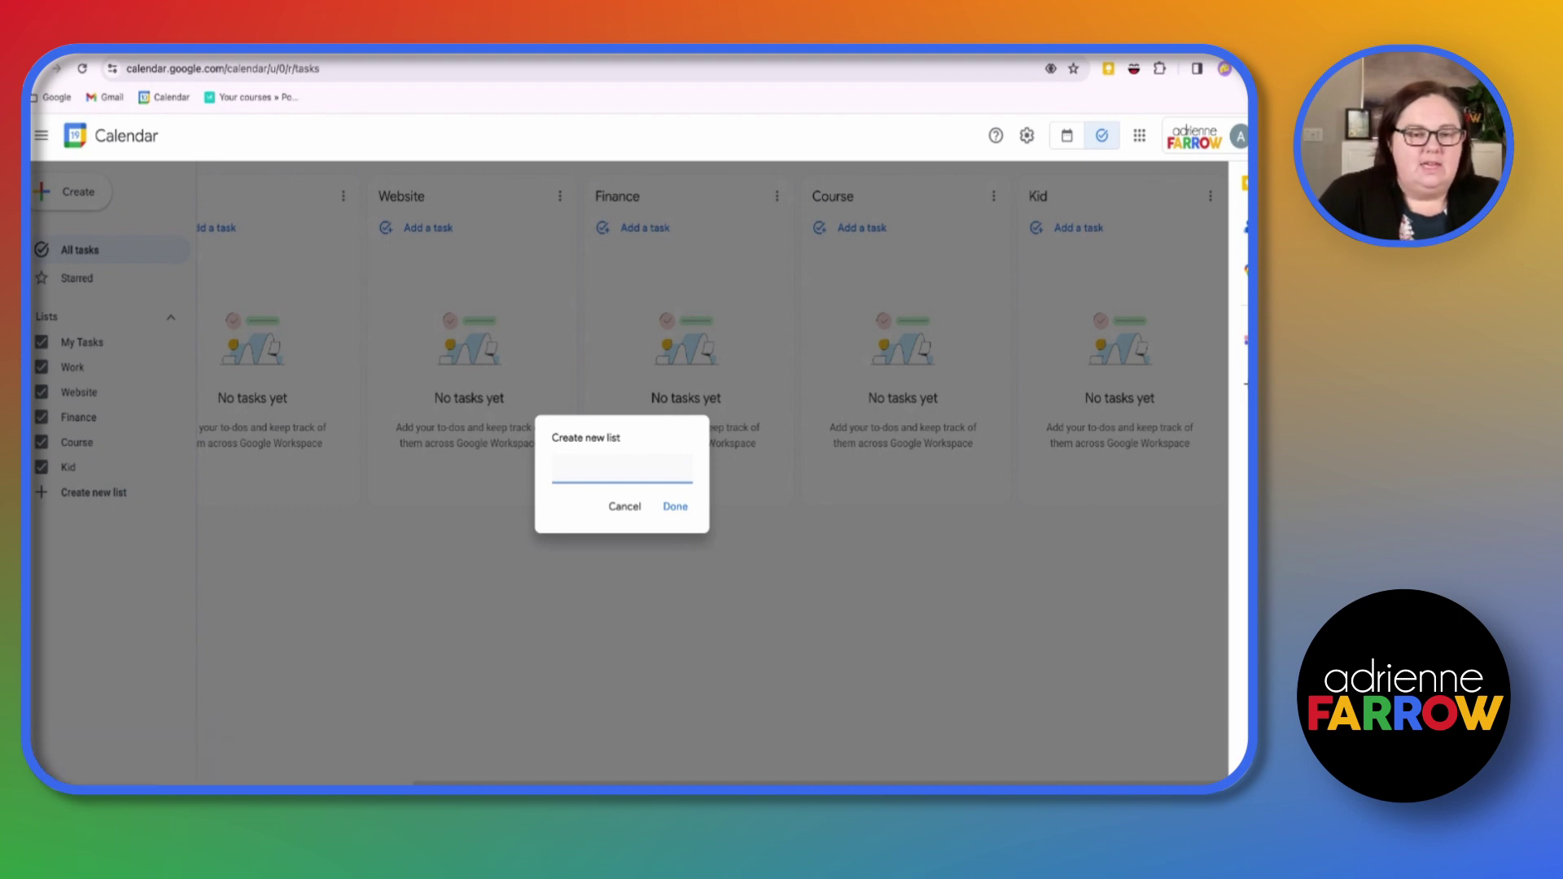
type("Social")
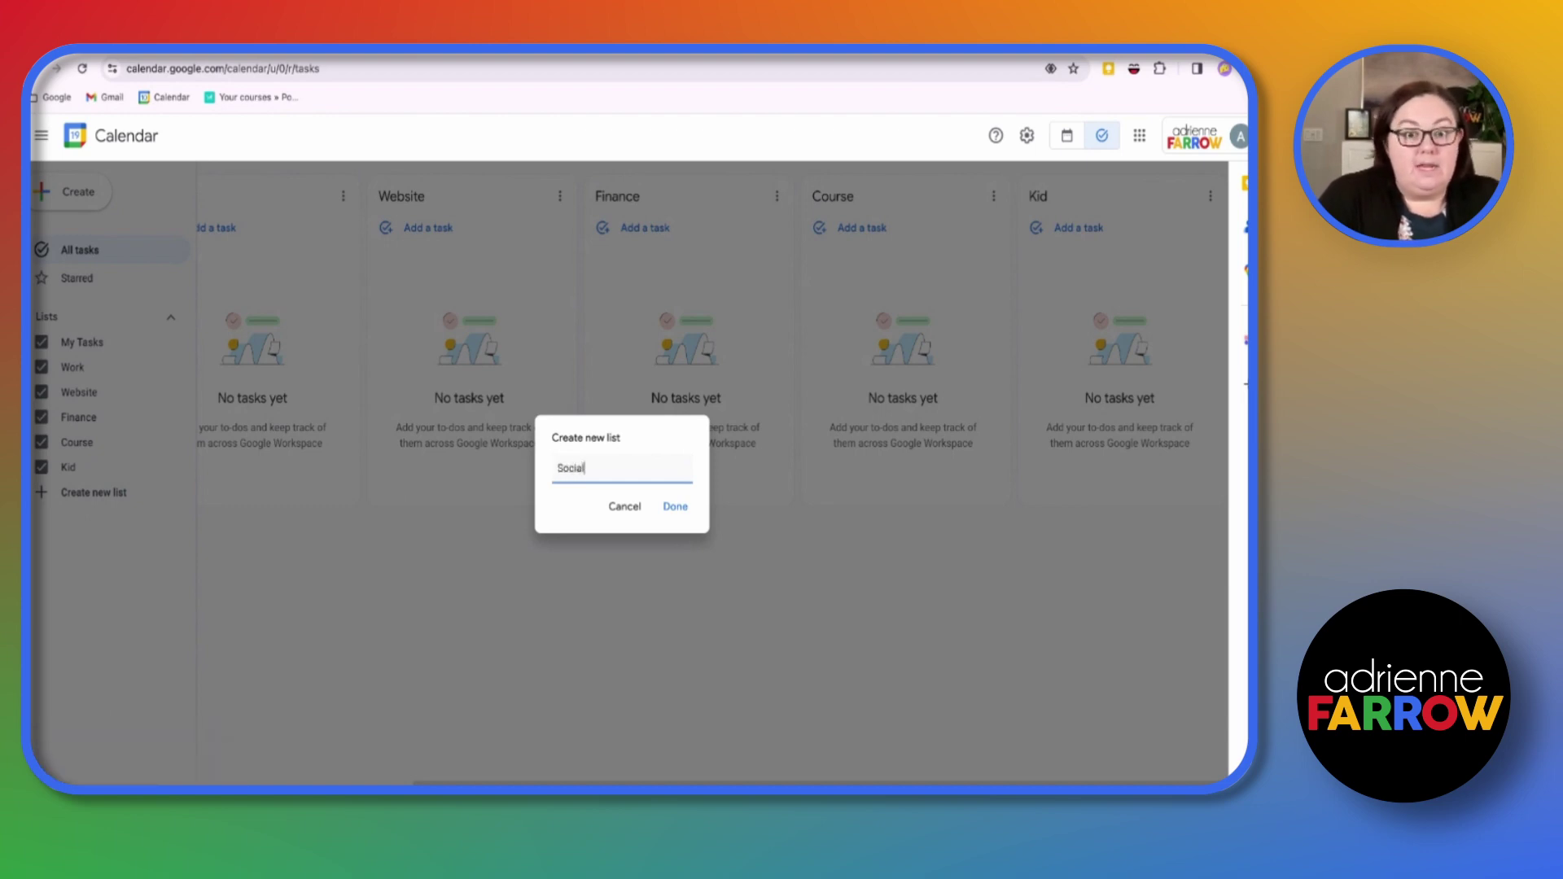
type(" Media Content")
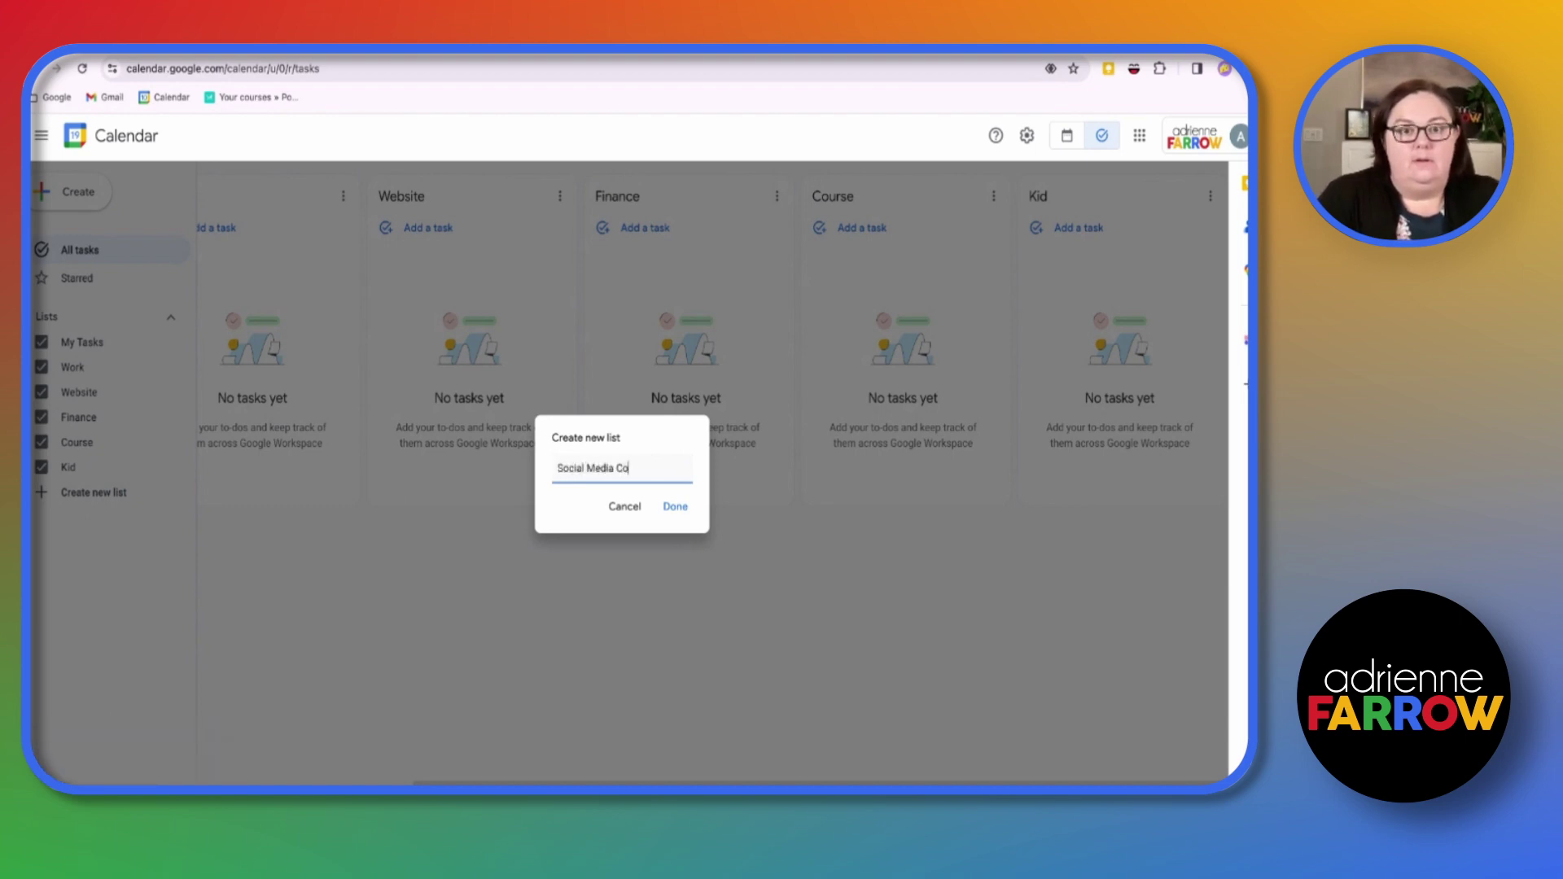
key("Return")
Step: Drag the Website and Social Media Content lists next to My Tasks
scroll(935, 538, "left", 5)
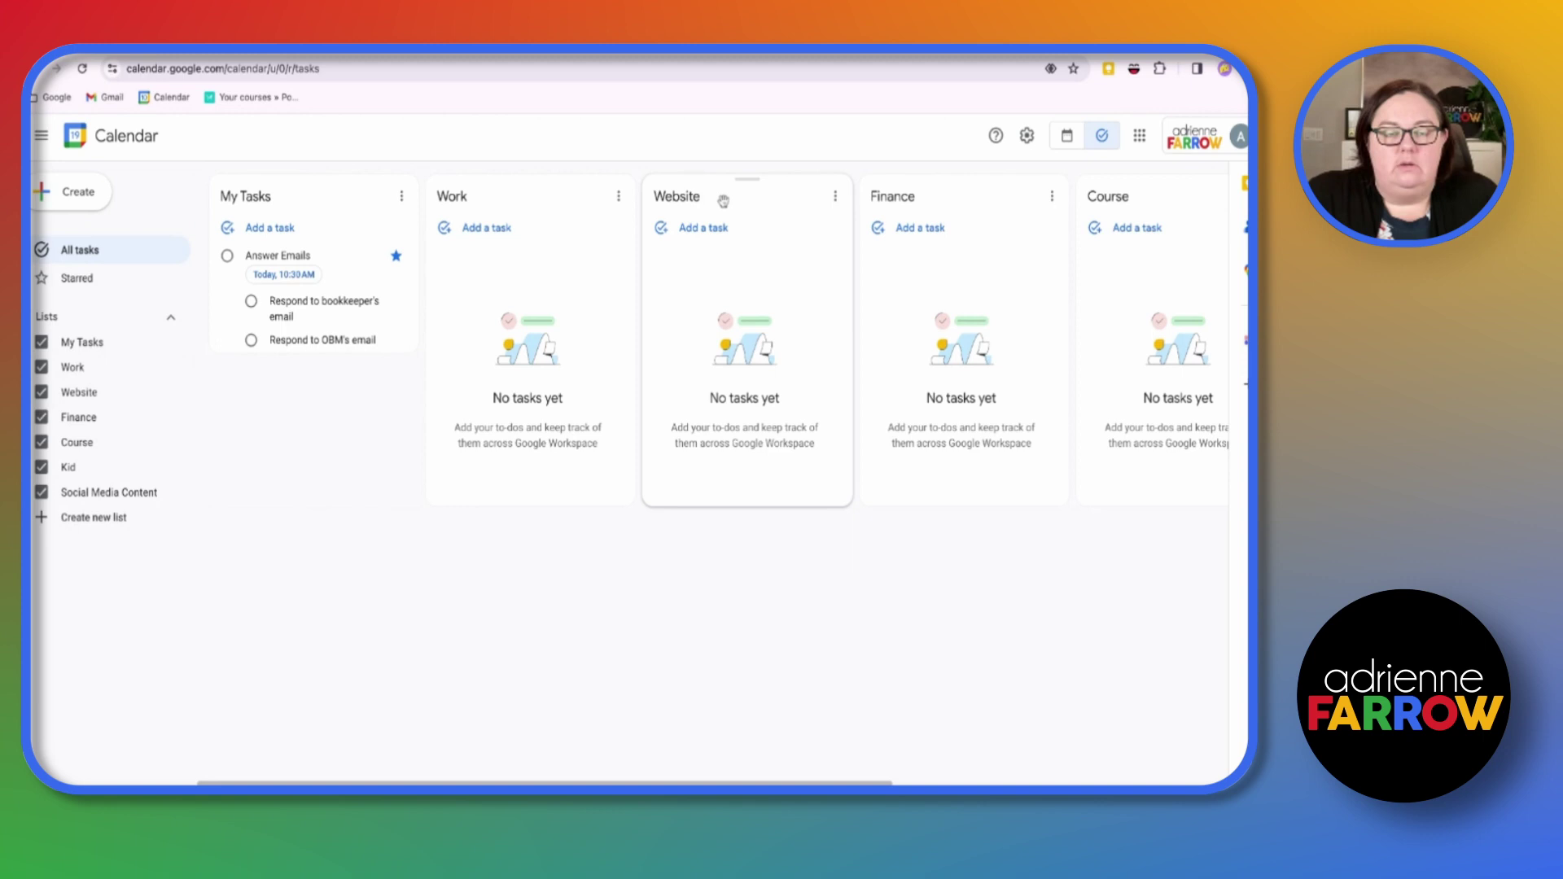
left_click_drag(722, 199, 708, 196)
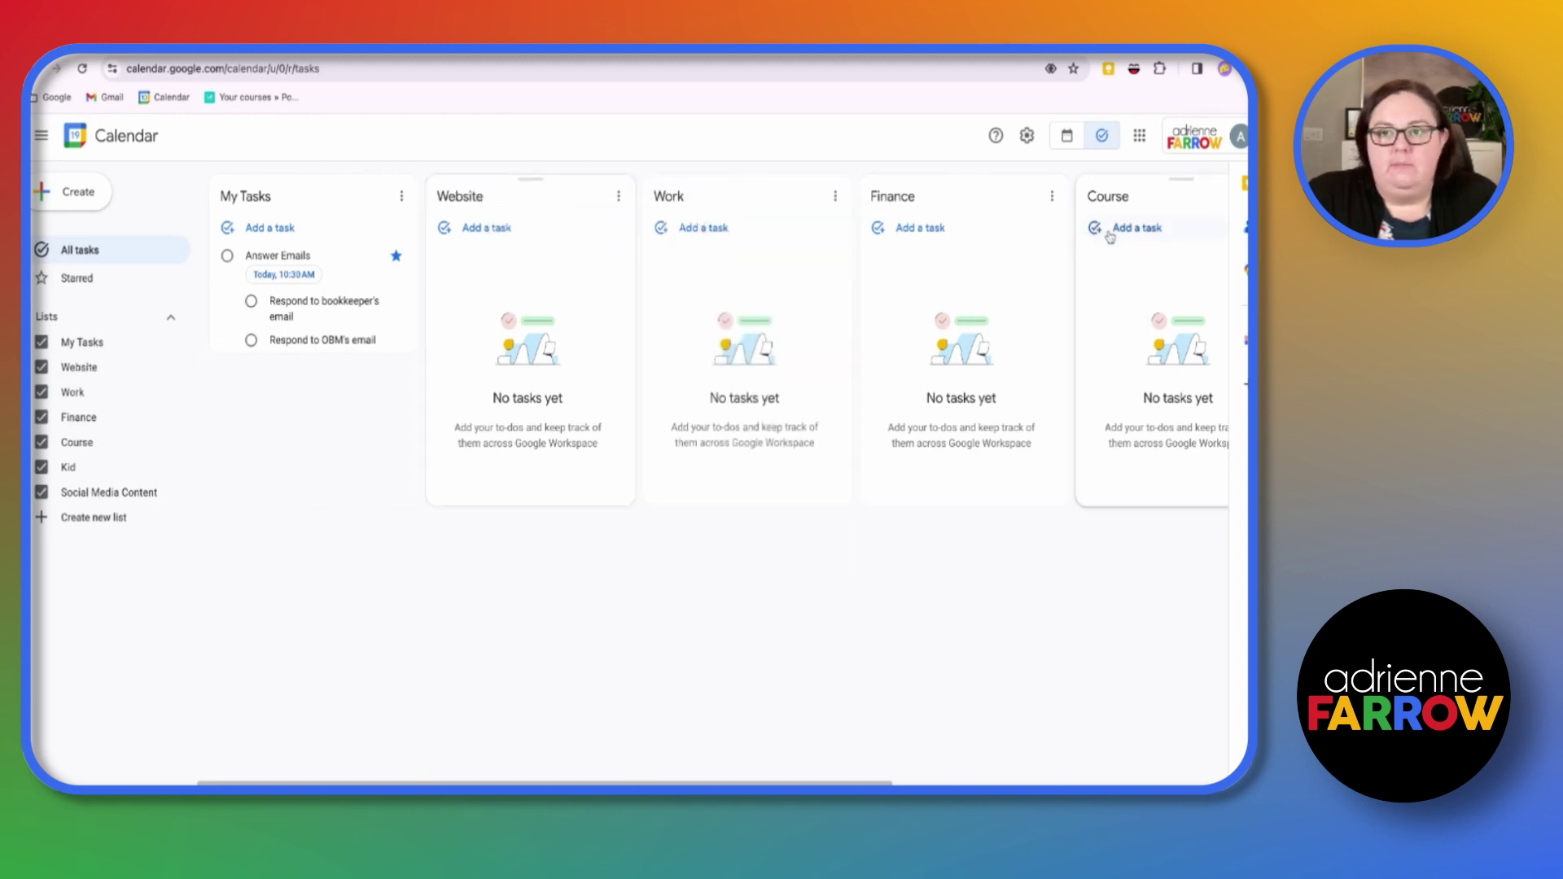
scroll(1099, 228, "right", 5)
left_click_drag(1118, 193, 638, 272)
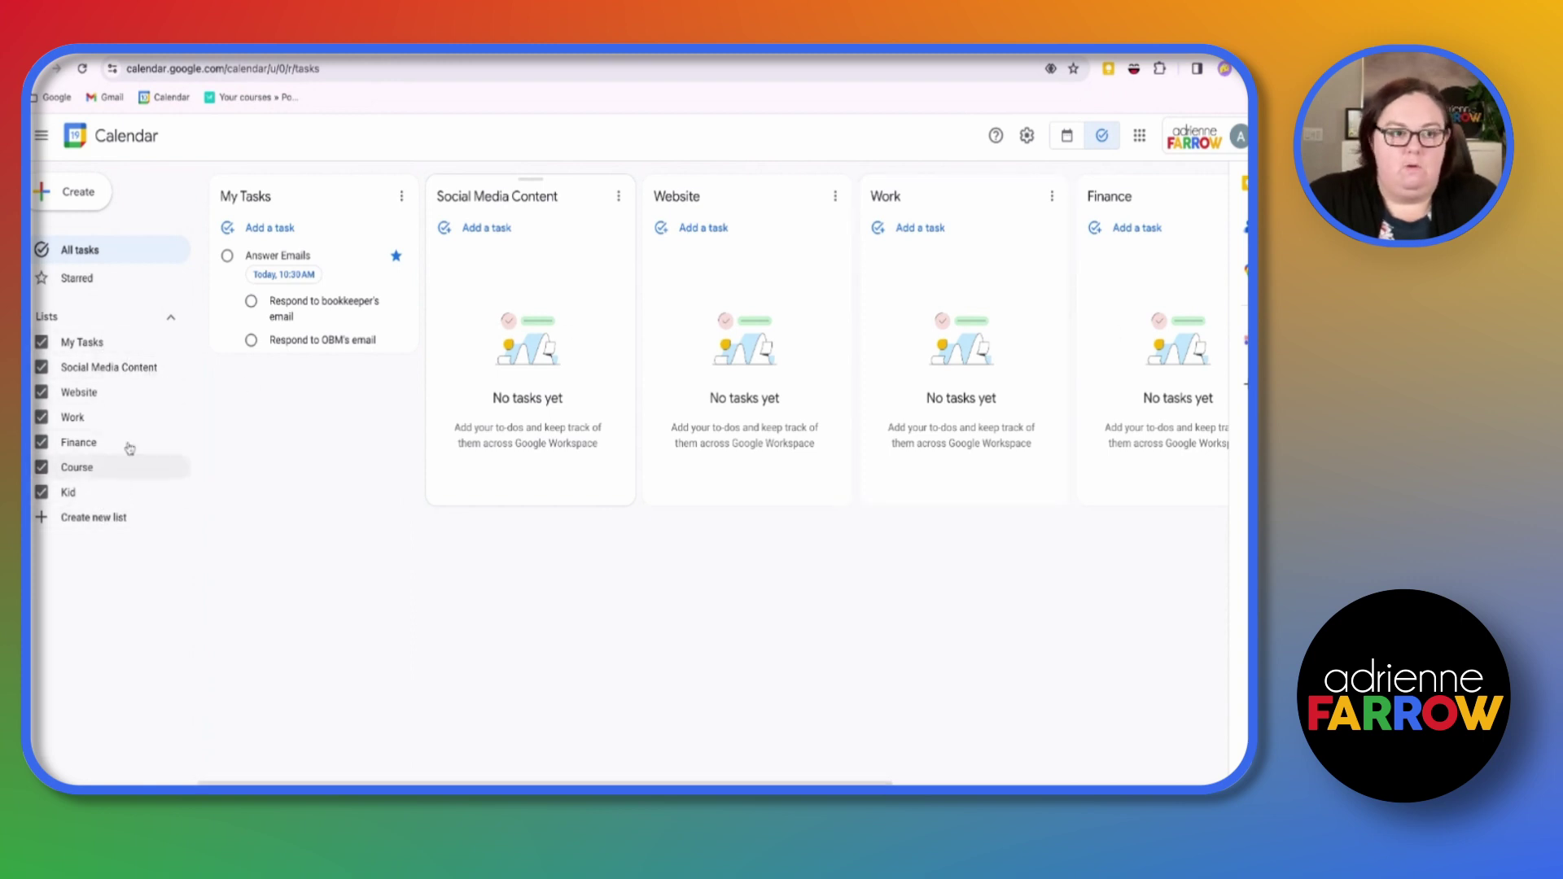
Step: Collapse and re-expand the Lists group, then bring up the My Tasks menu
left_click(171, 318)
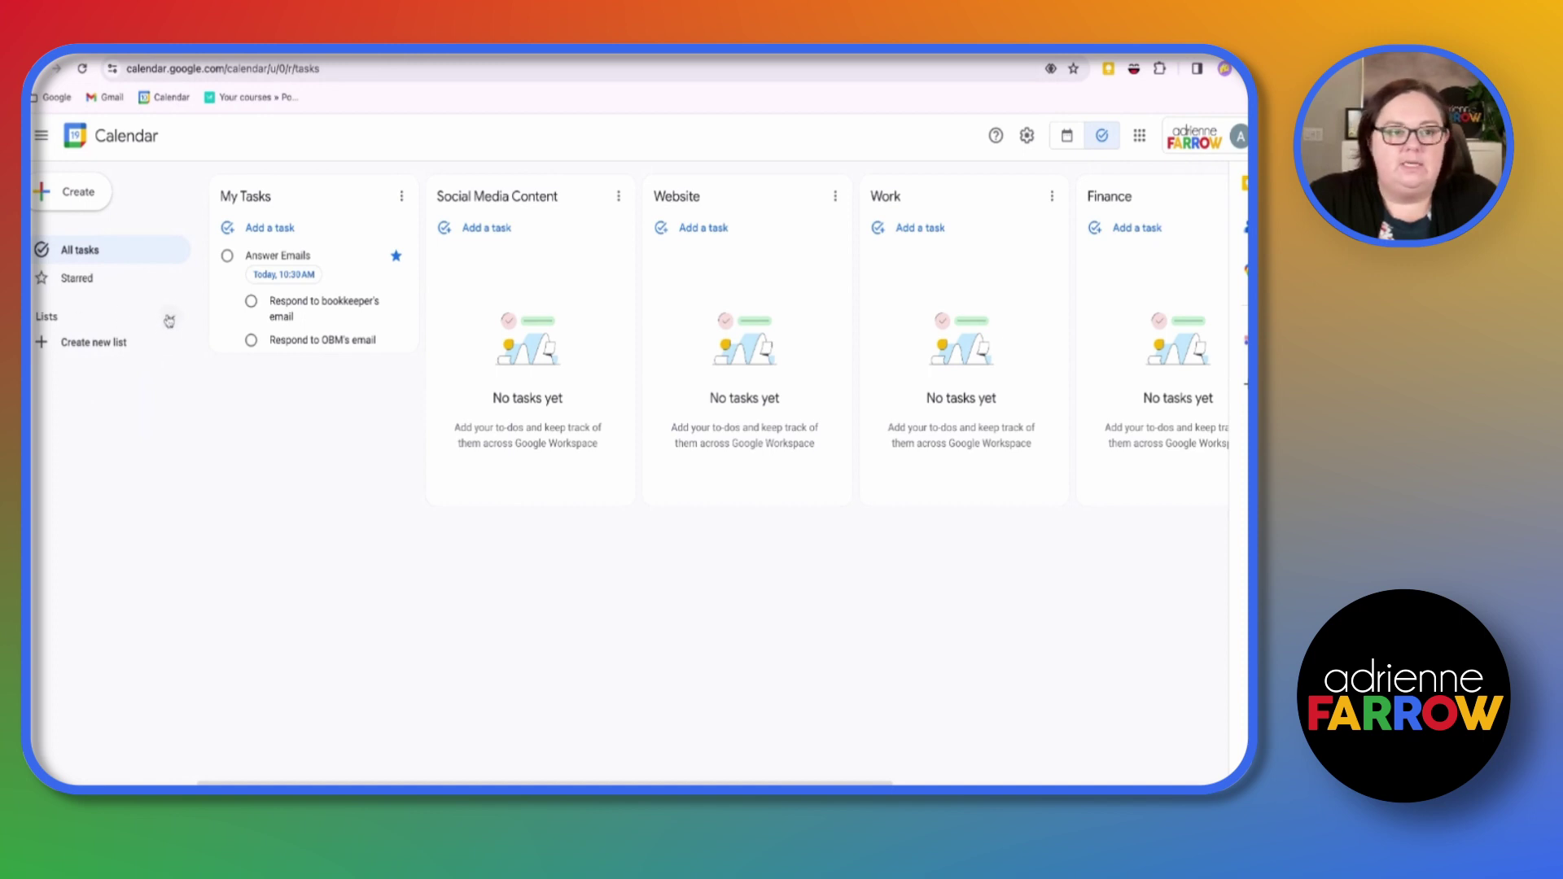
left_click(170, 318)
left_click(402, 197)
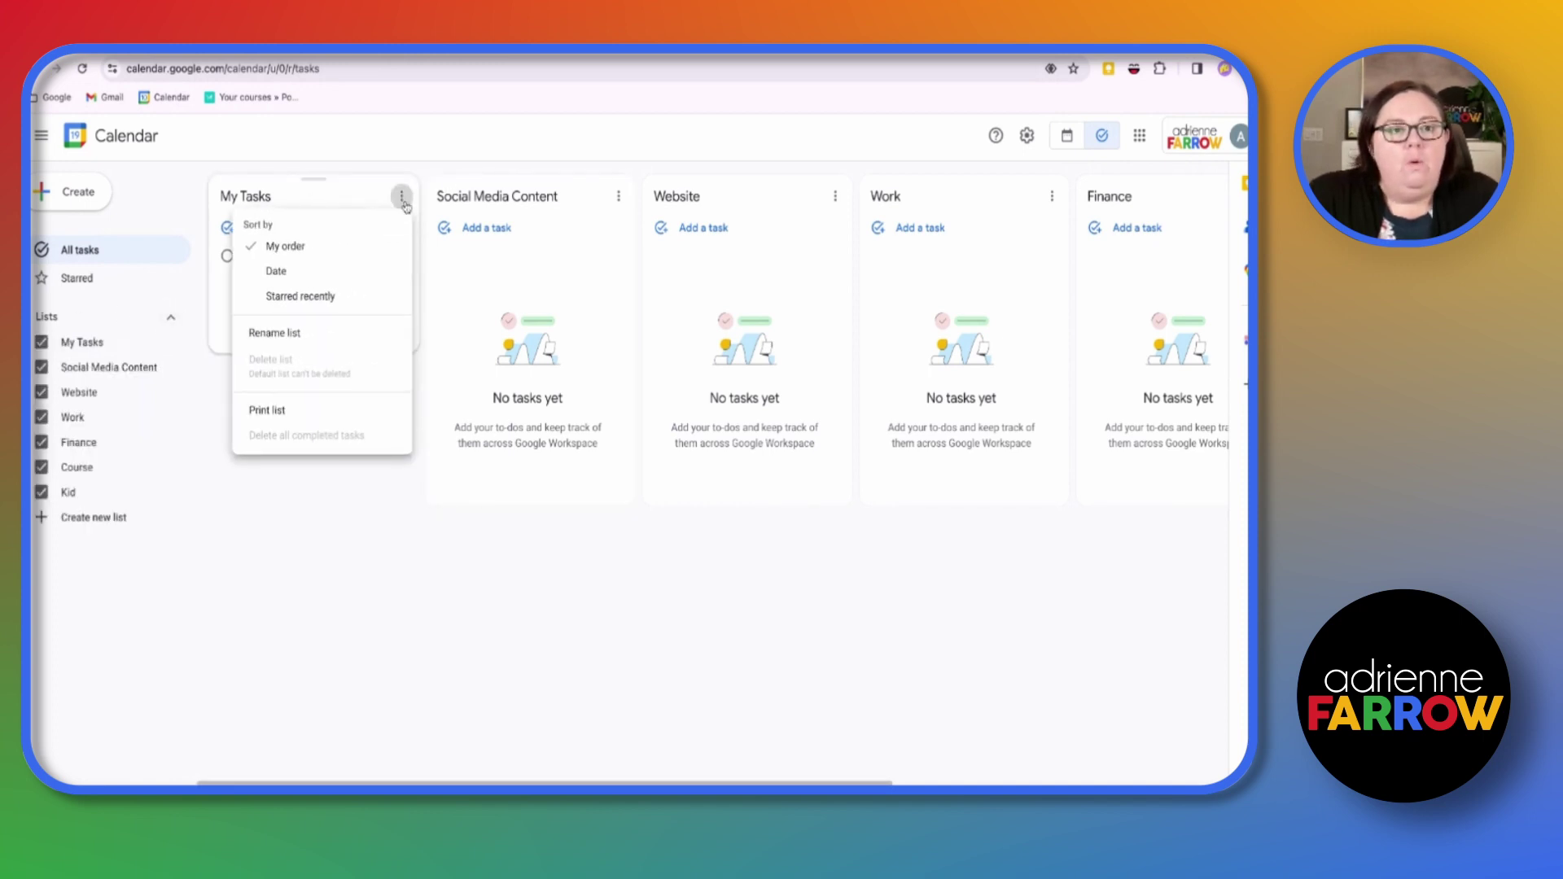
Step: Use Rename list to change My Tasks to 'Inbox'
left_click(346, 332)
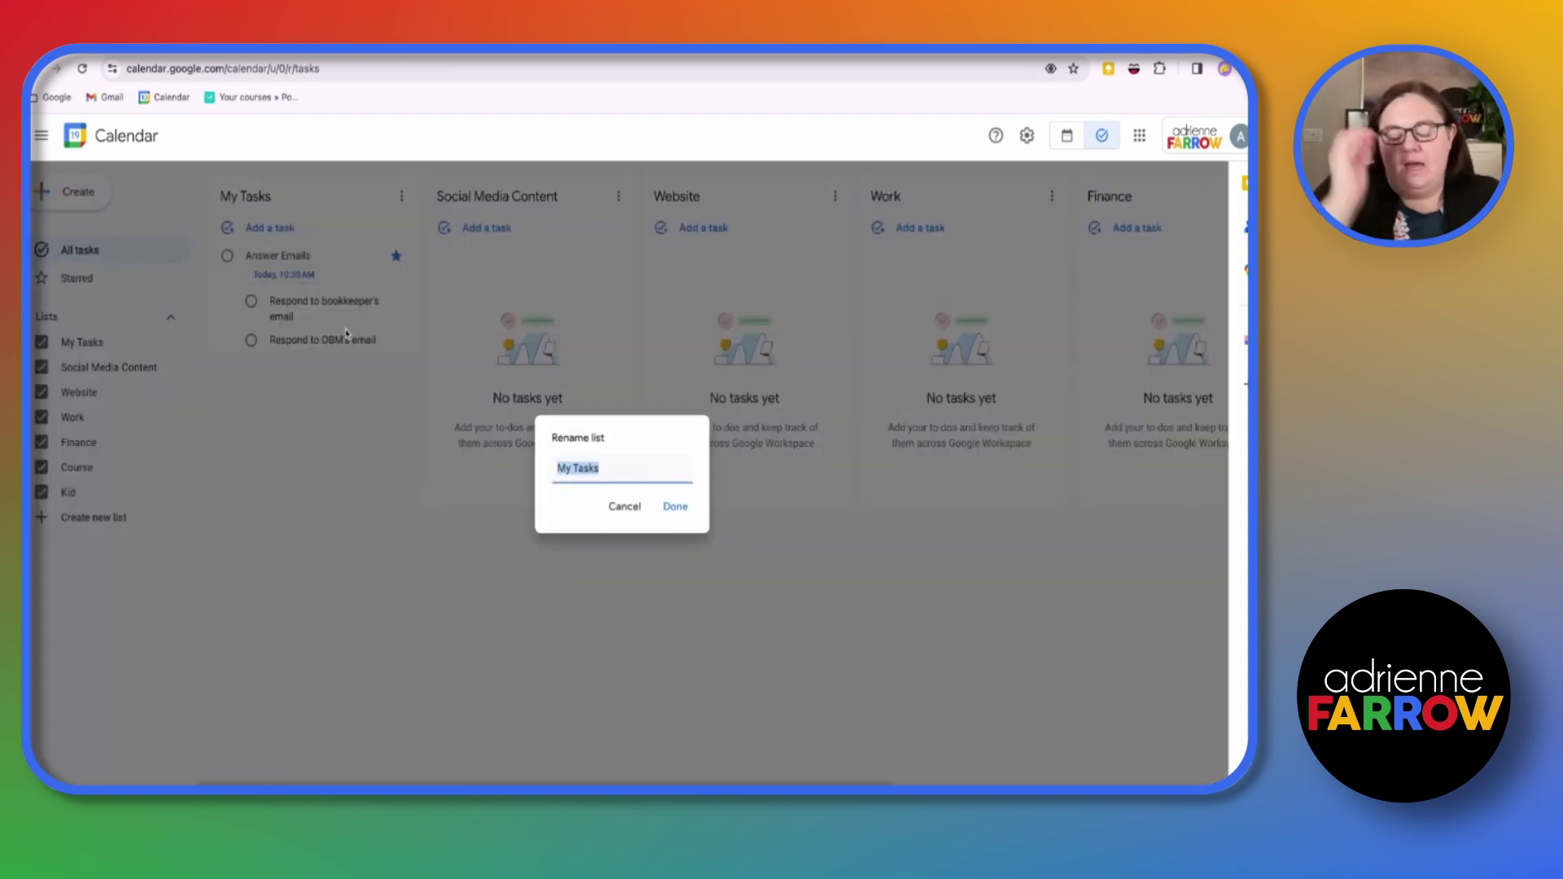
type("Inbox")
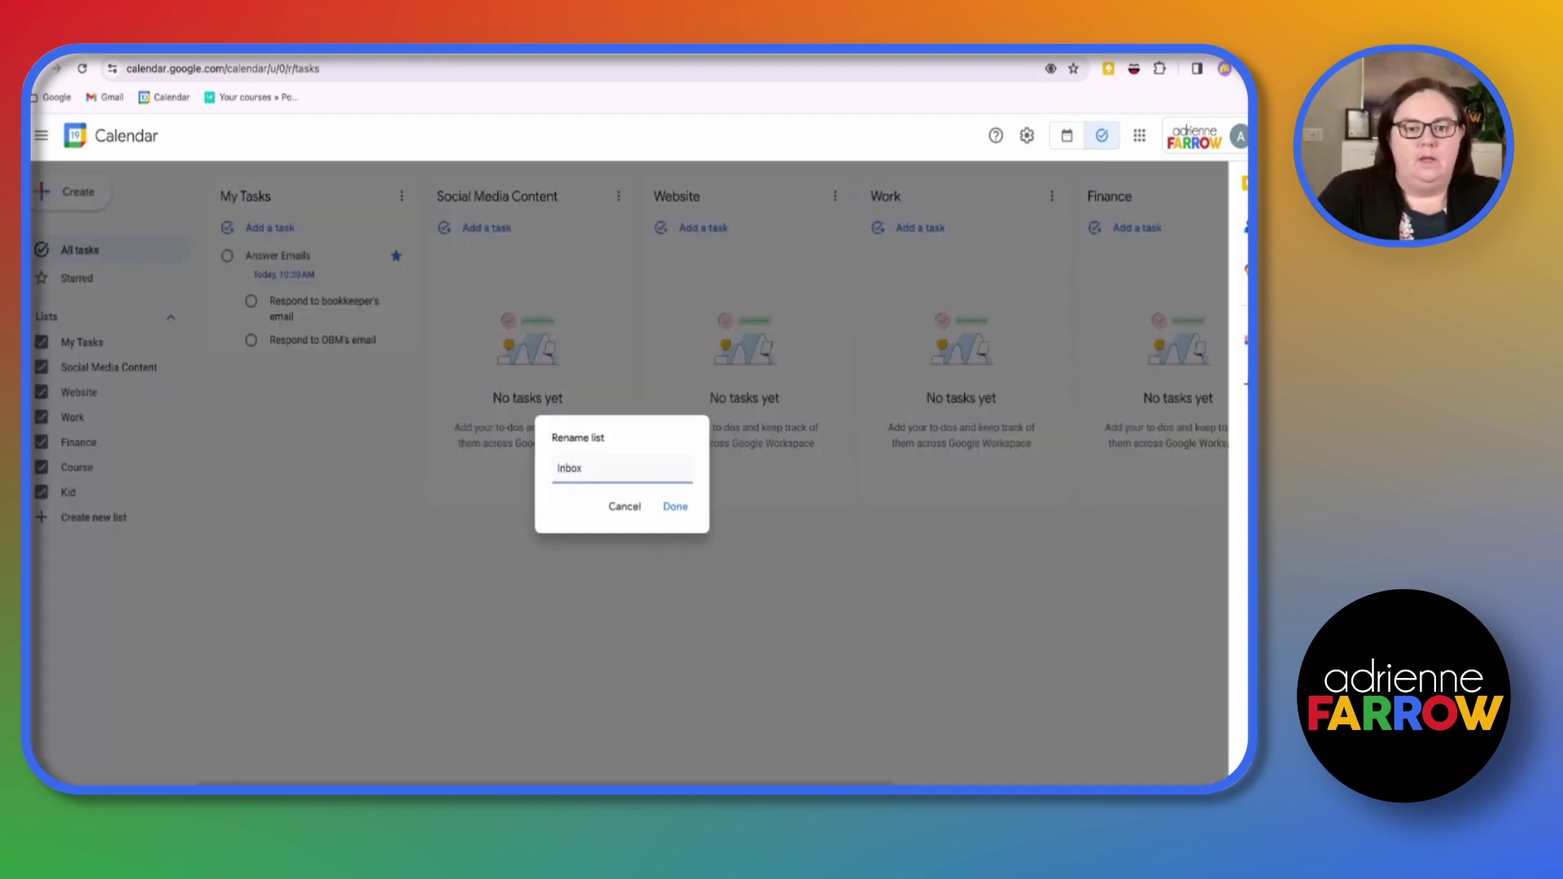
key("Return")
scroll(489, 231, "right", 3)
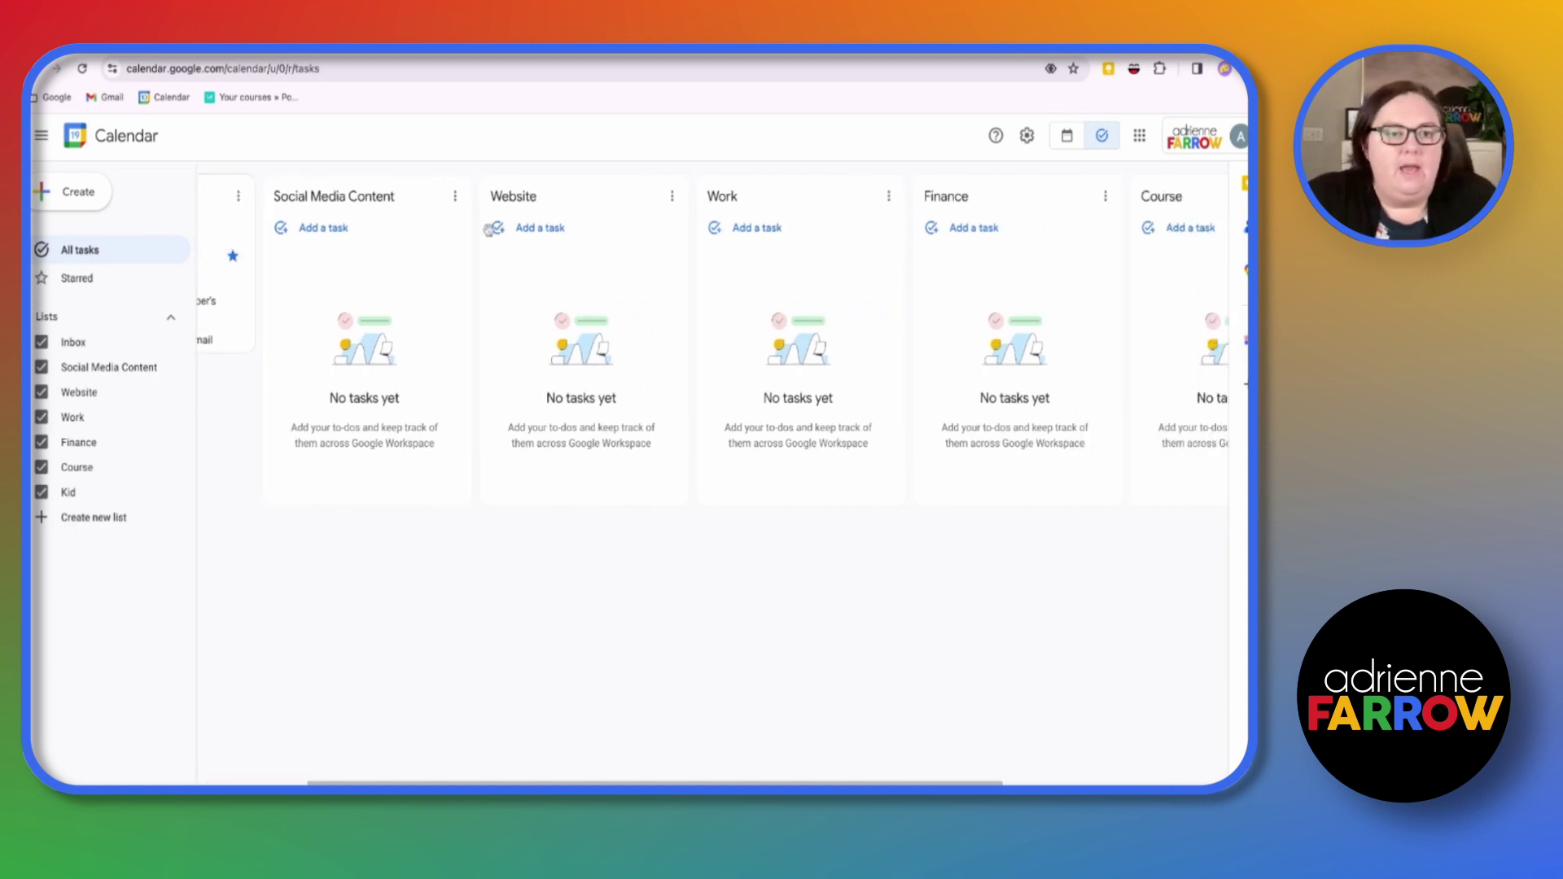
scroll(489, 230, "left", 4)
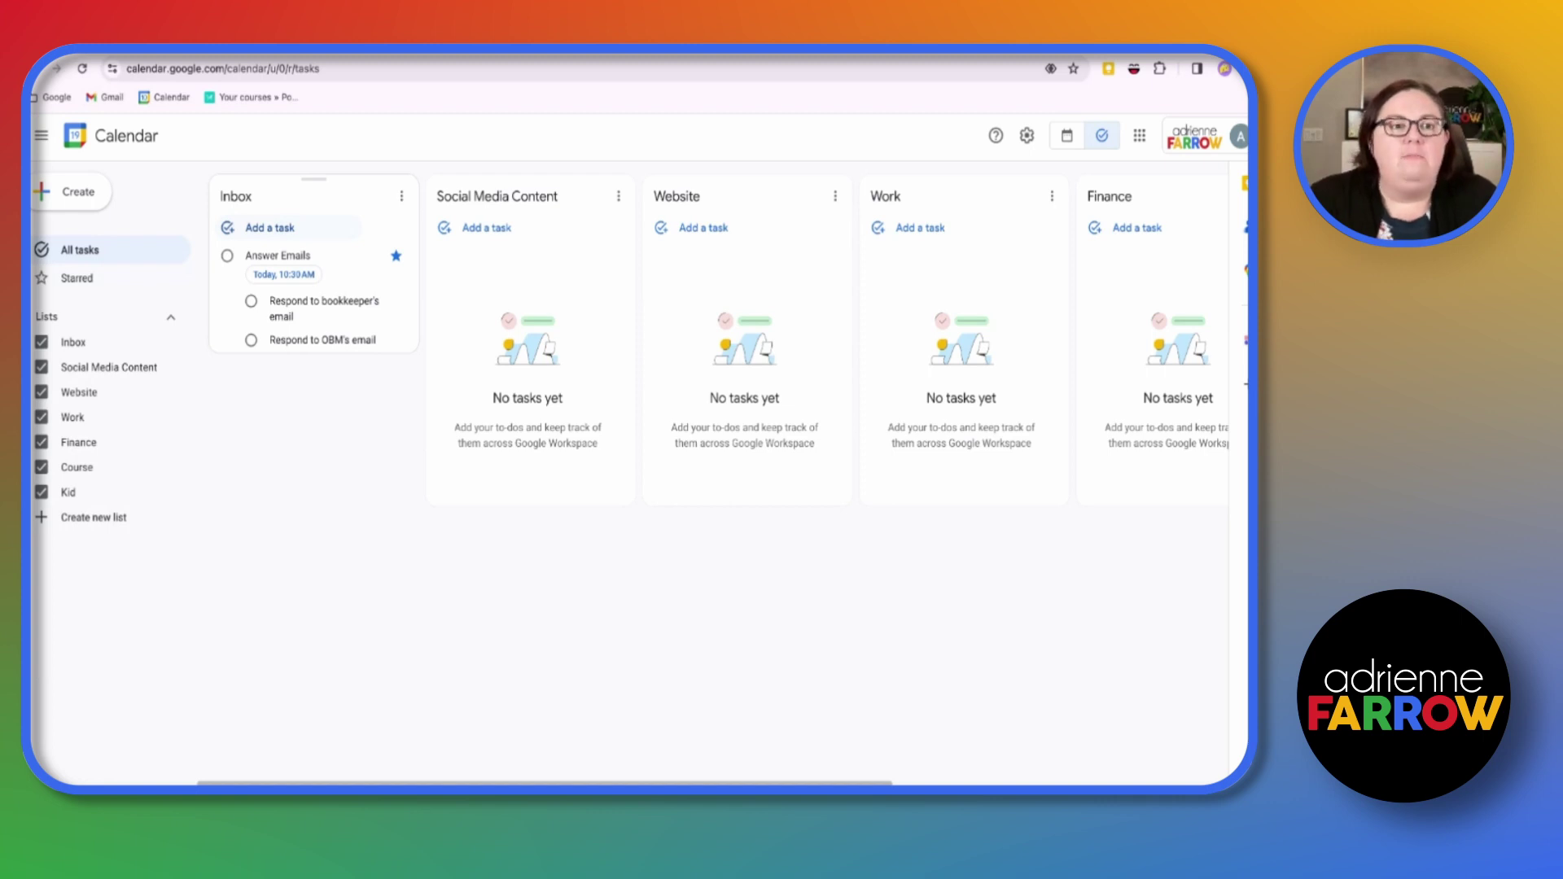
Step: Add 'Instagram reel for Saturday' and move it into Social Media Content
left_click(298, 233)
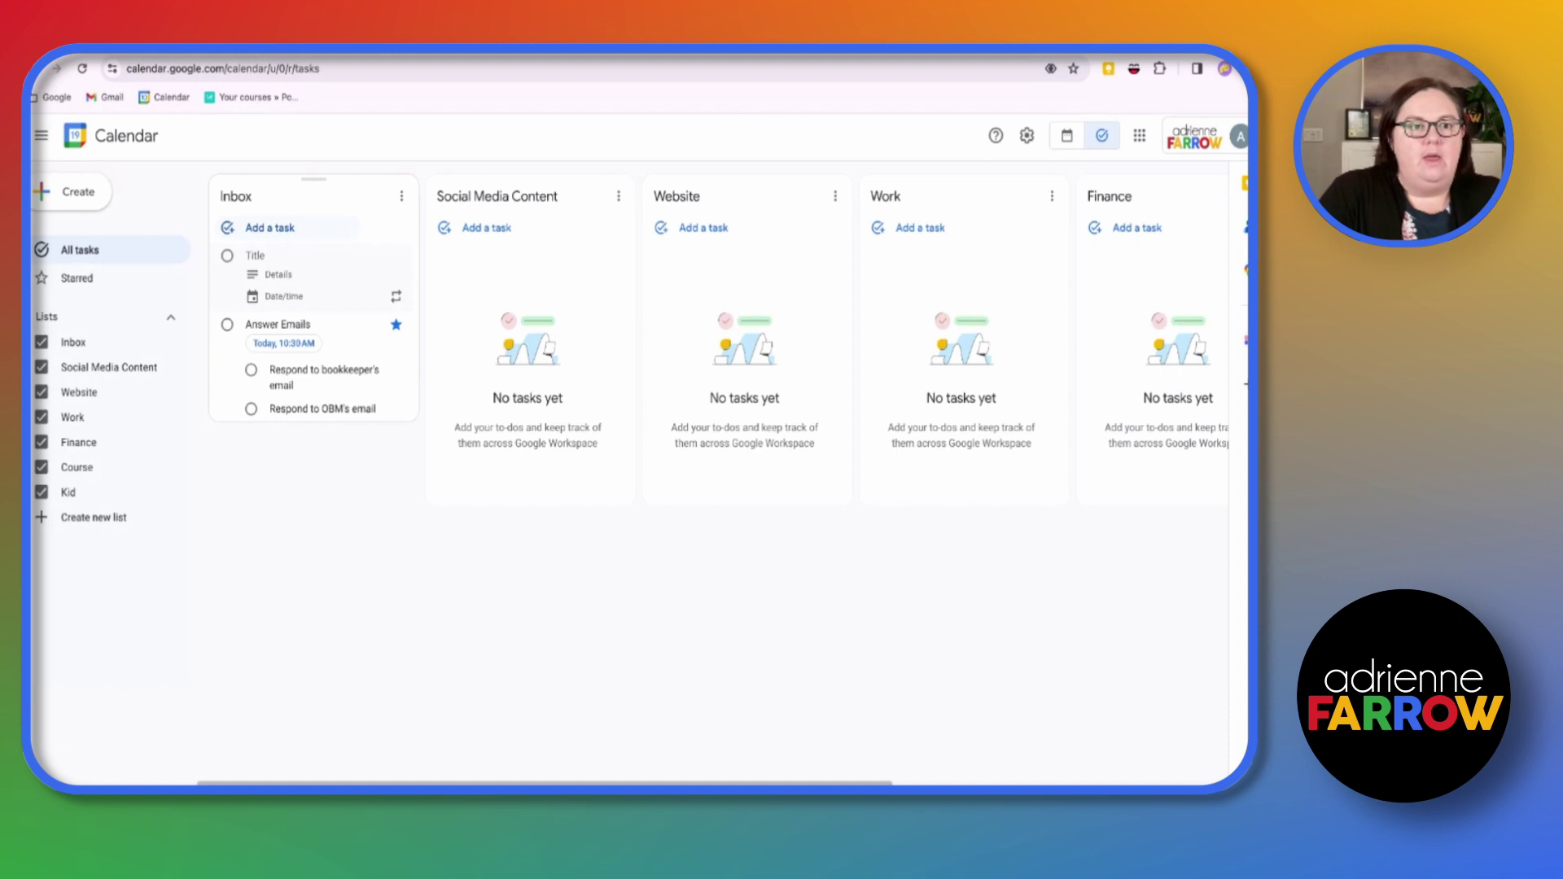
type("Instagram r")
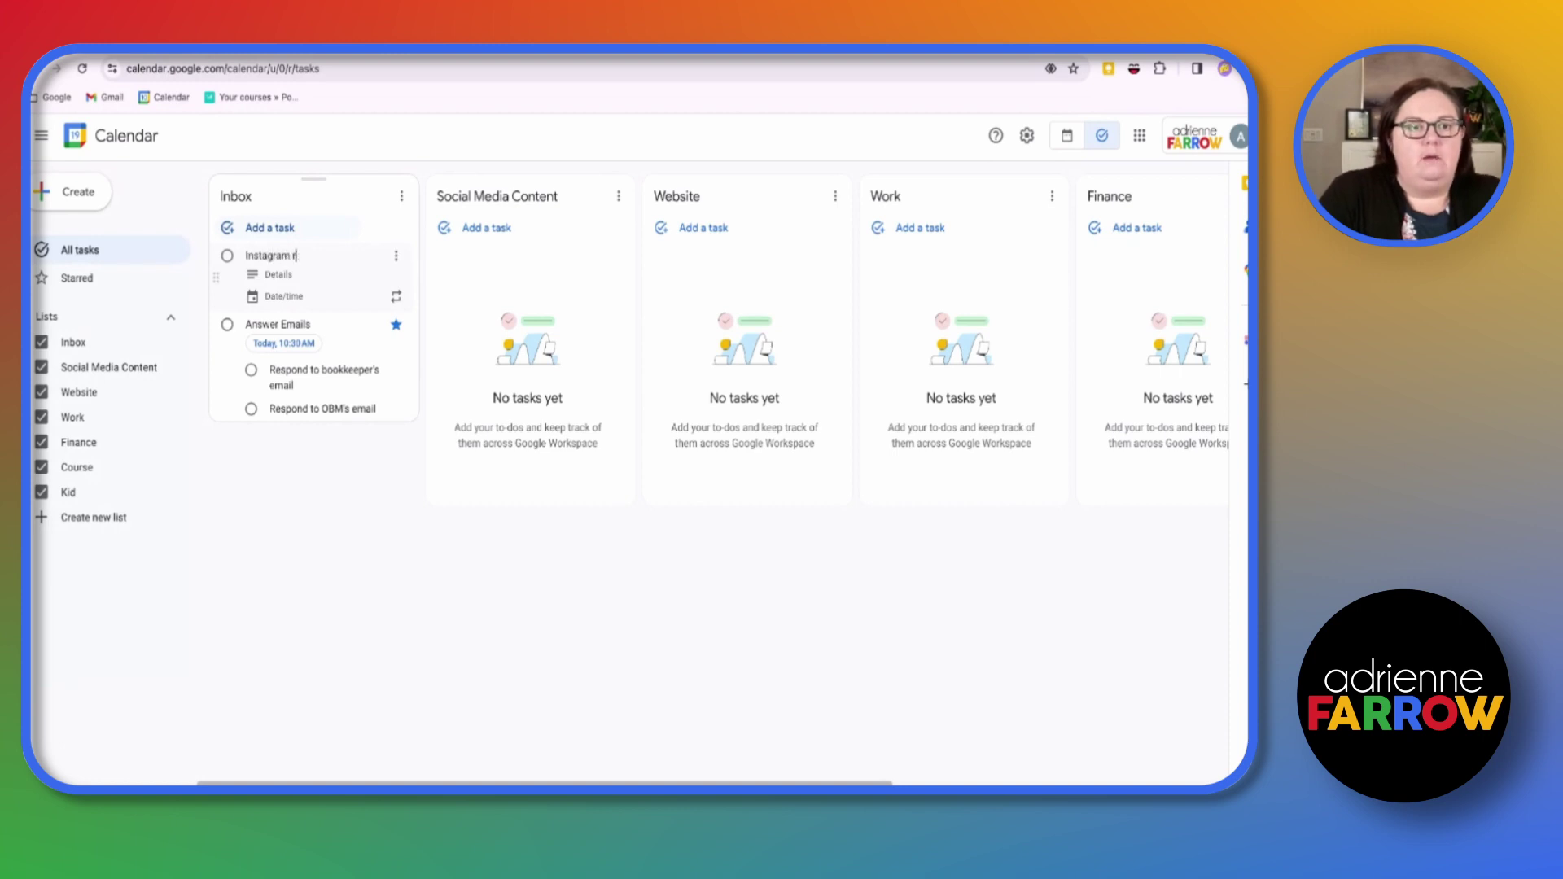
type("eel for Sat")
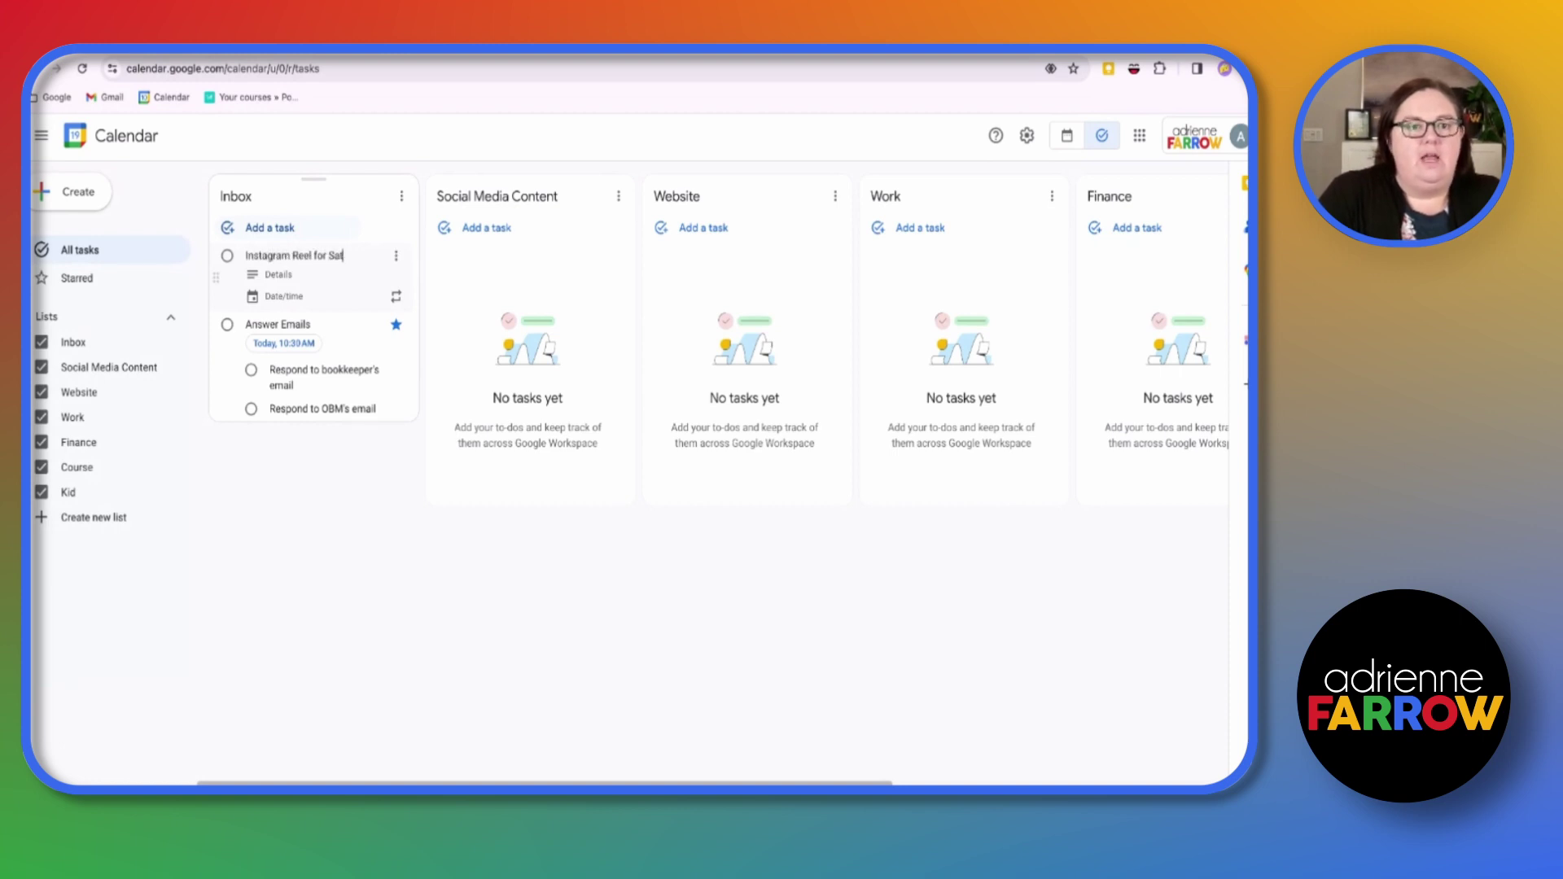
type("urday")
key("Return")
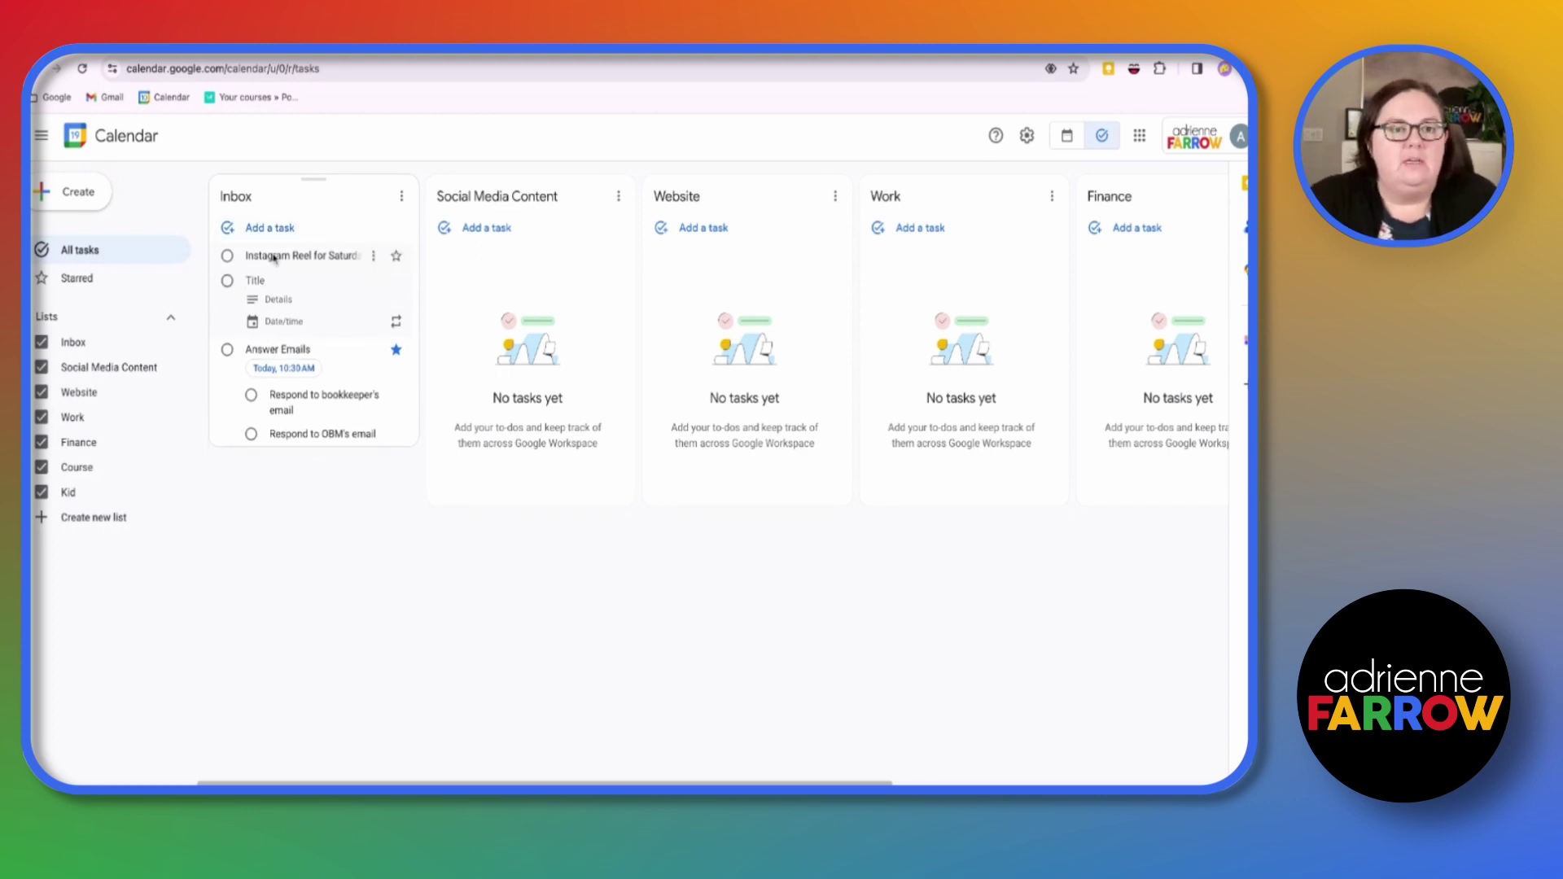
left_click_drag(295, 260, 488, 256)
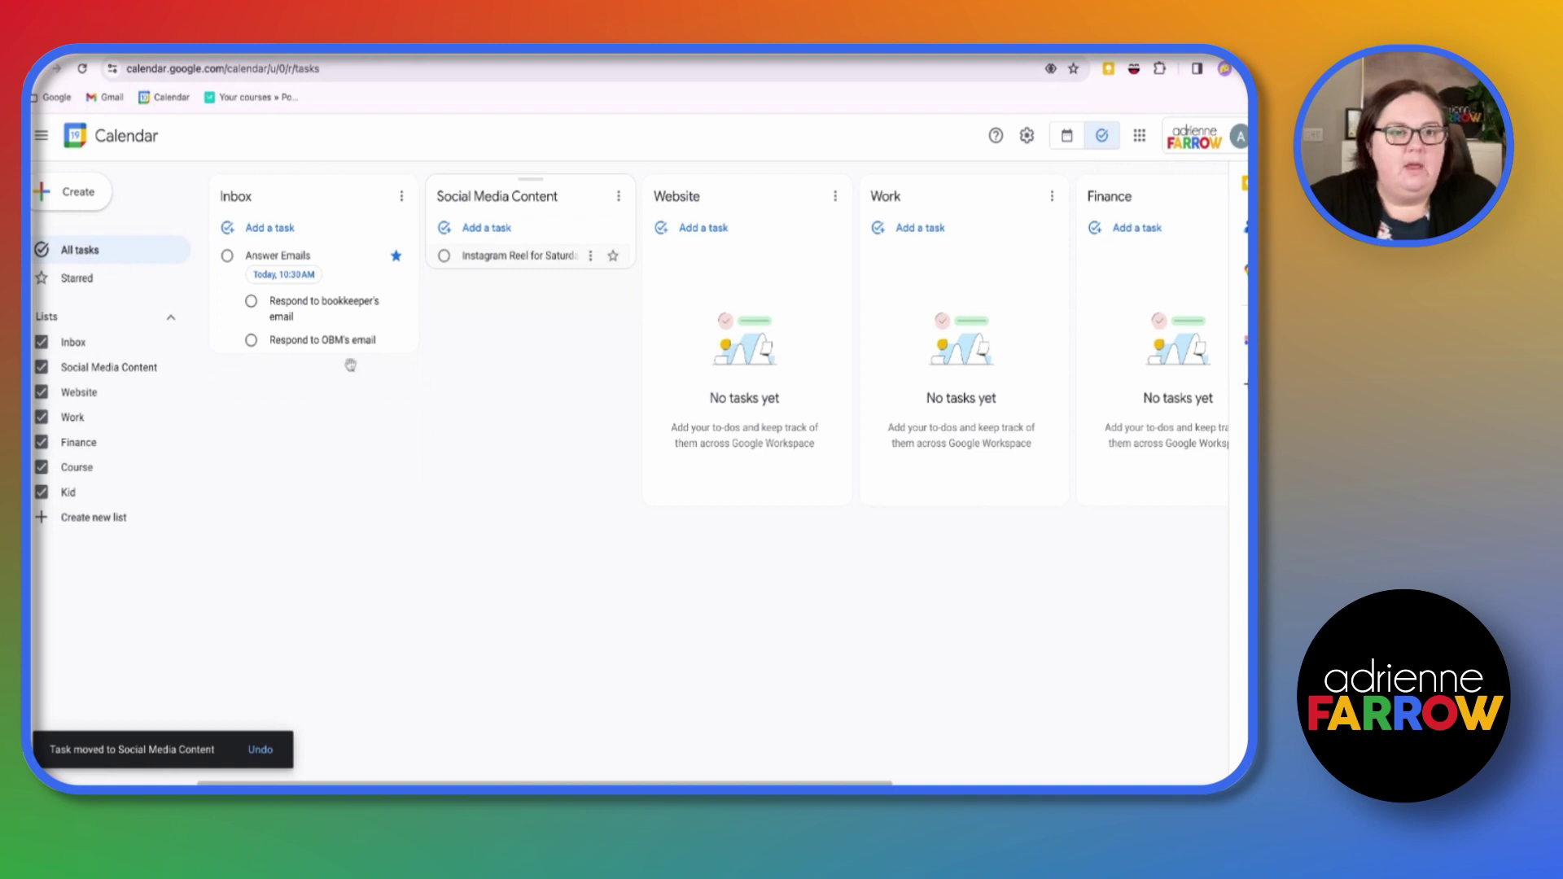
Step: Try a Review finances task repeating weekly on Monday and Friday, then delete it
left_click(301, 229)
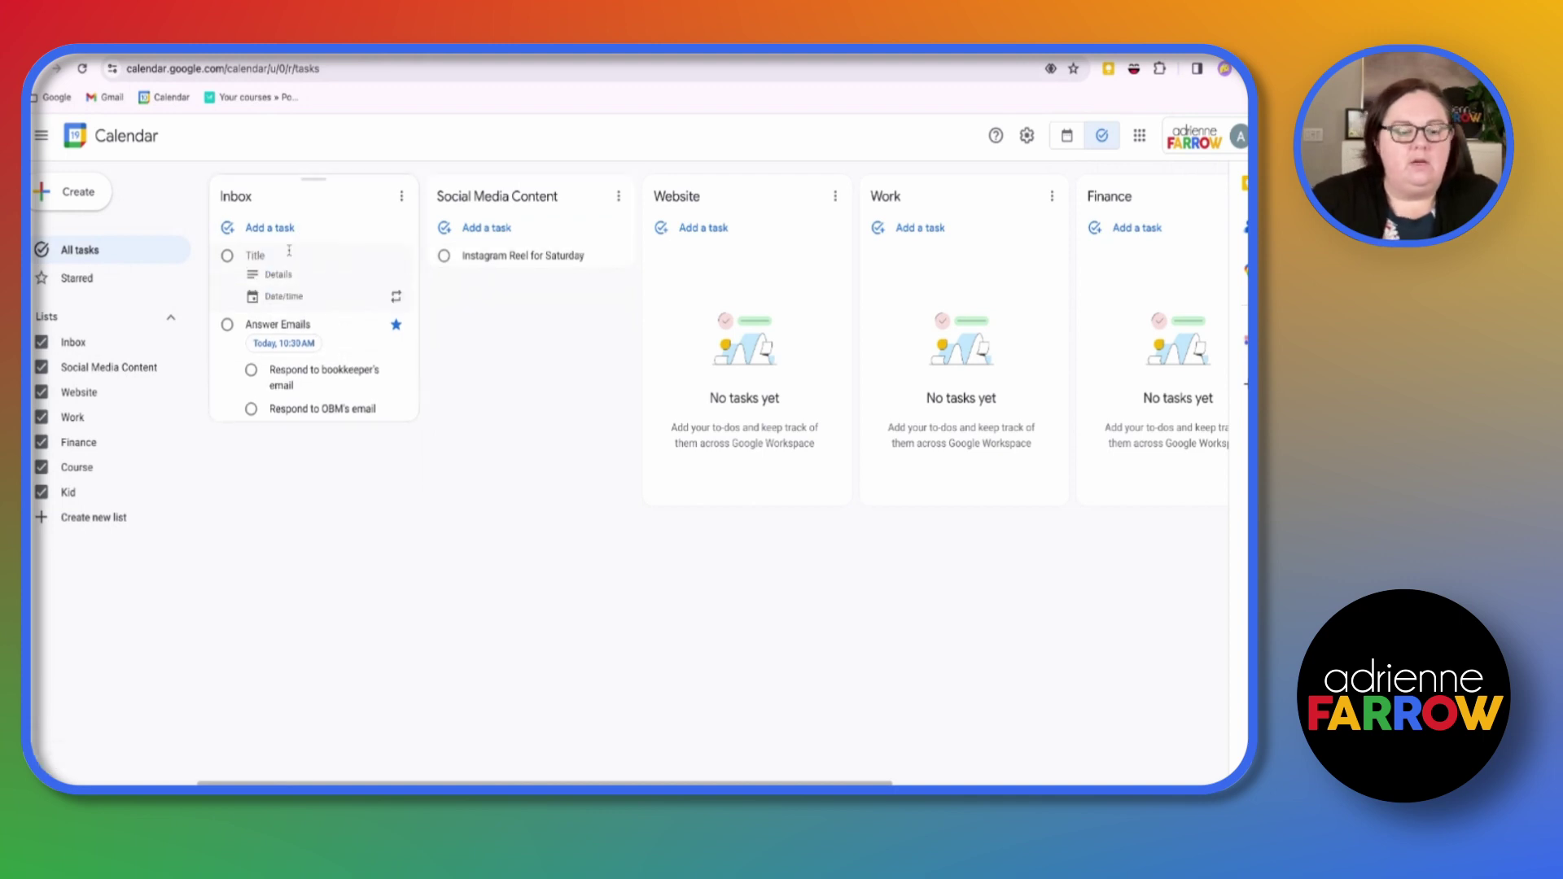
type("Review finances")
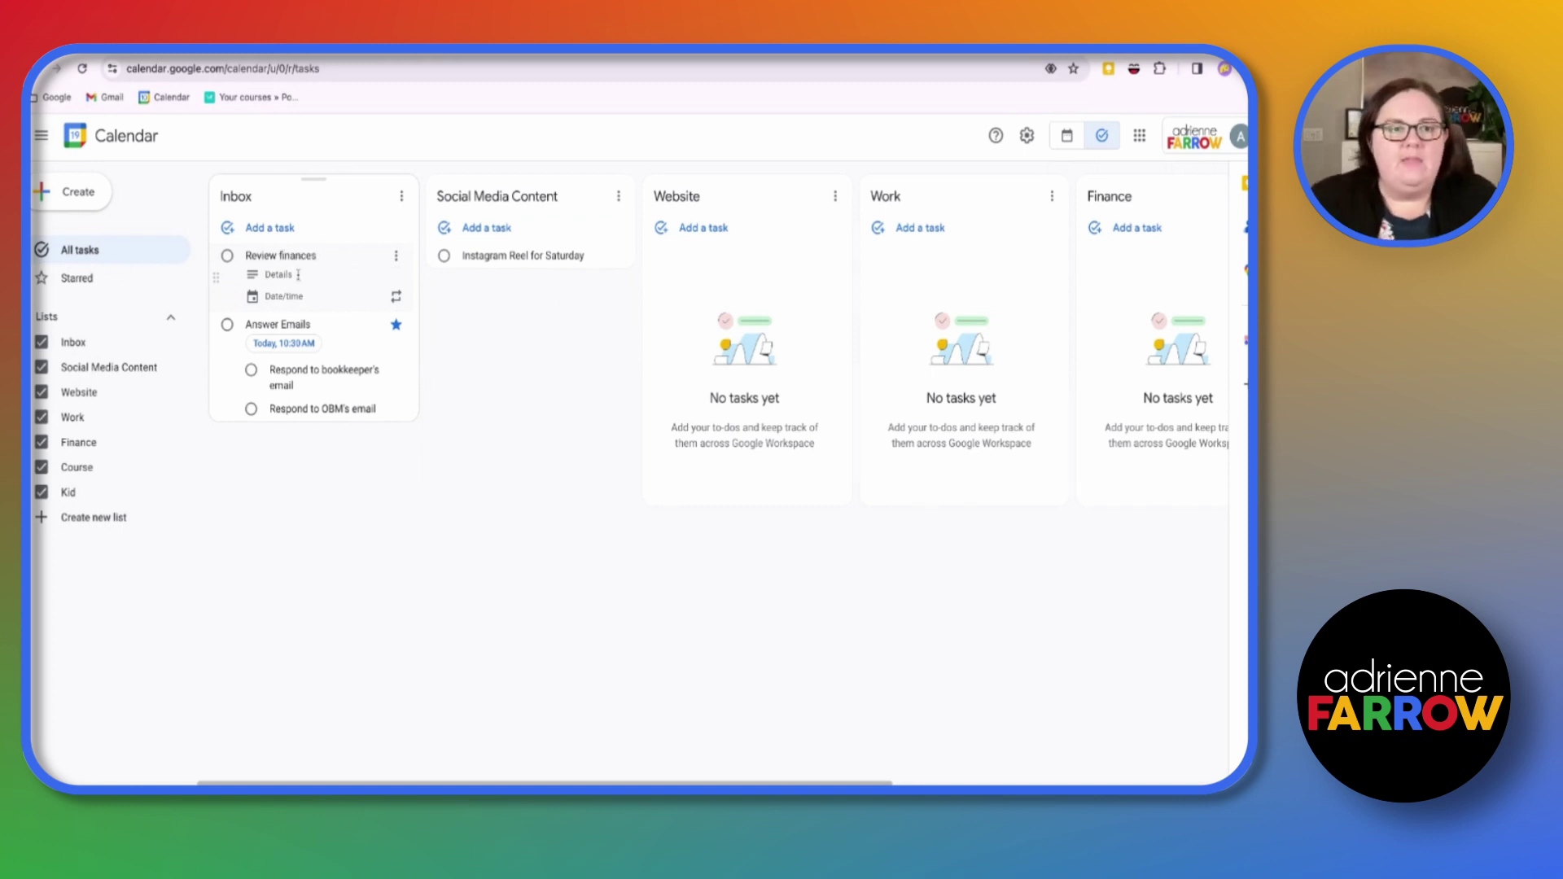
left_click(396, 296)
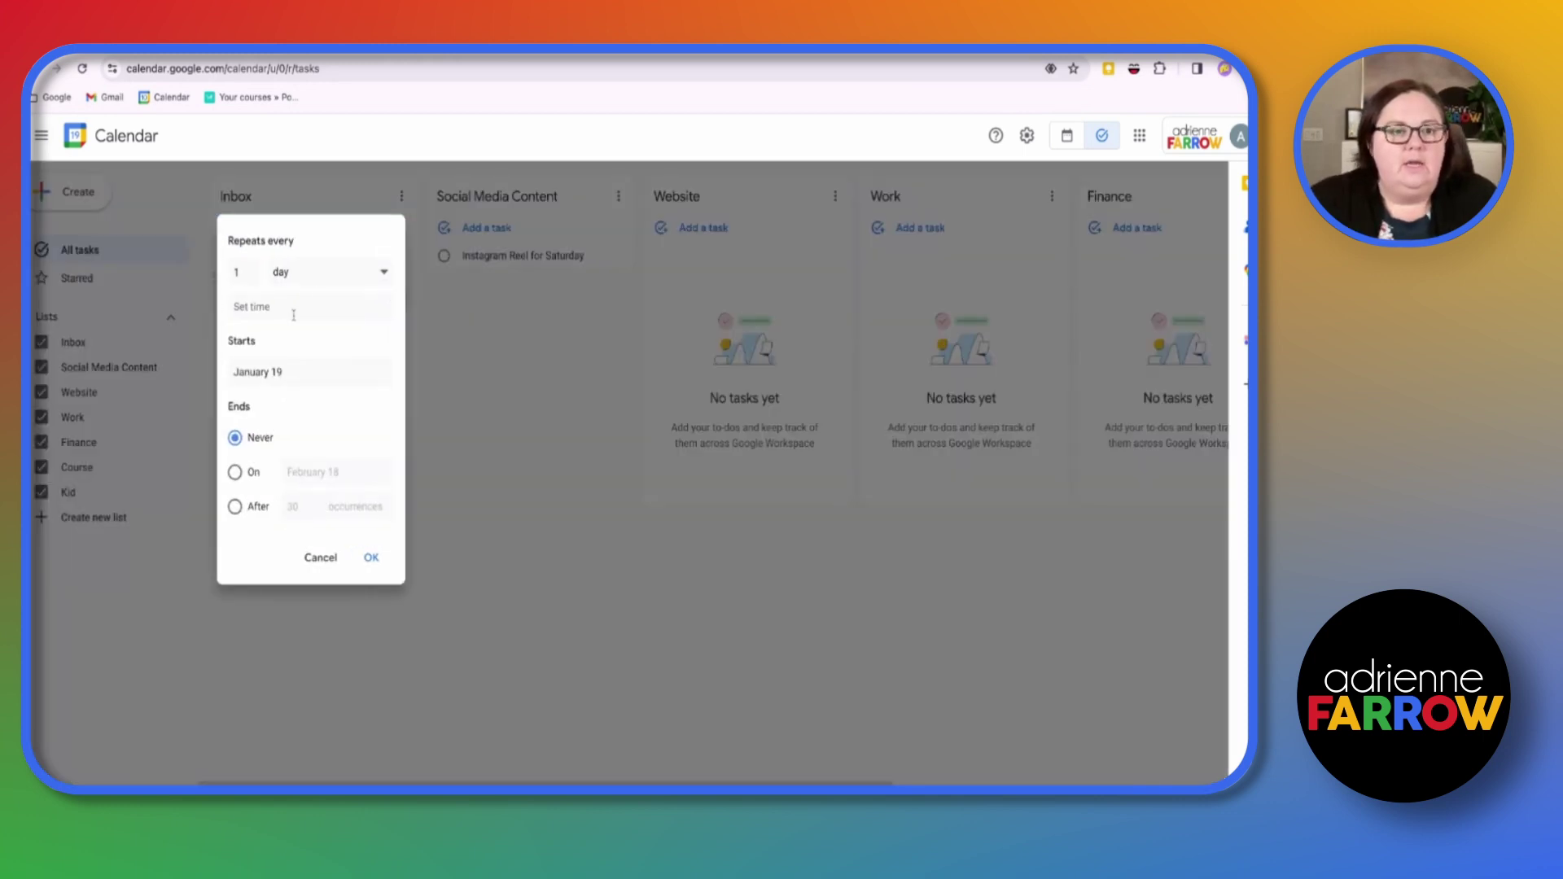
left_click(253, 268)
left_click(325, 272)
left_click(297, 294)
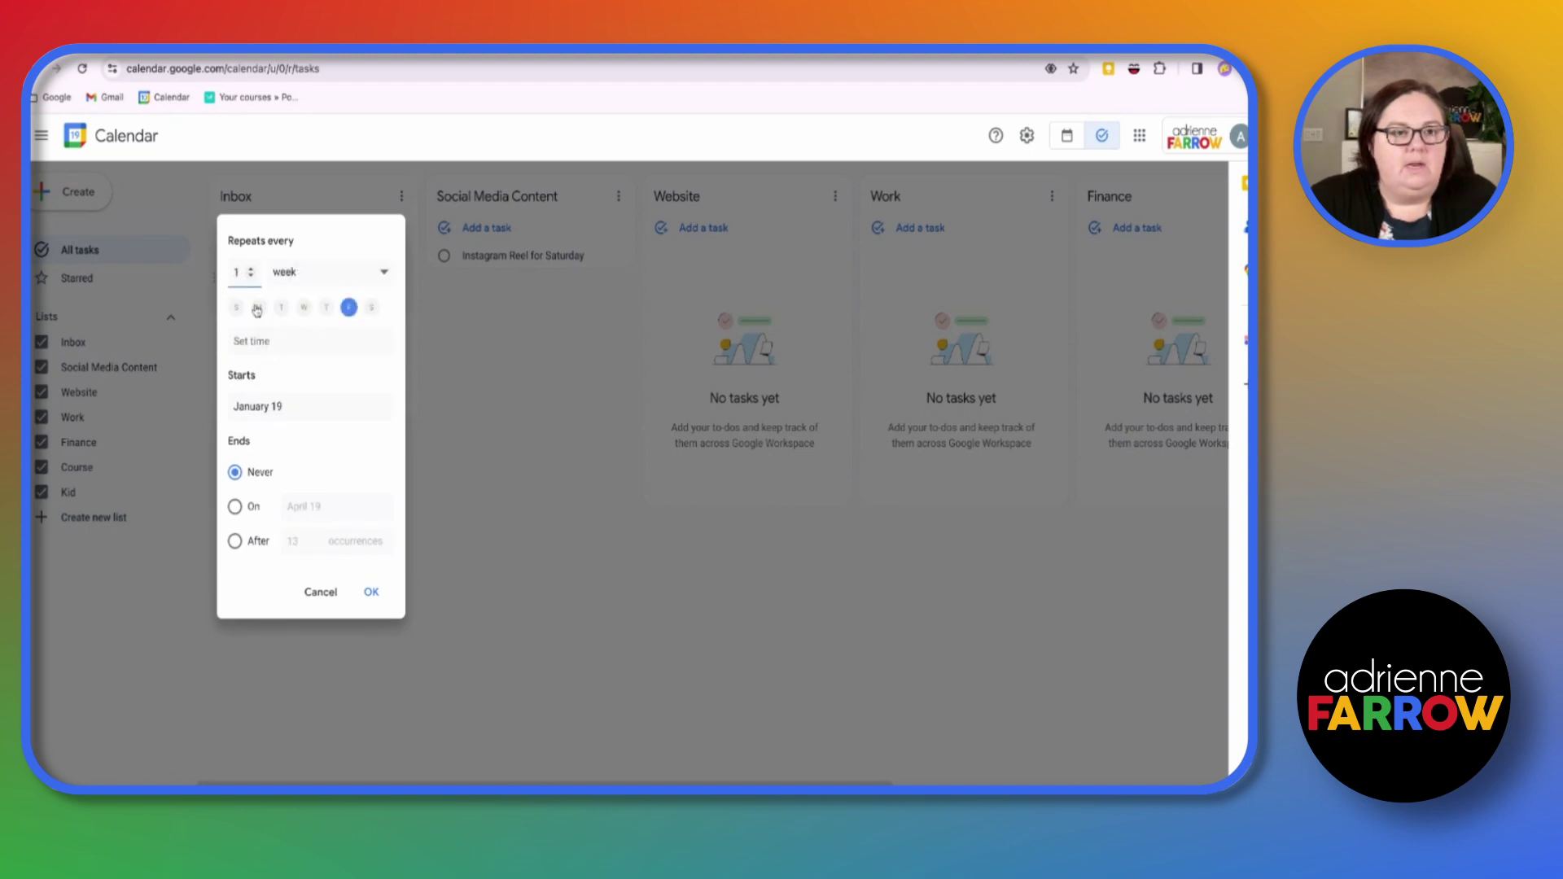
left_click(257, 308)
left_click(372, 592)
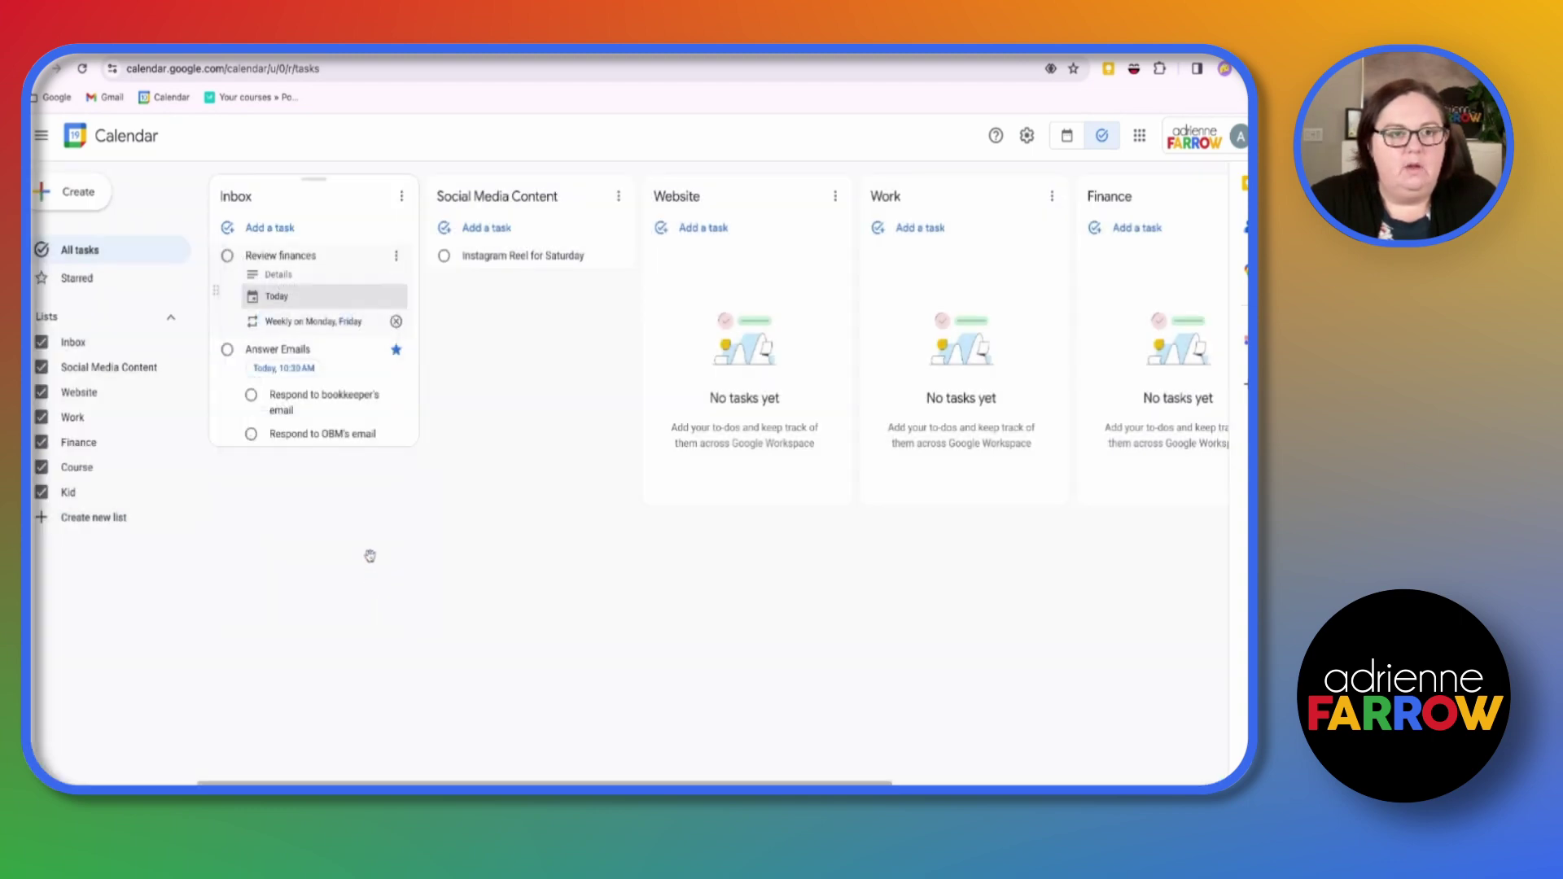
key("Delete")
Step: Create 'Review Finances' at 11:00 AM, weekly on Friday, saved to the Finance list
left_click(78, 192)
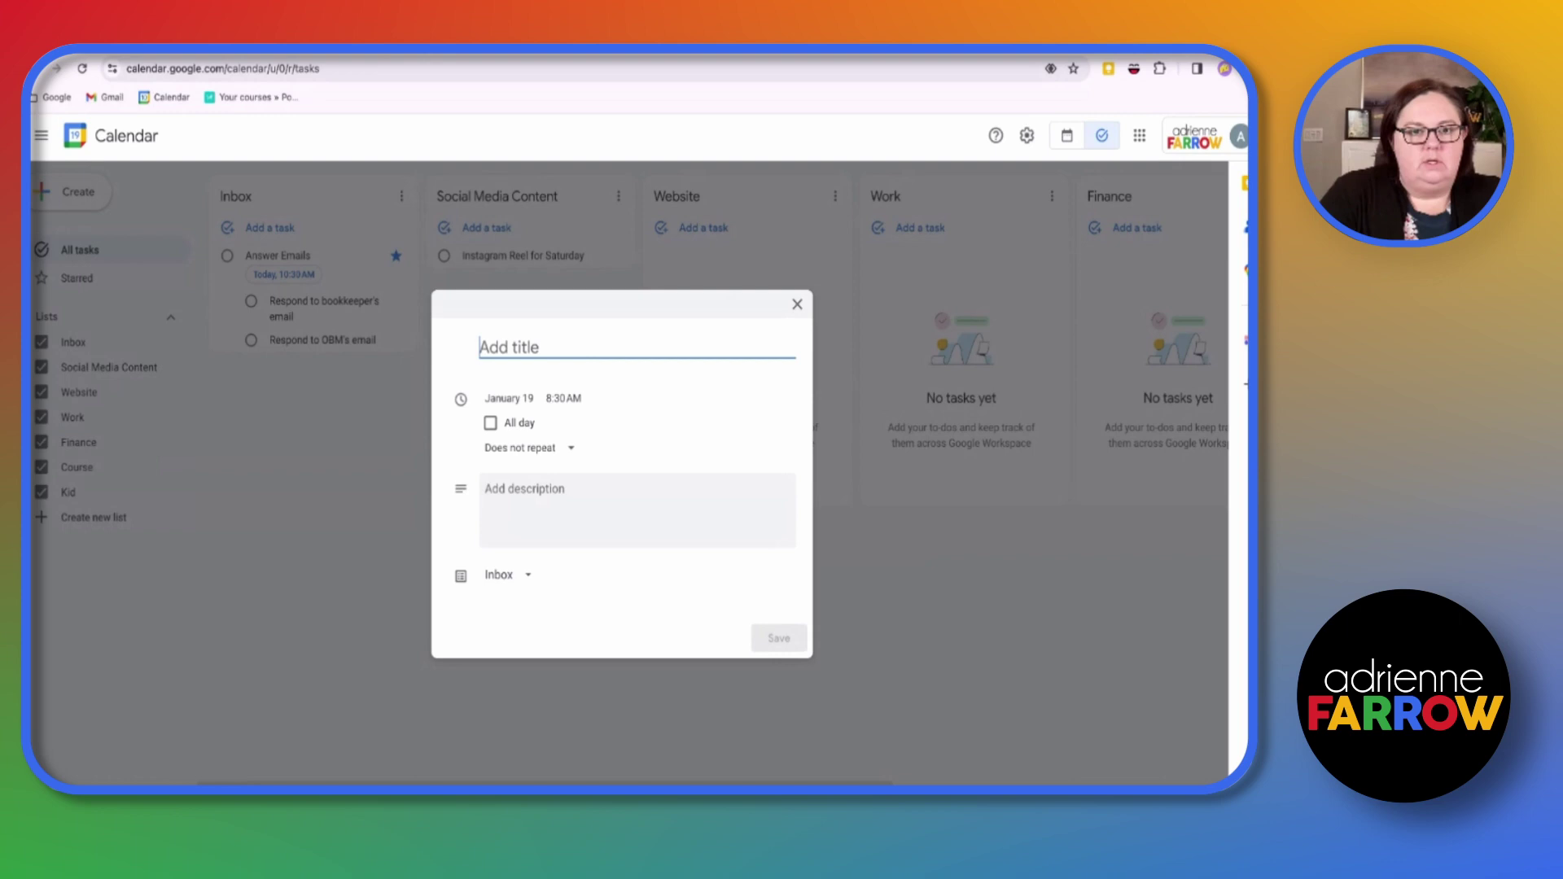
type("Review Fin")
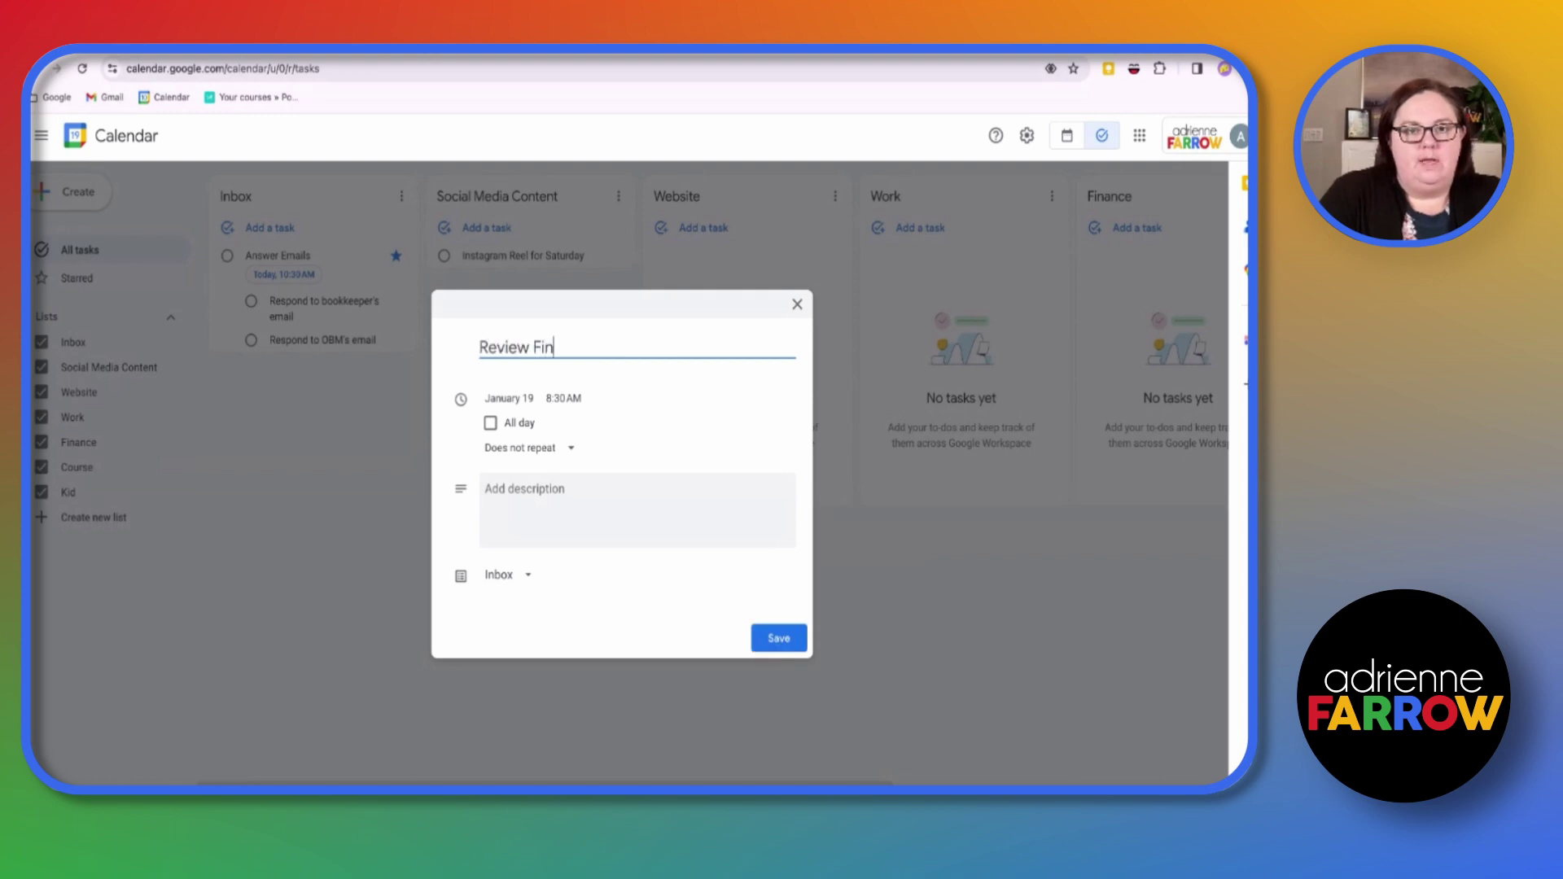
type("ances")
left_click(570, 399)
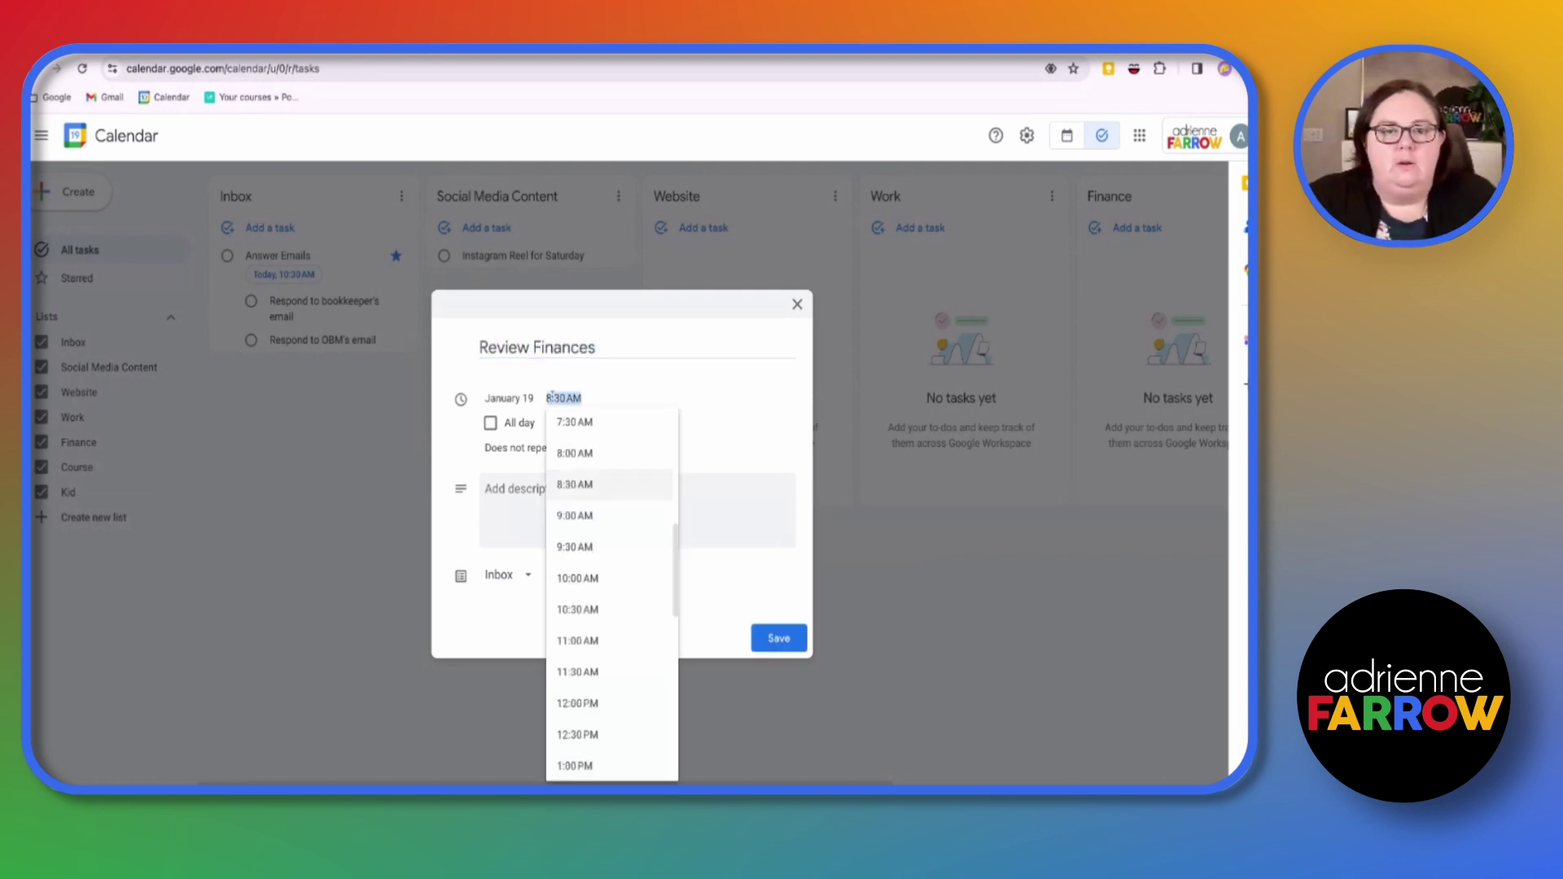
left_click(580, 643)
left_click(568, 448)
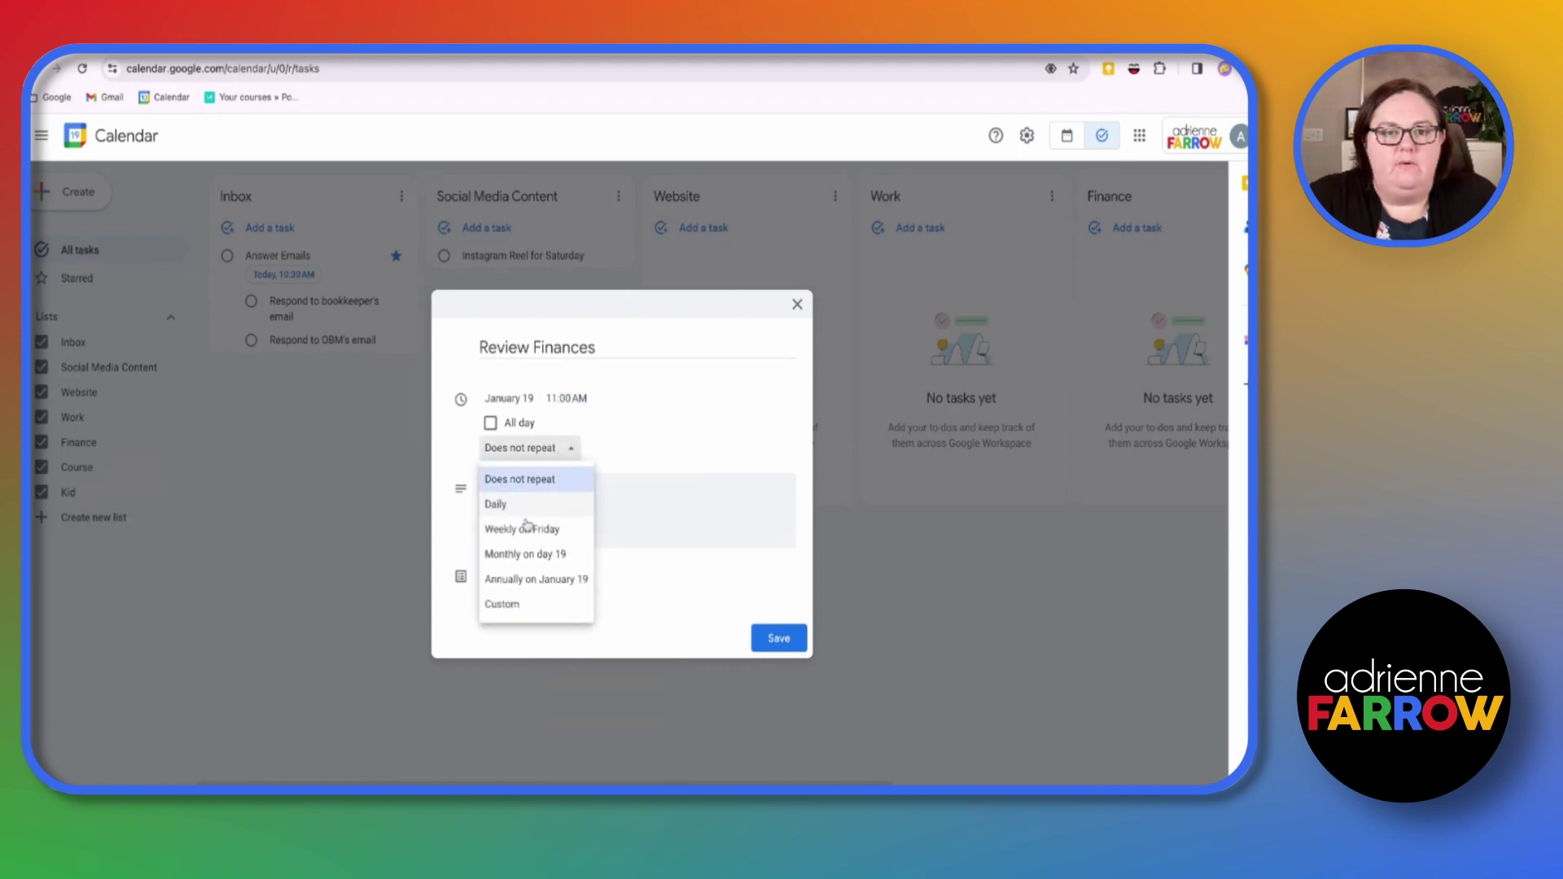
left_click(526, 528)
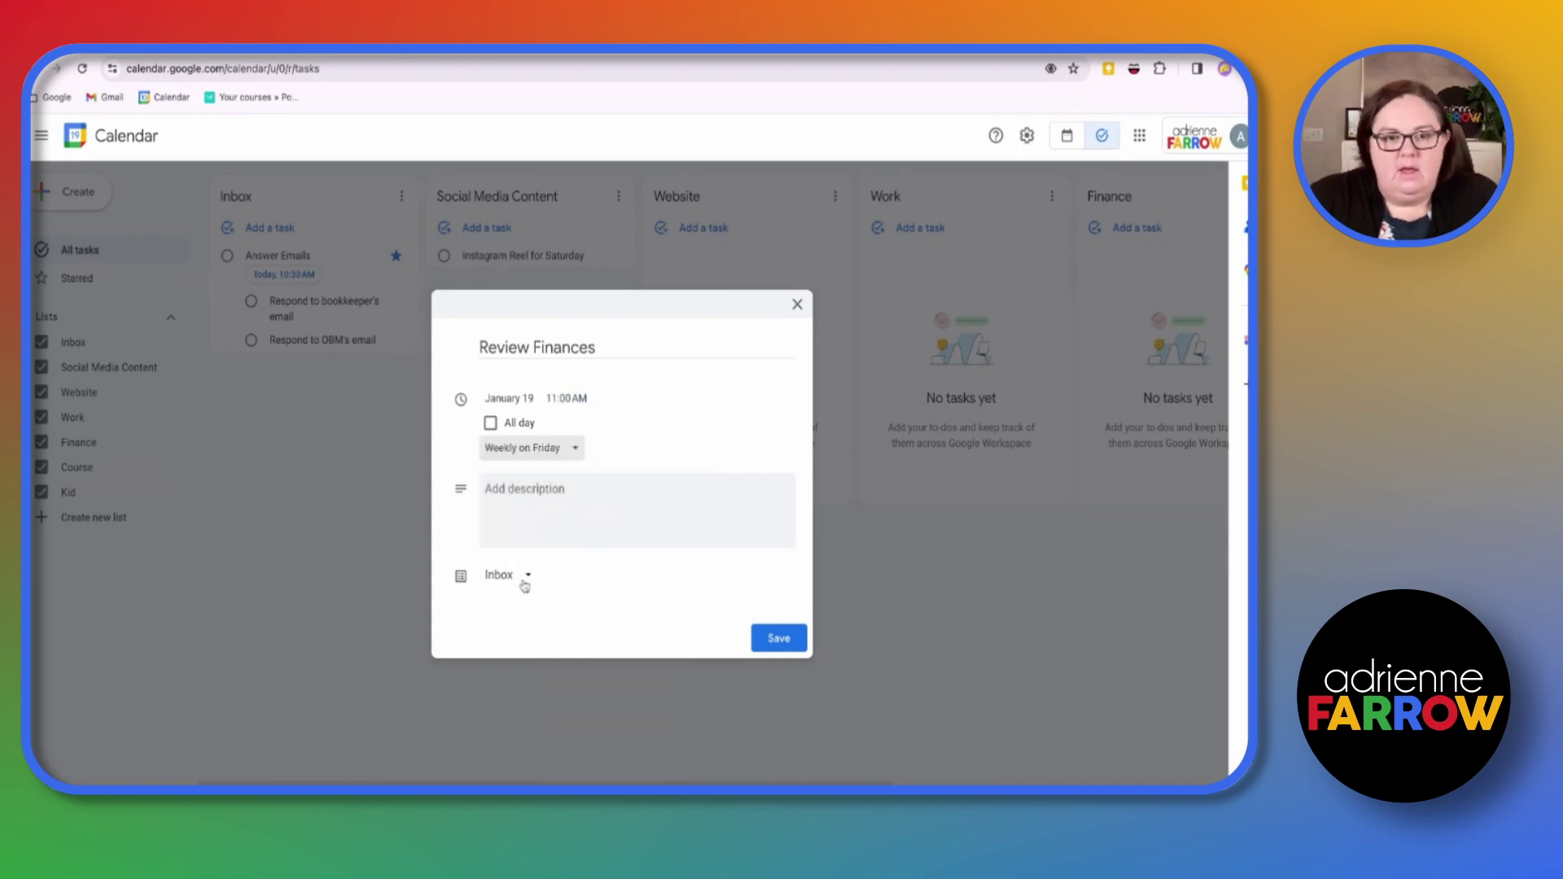
left_click(525, 580)
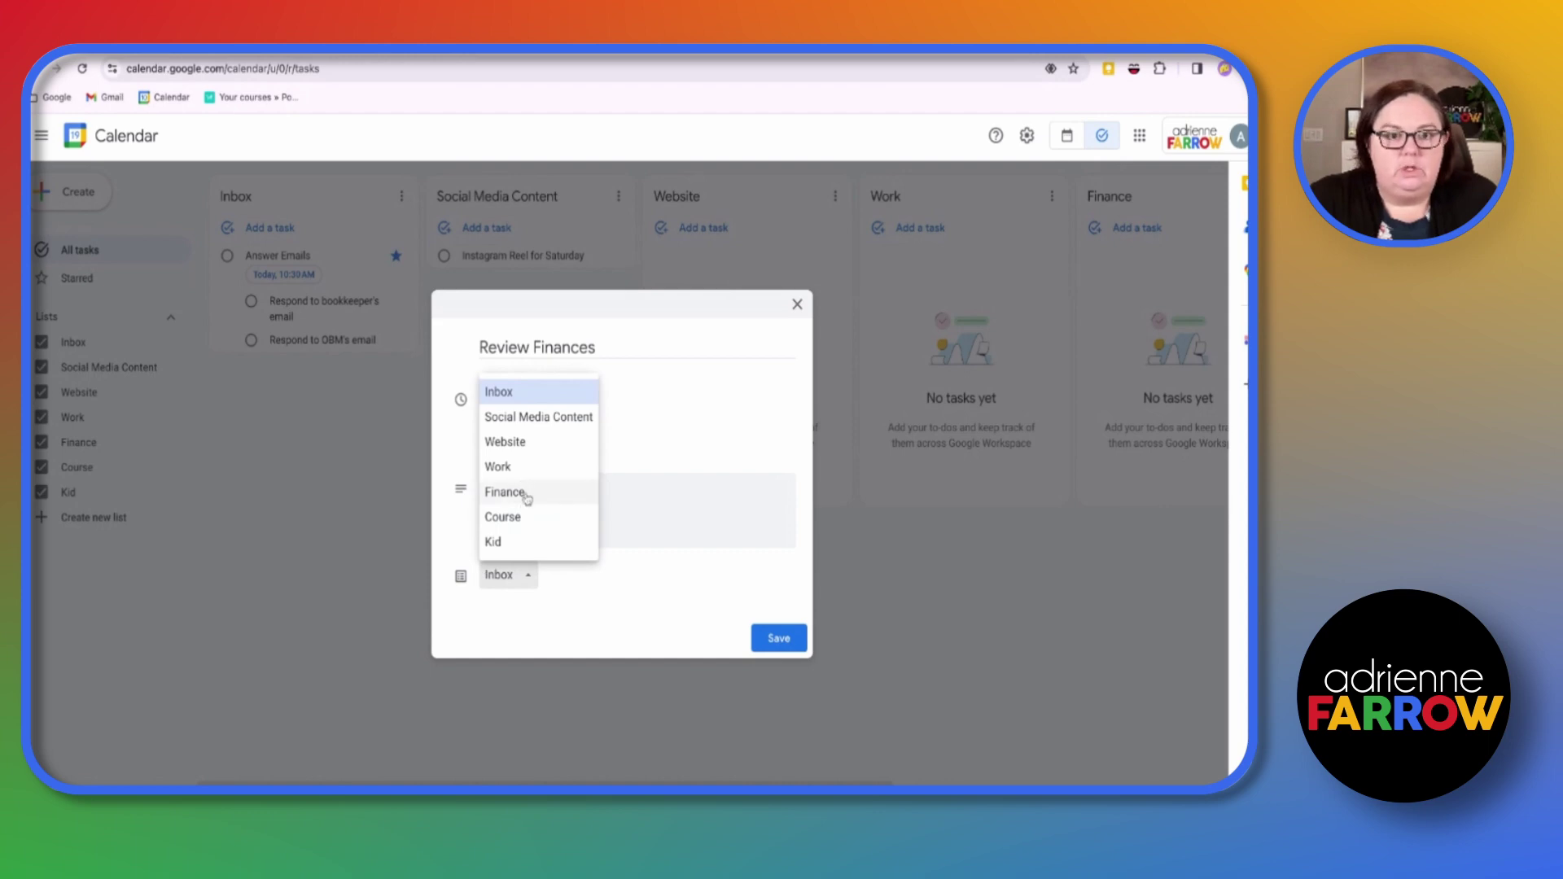
left_click(505, 492)
left_click(779, 638)
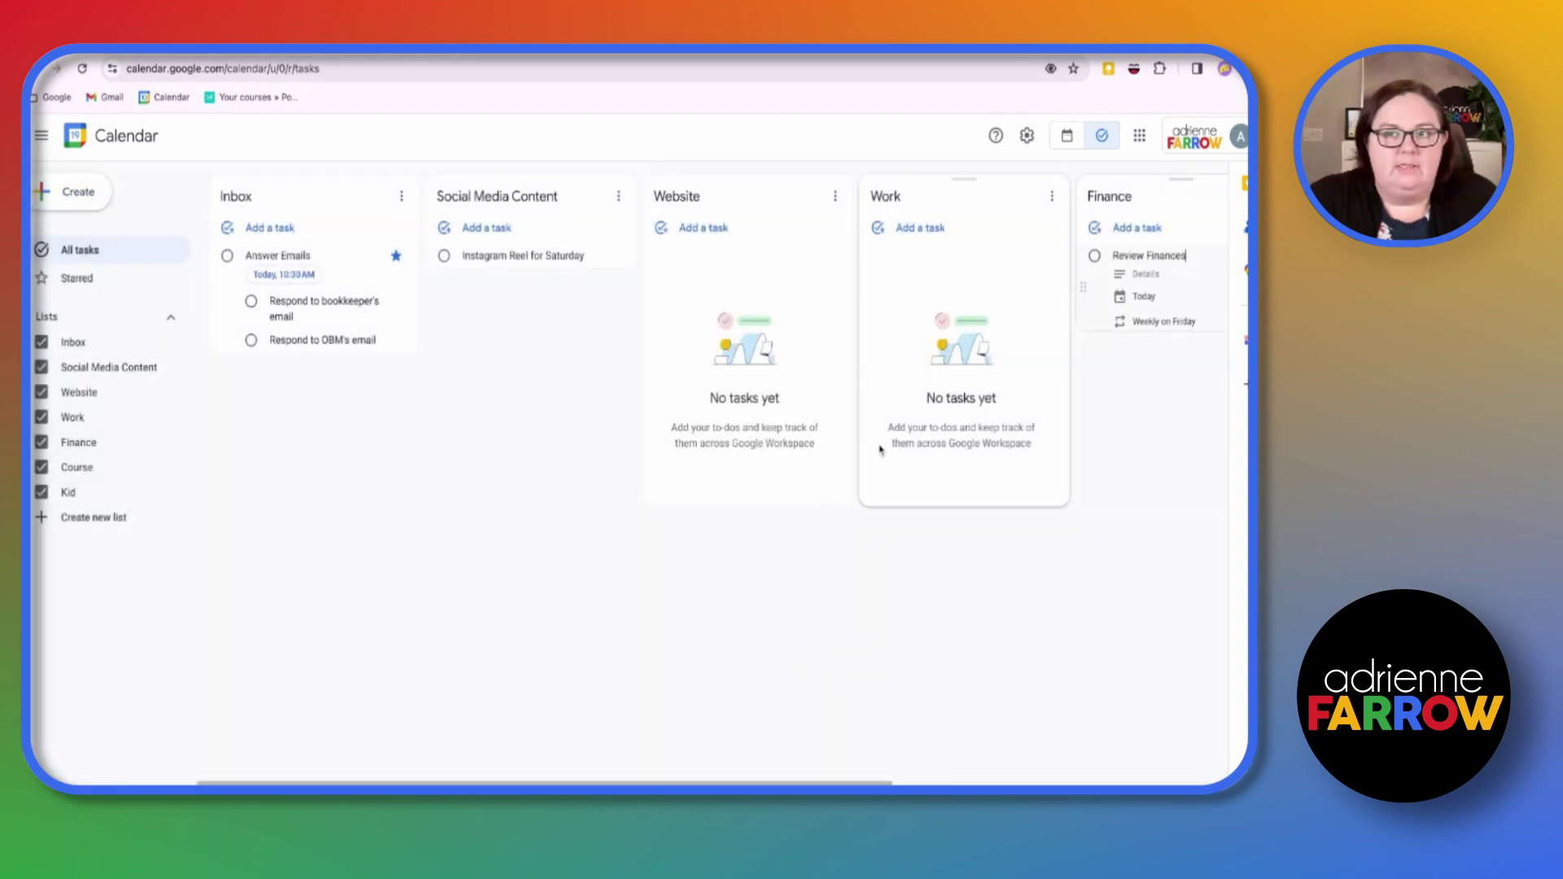
Step: Move the Answer Emails task and its subtasks from Inbox to the Work list
left_click(383, 540)
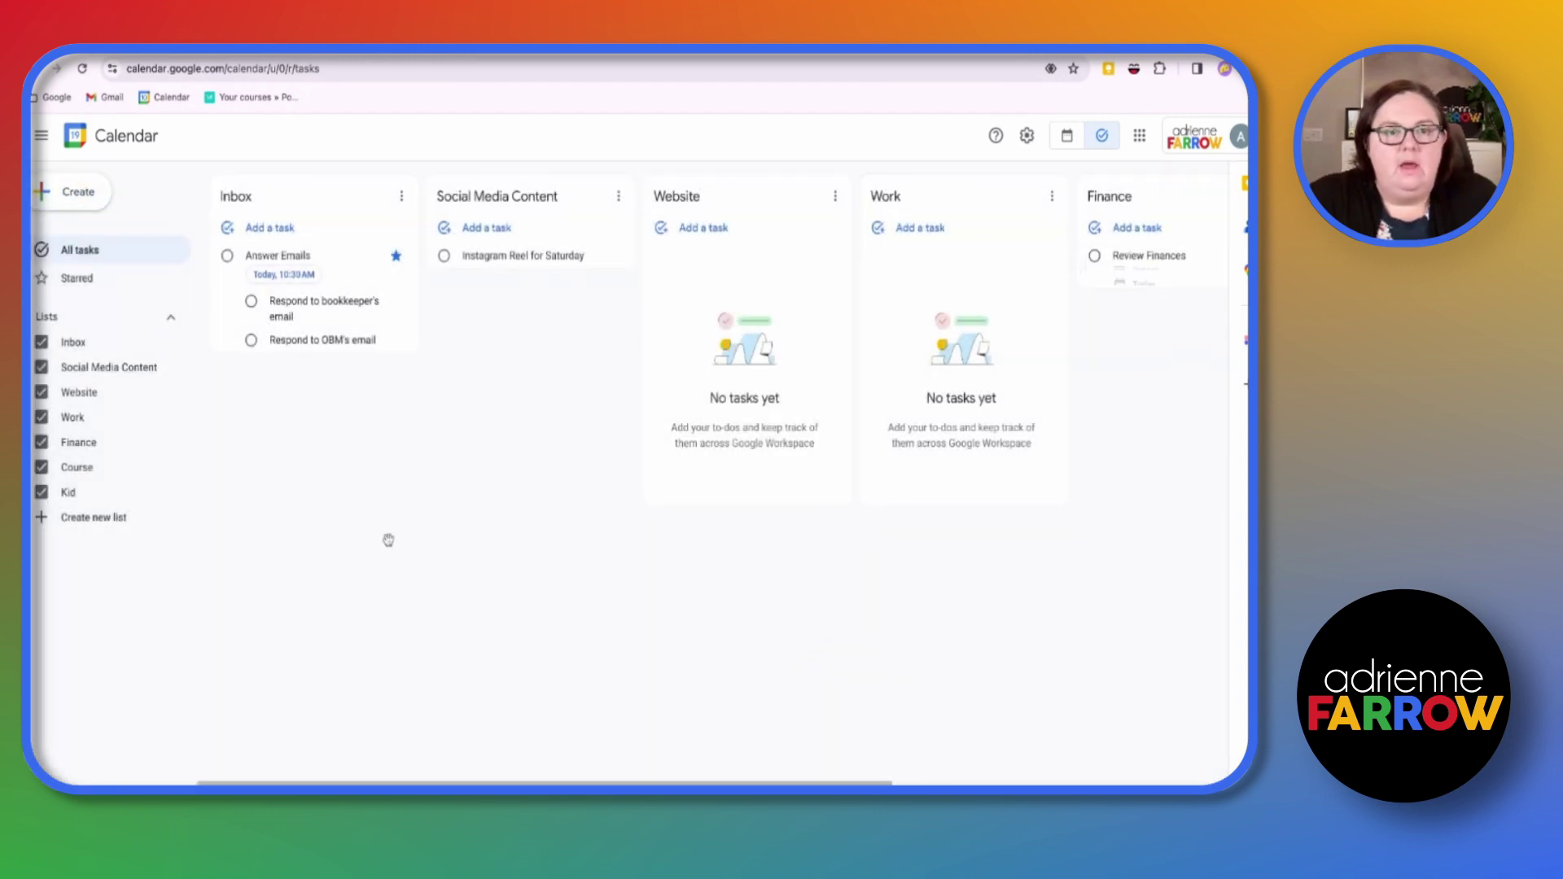
left_click(270, 259)
left_click(397, 259)
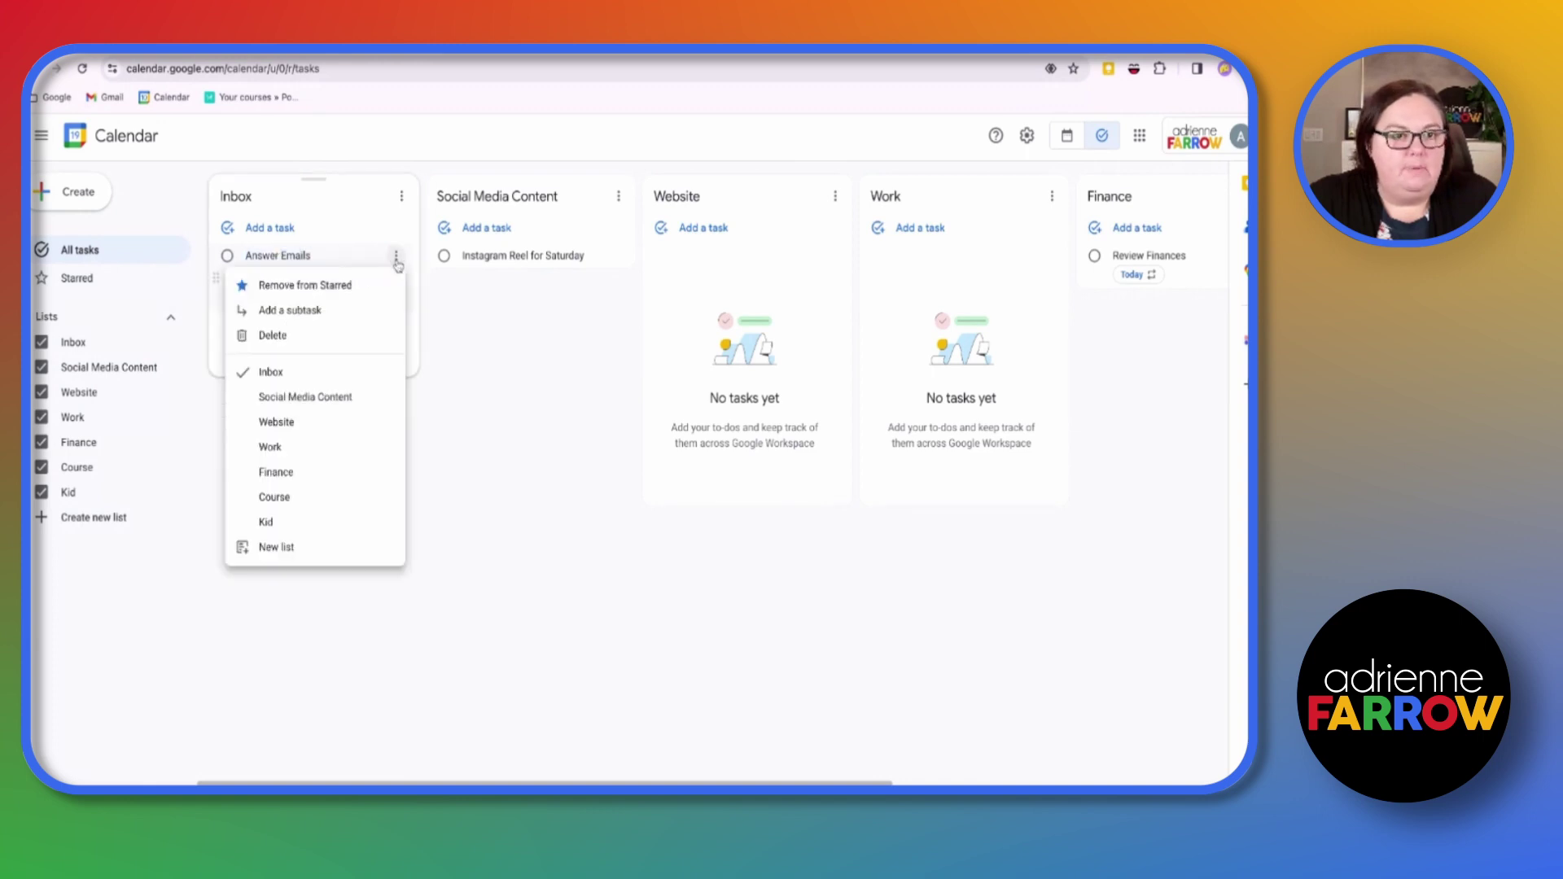
left_click(526, 364)
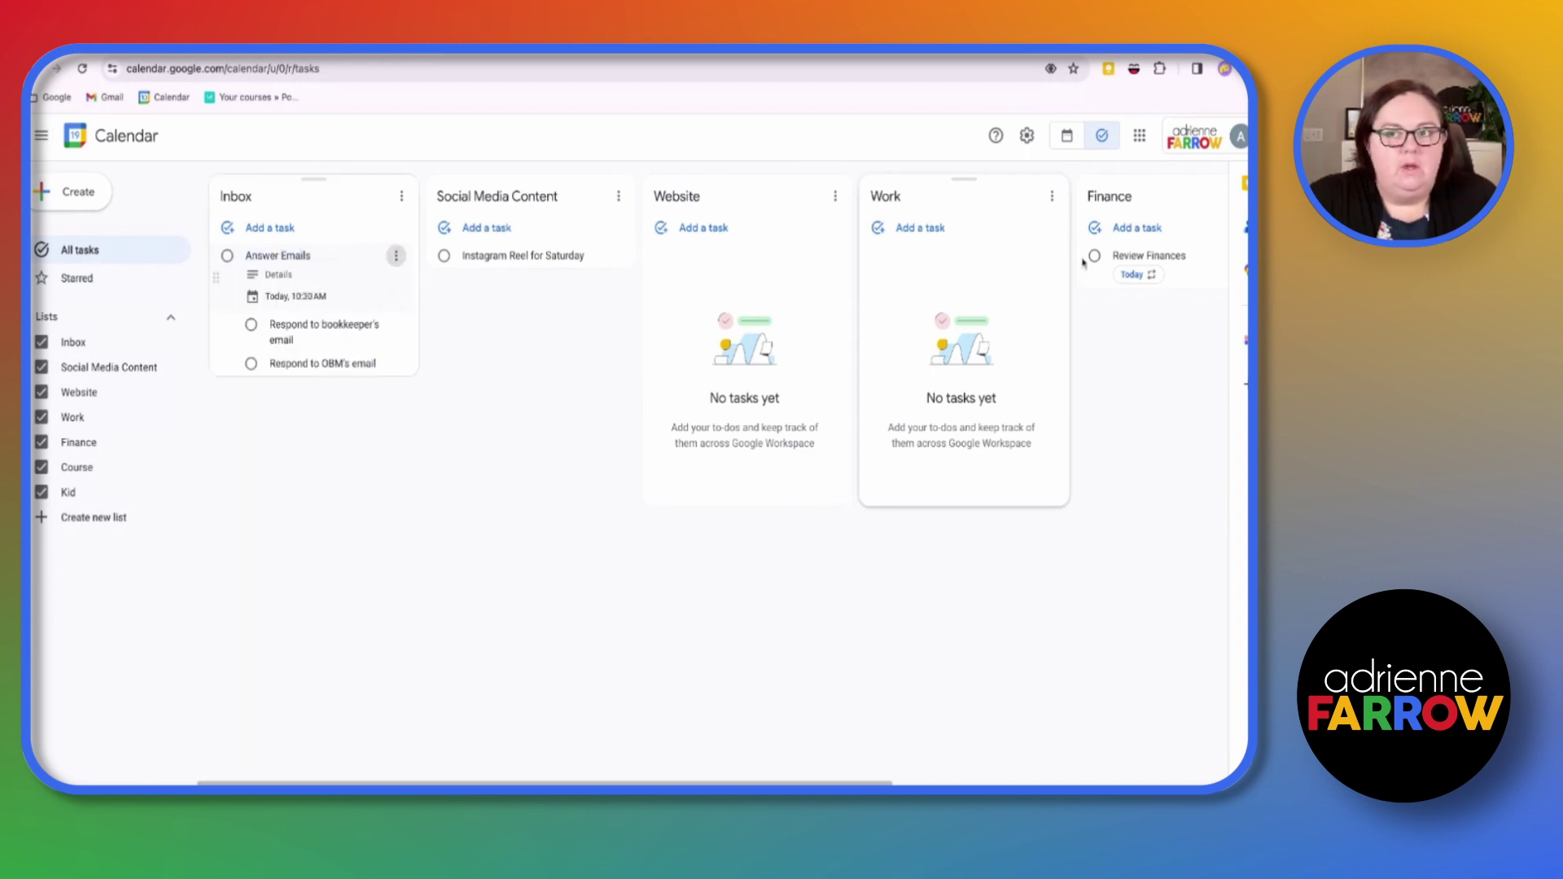
scroll(517, 297, "right", 2)
scroll(450, 298, "left", 2)
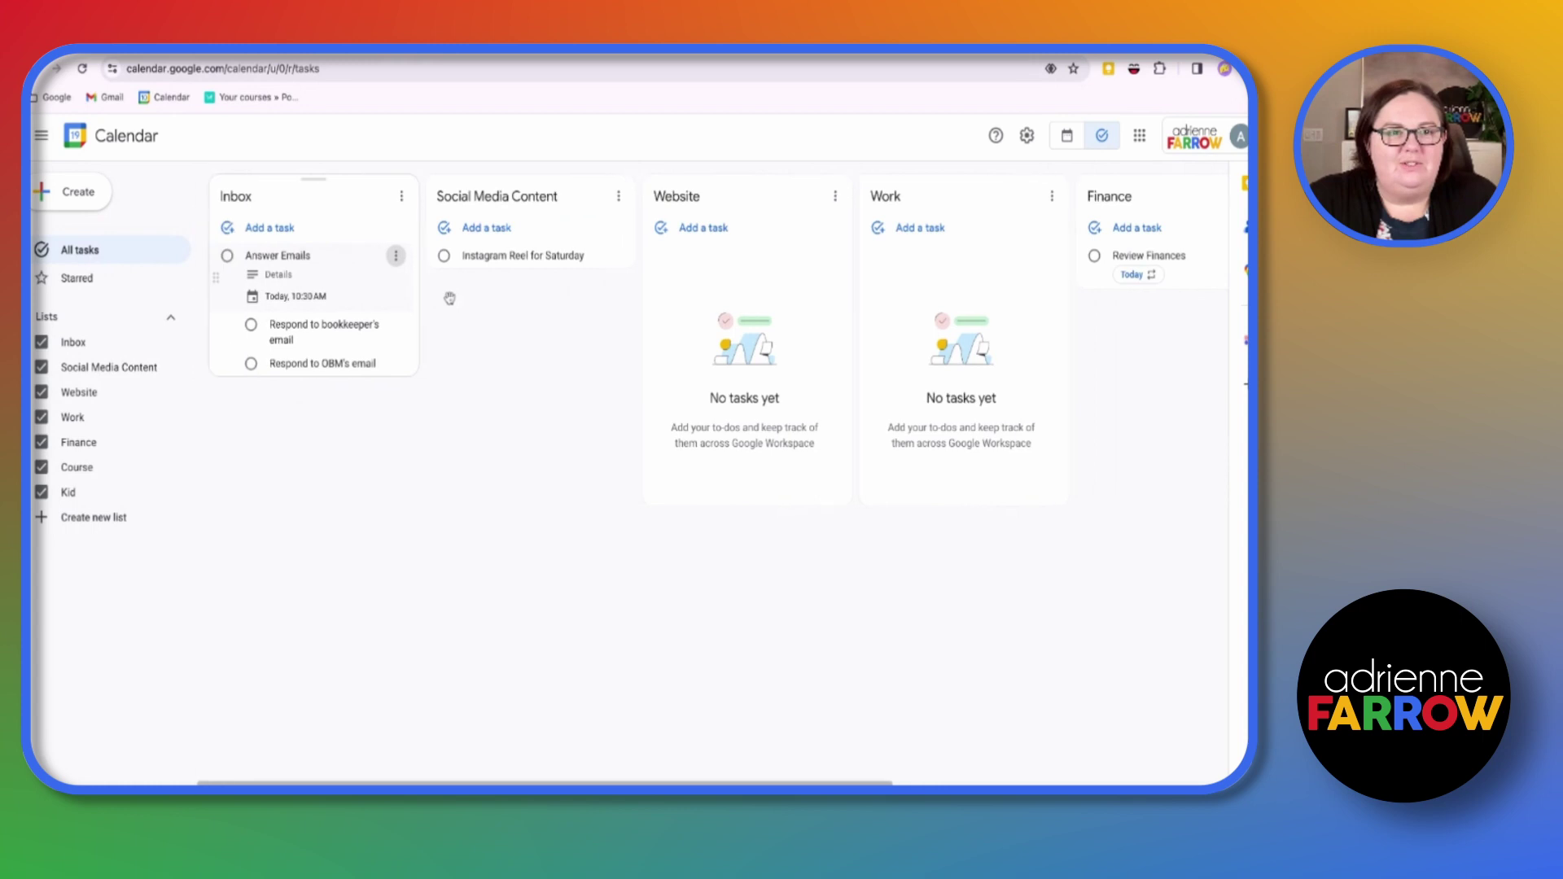
left_click(396, 259)
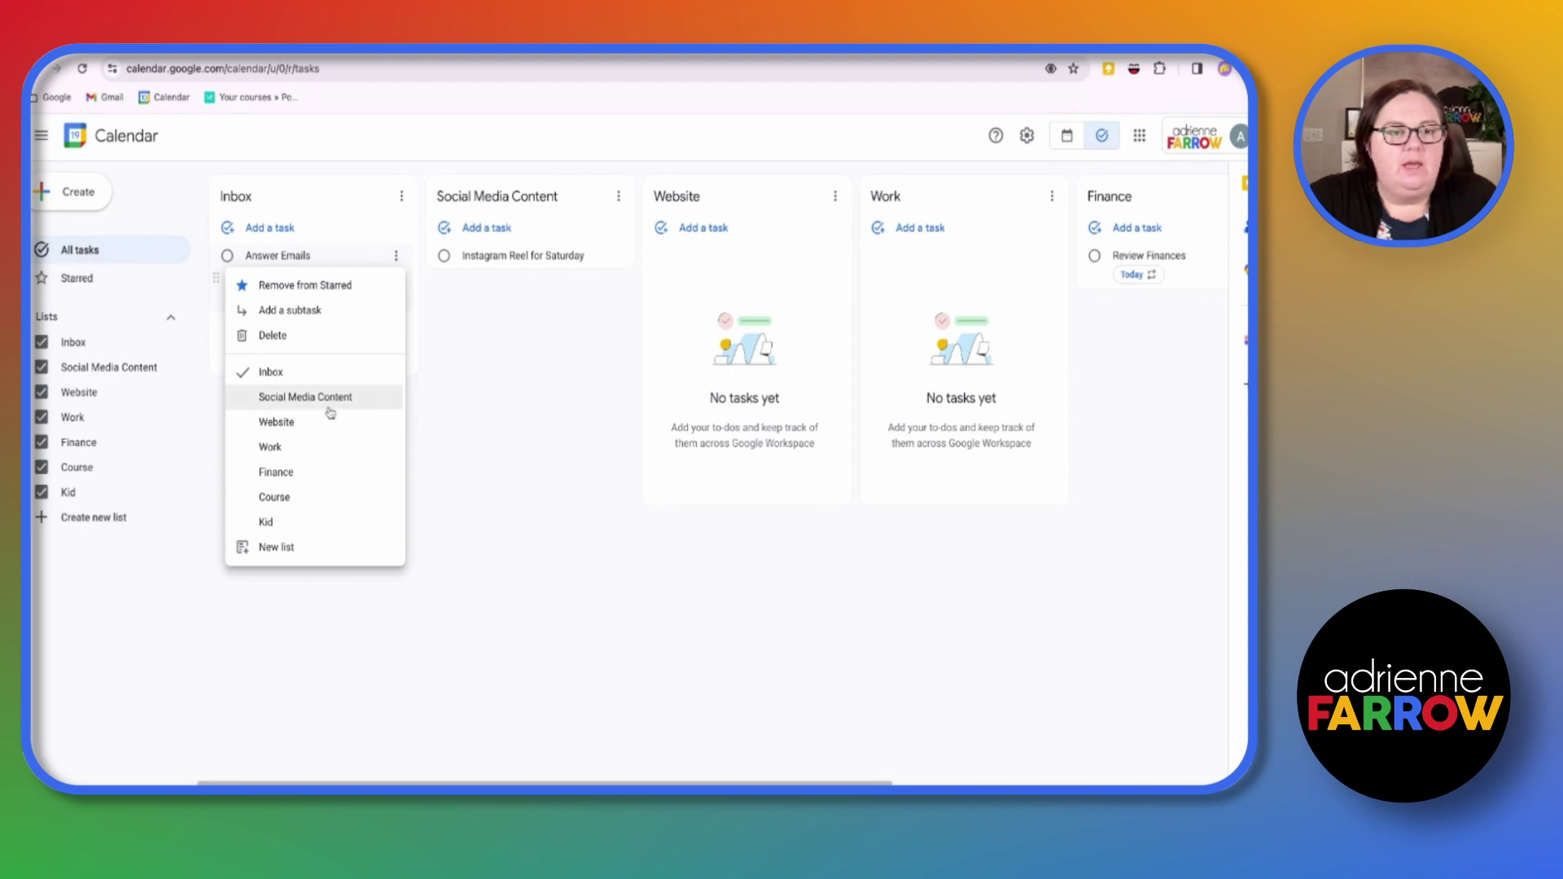
left_click(271, 448)
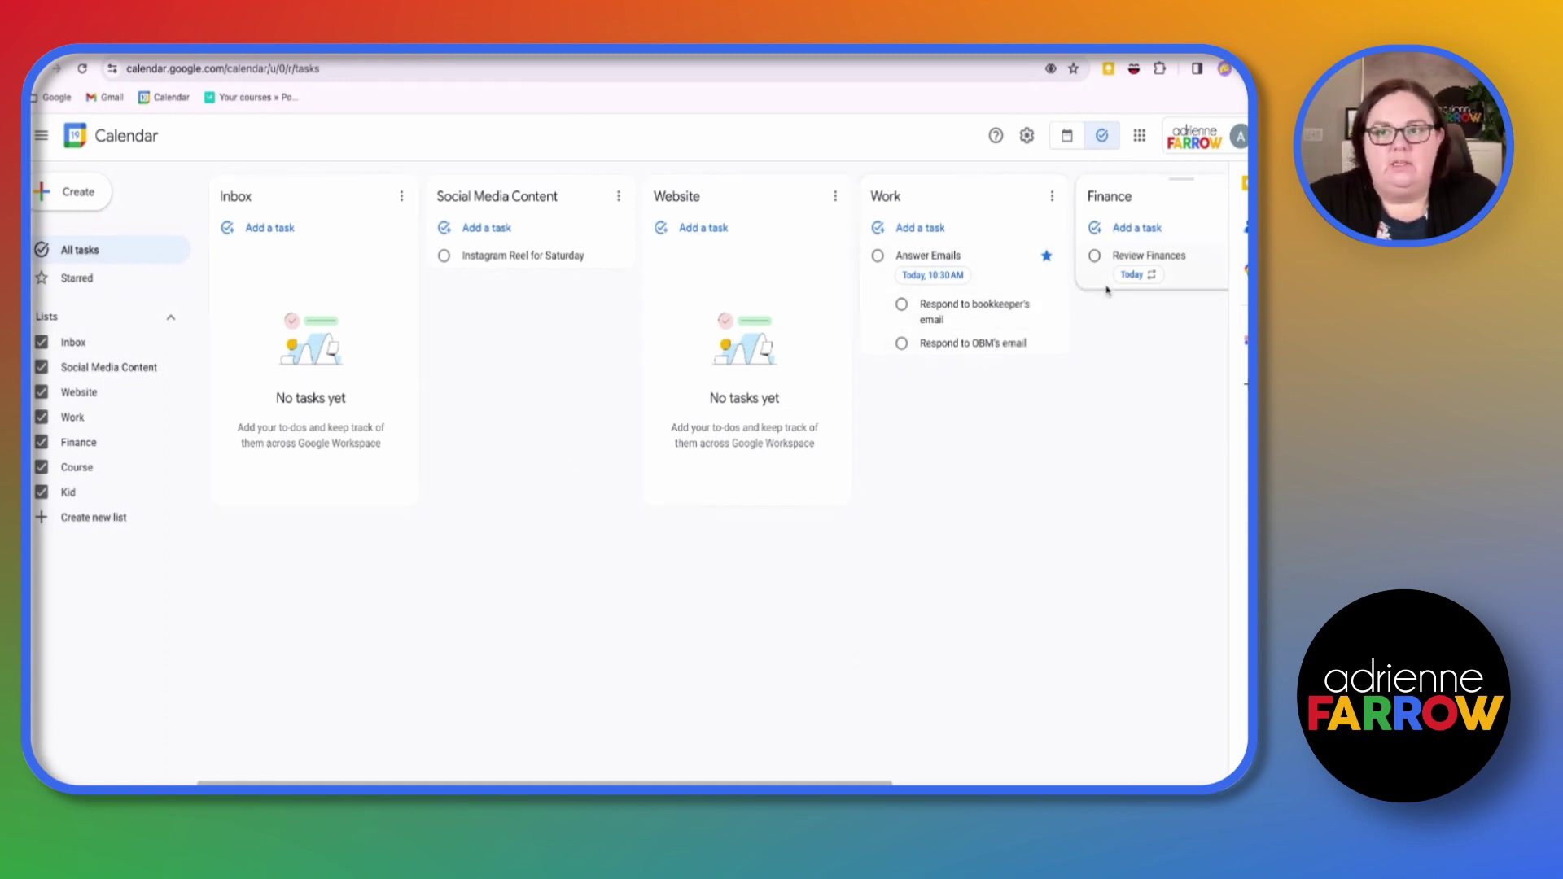
Step: Return to the calendar week view, with both tasks shown on Friday, January 19
scroll(906, 285, "right", 1)
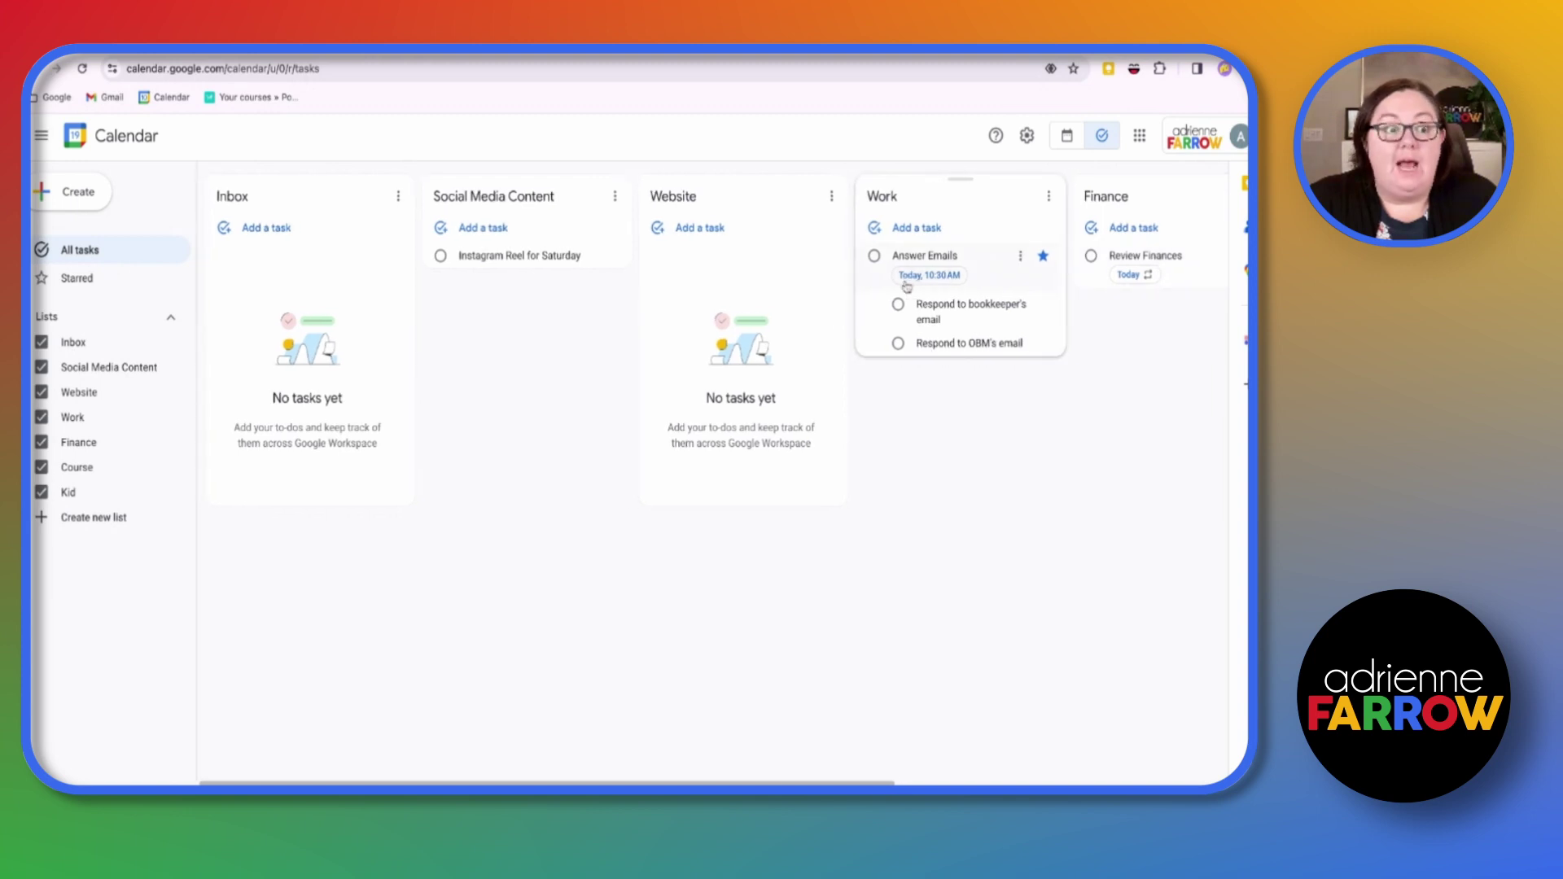
scroll(907, 285, "right", 3)
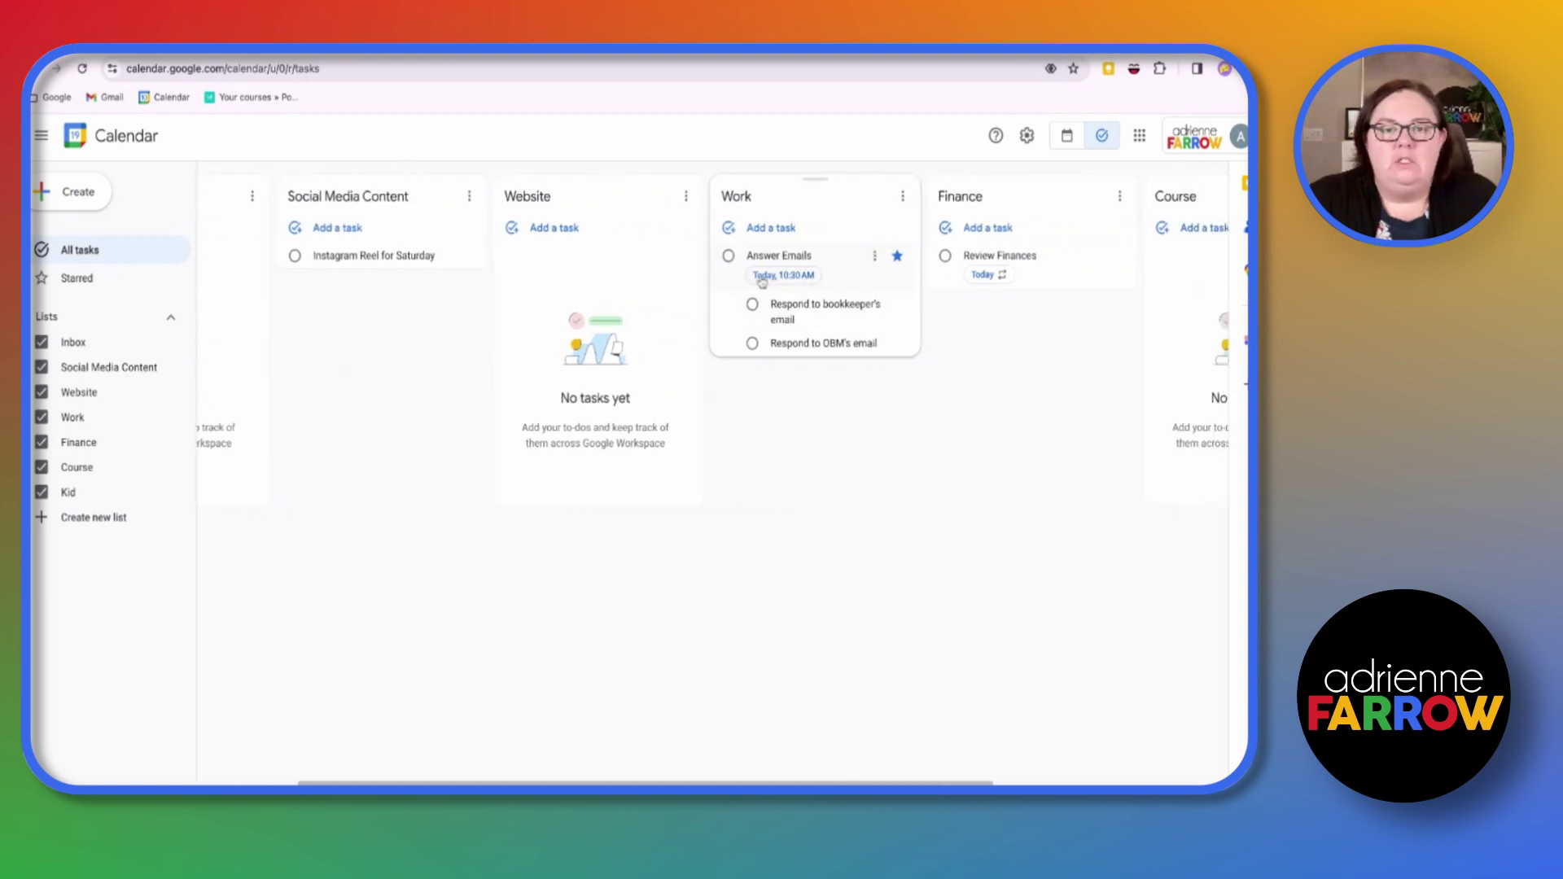
scroll(781, 281, "right", 1)
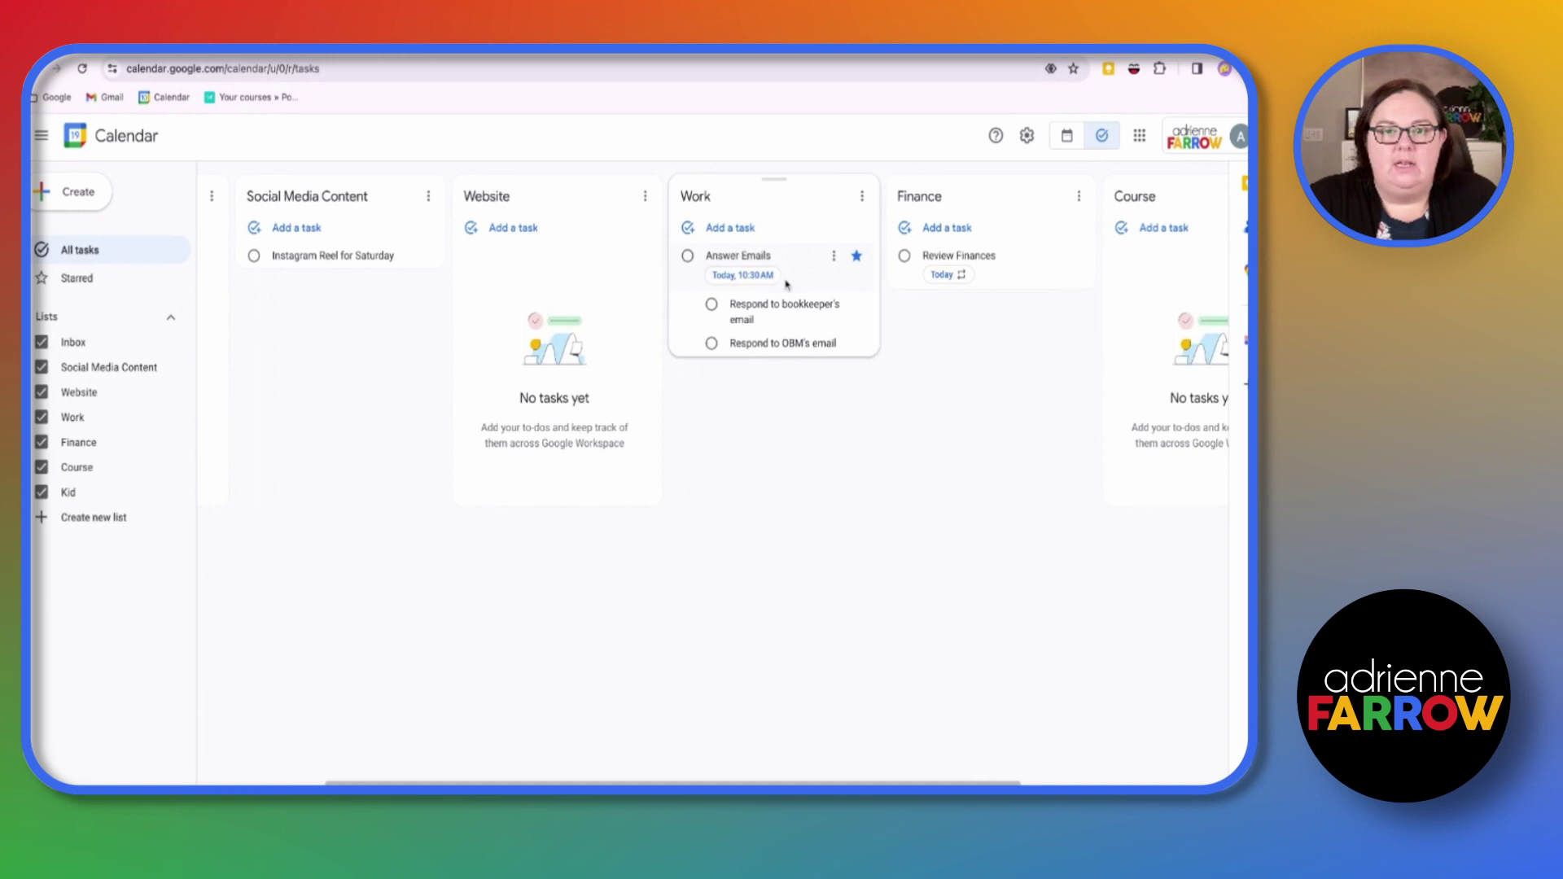
scroll(924, 271, "right", 7)
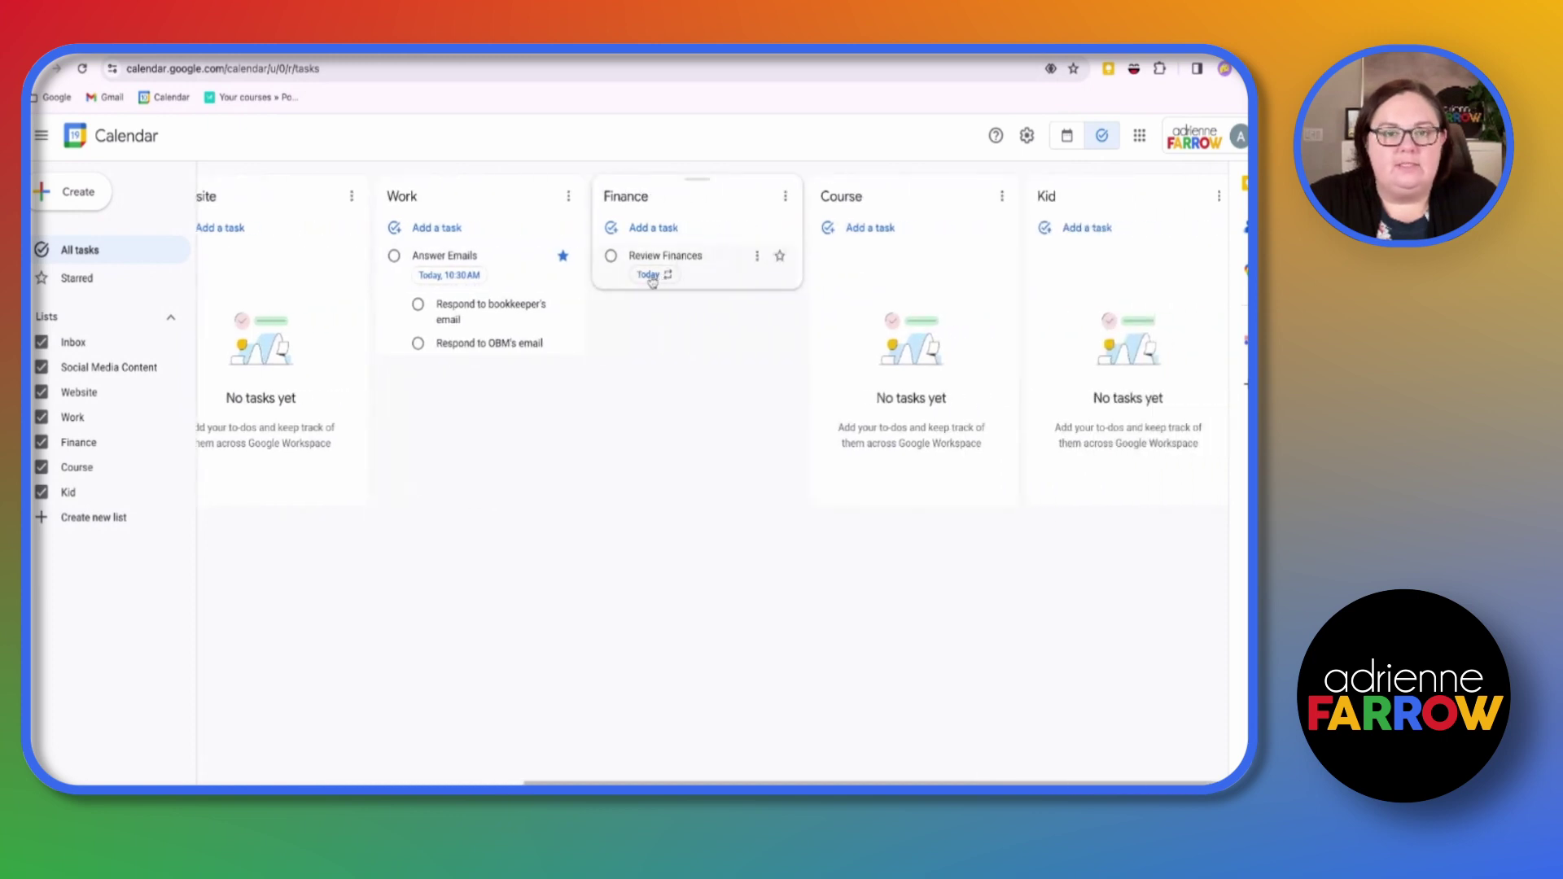
scroll(672, 275, "right", 1)
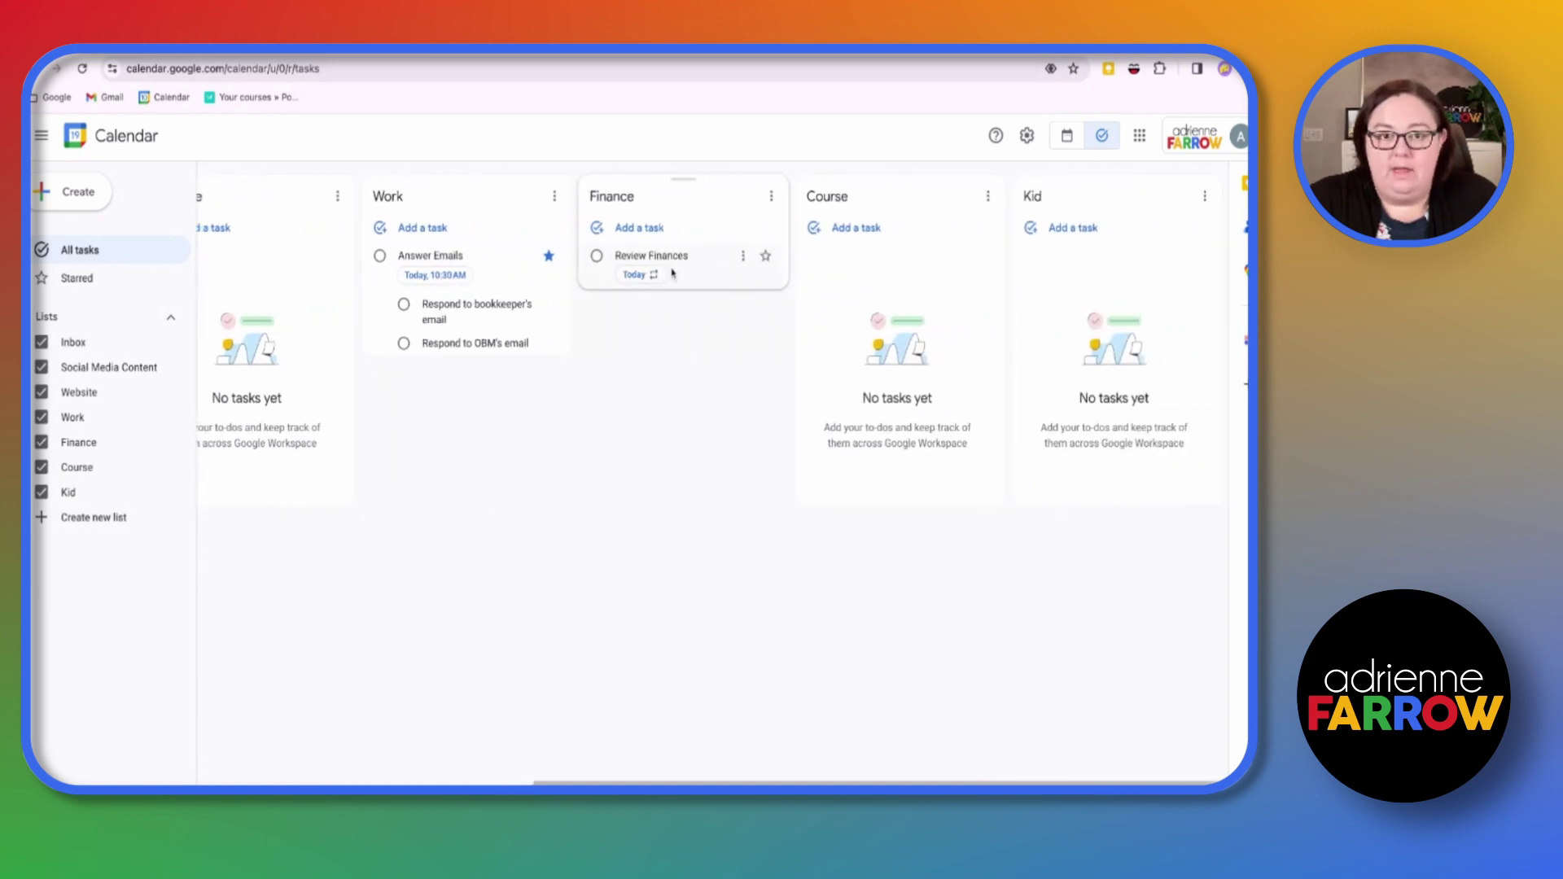
scroll(672, 274, "left", 12)
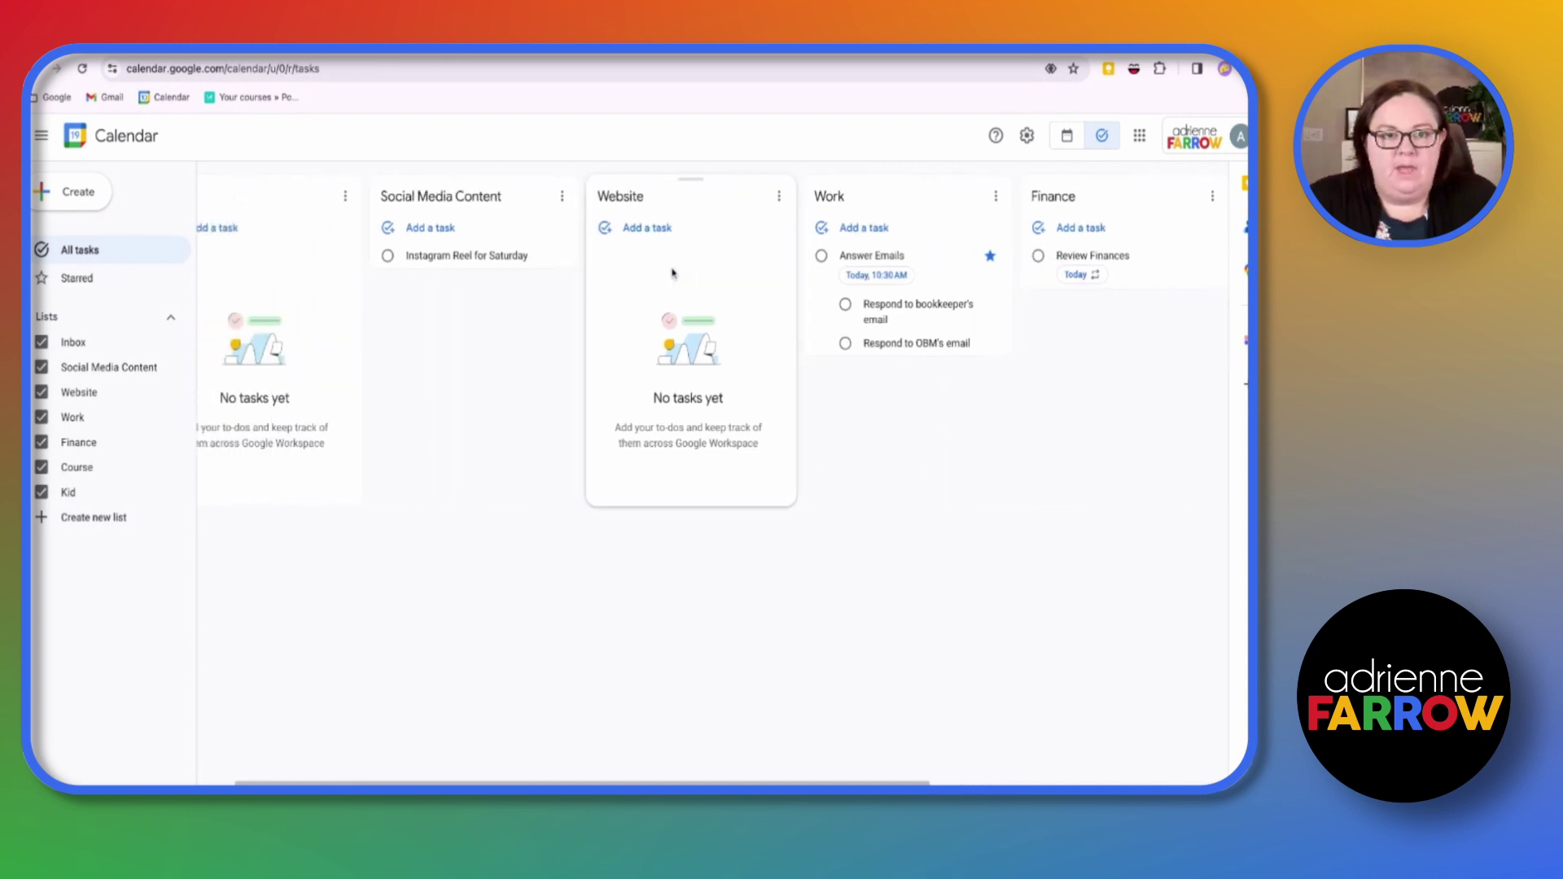
left_click(1066, 139)
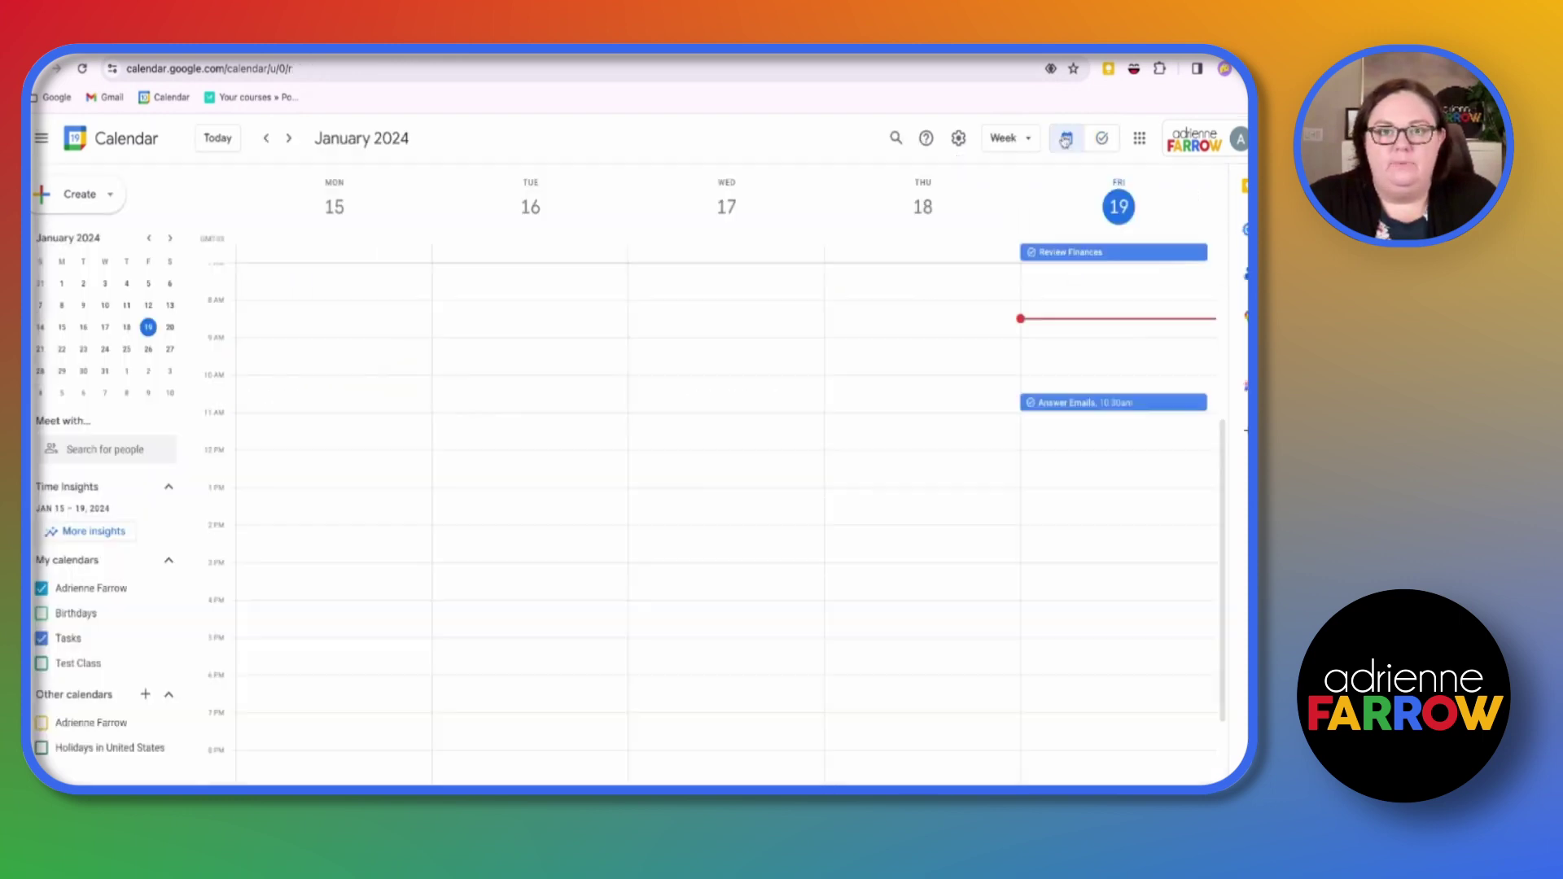
Step: Mark the Review Finances task on Friday as completed, leaving Answer Emails open
left_click(1087, 254)
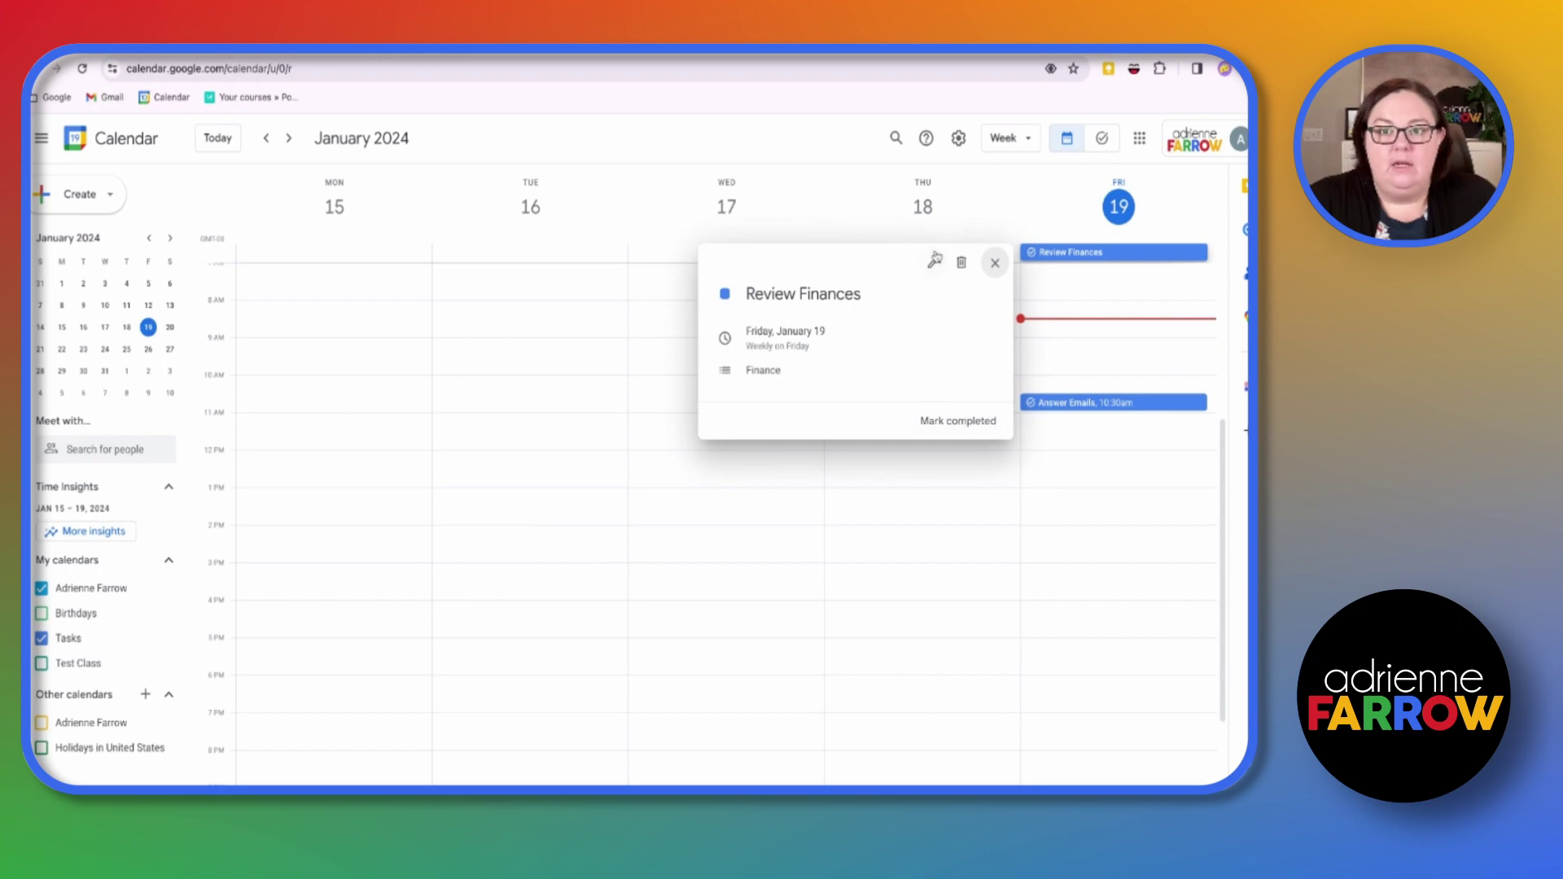
left_click(934, 259)
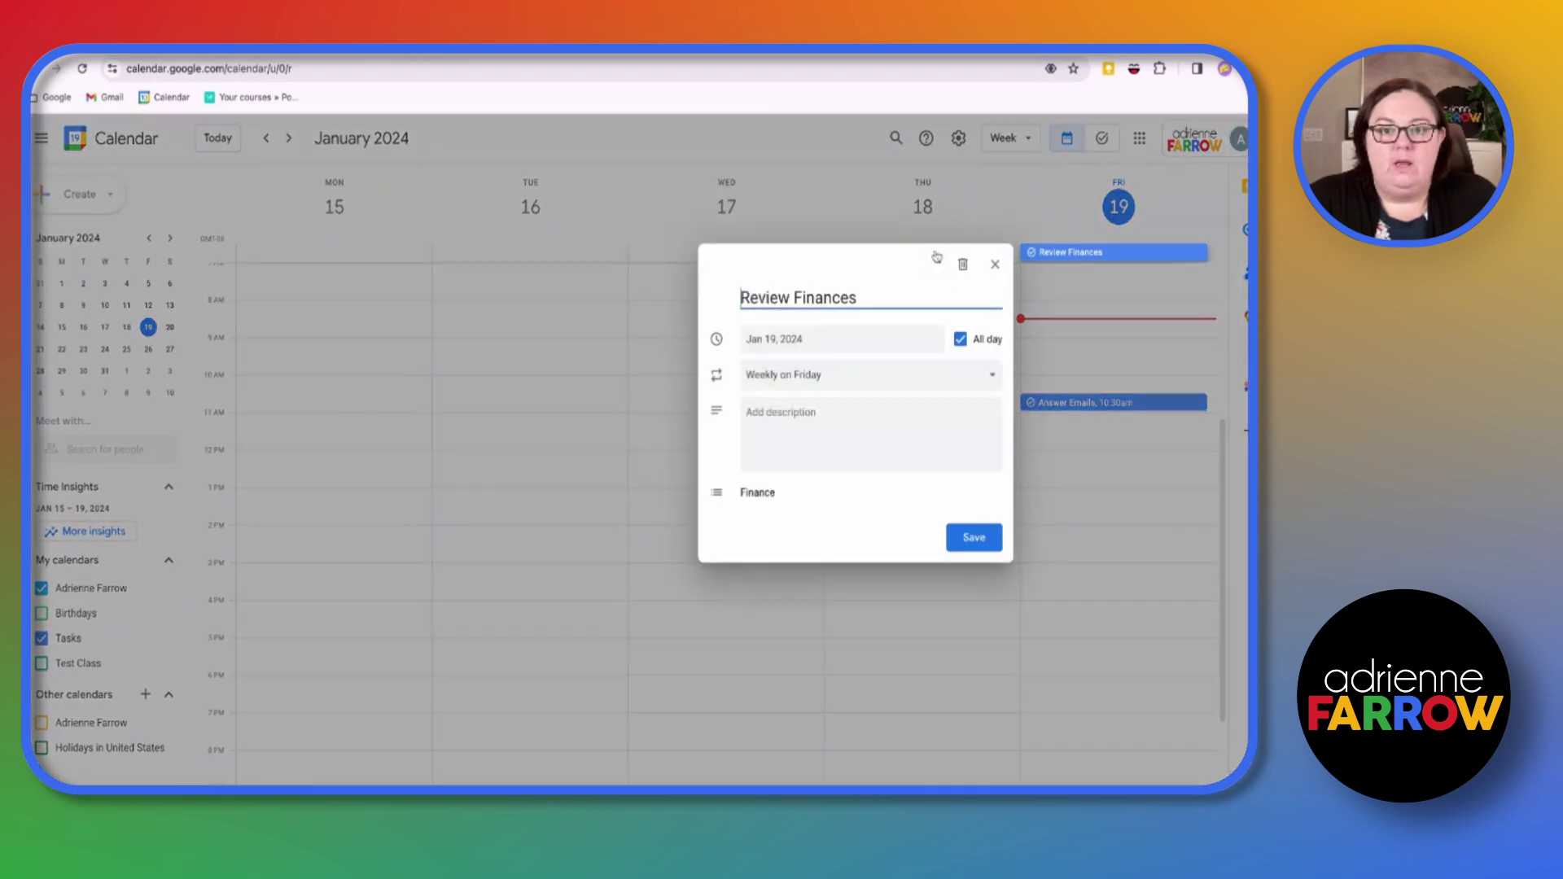
left_click(995, 265)
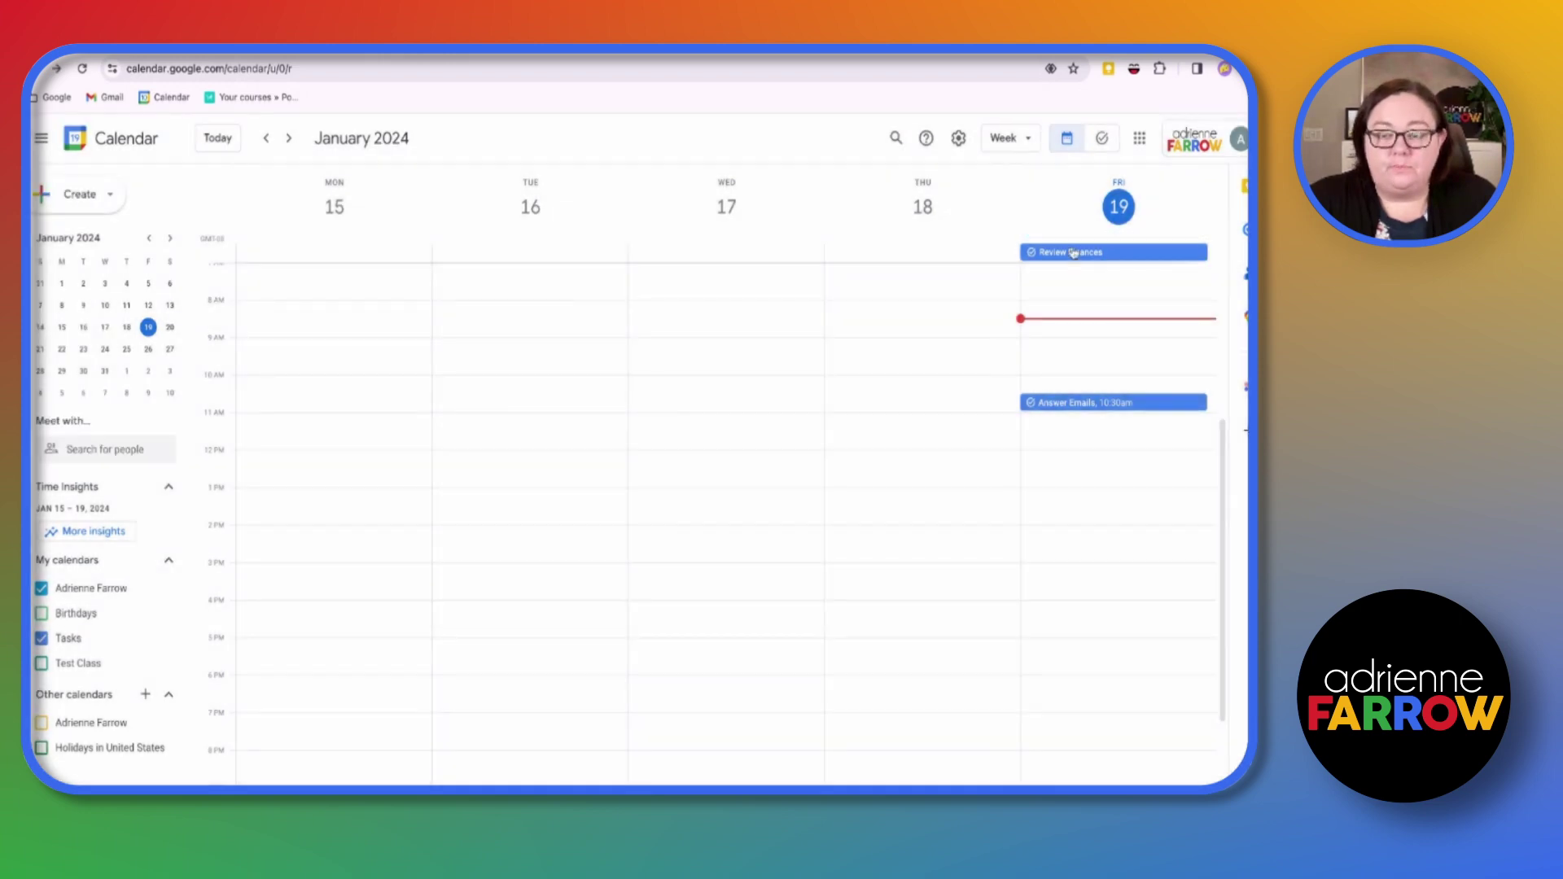
left_click(1074, 253)
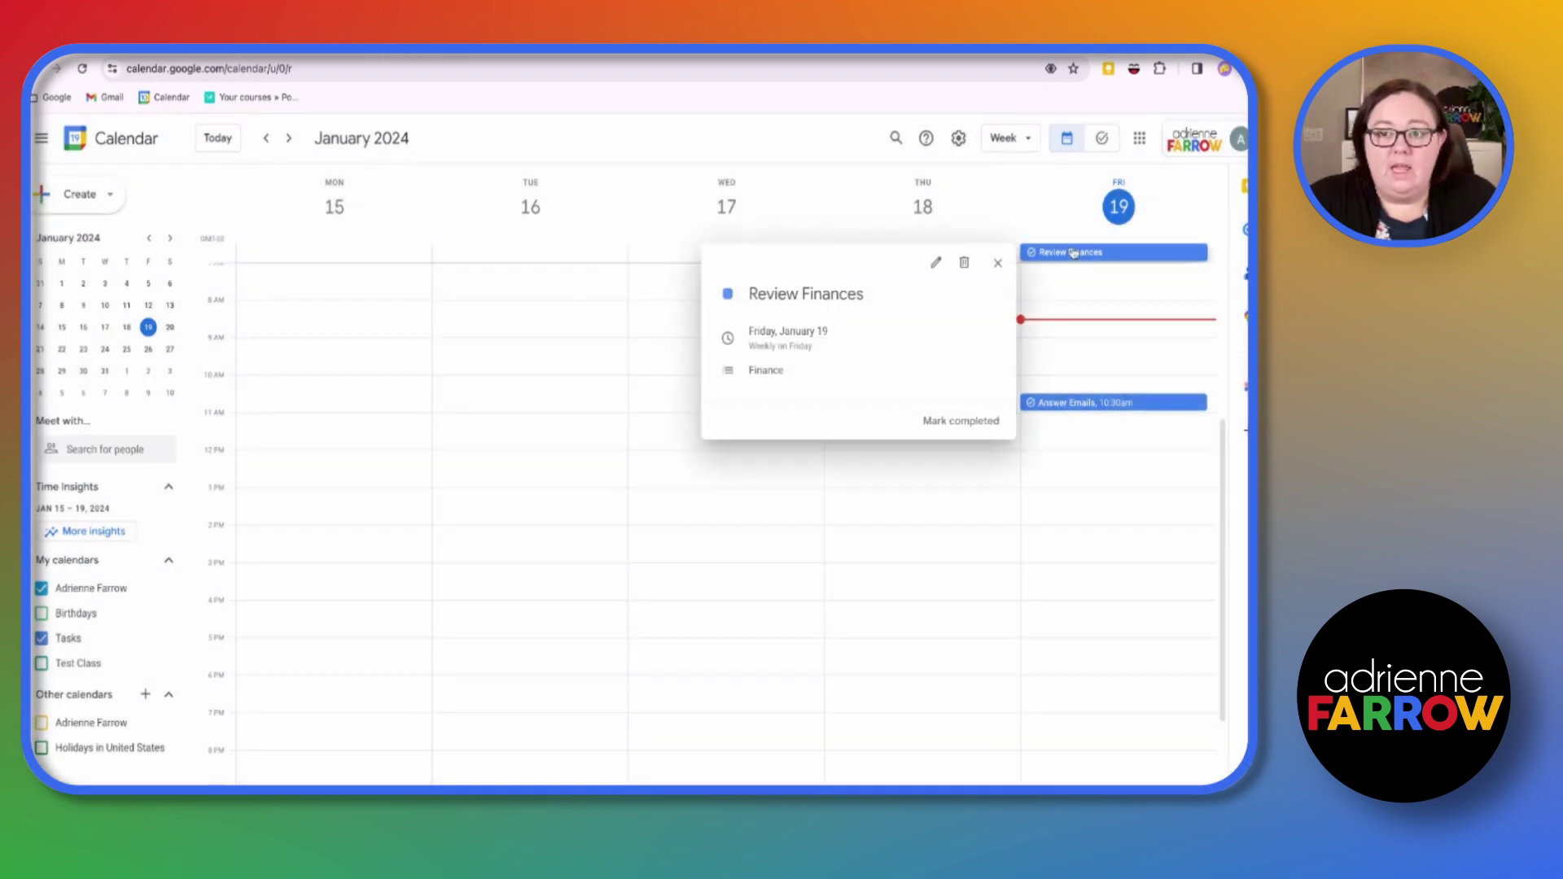
left_click(932, 423)
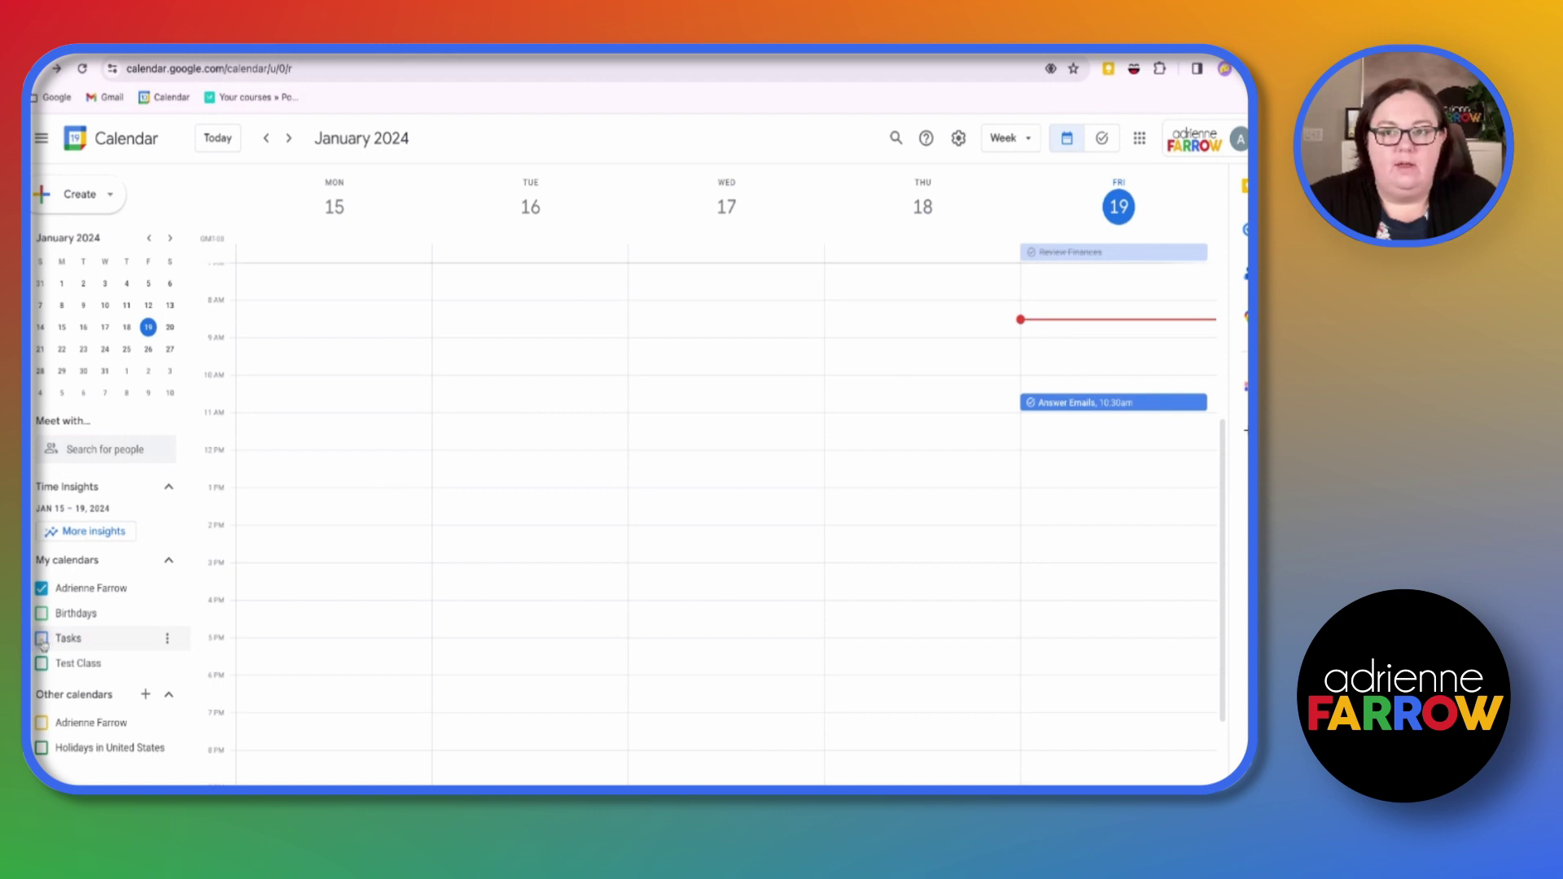
Step: Show tasks on the calendar again and give the Tasks calendar a purple color
left_click(883, 458)
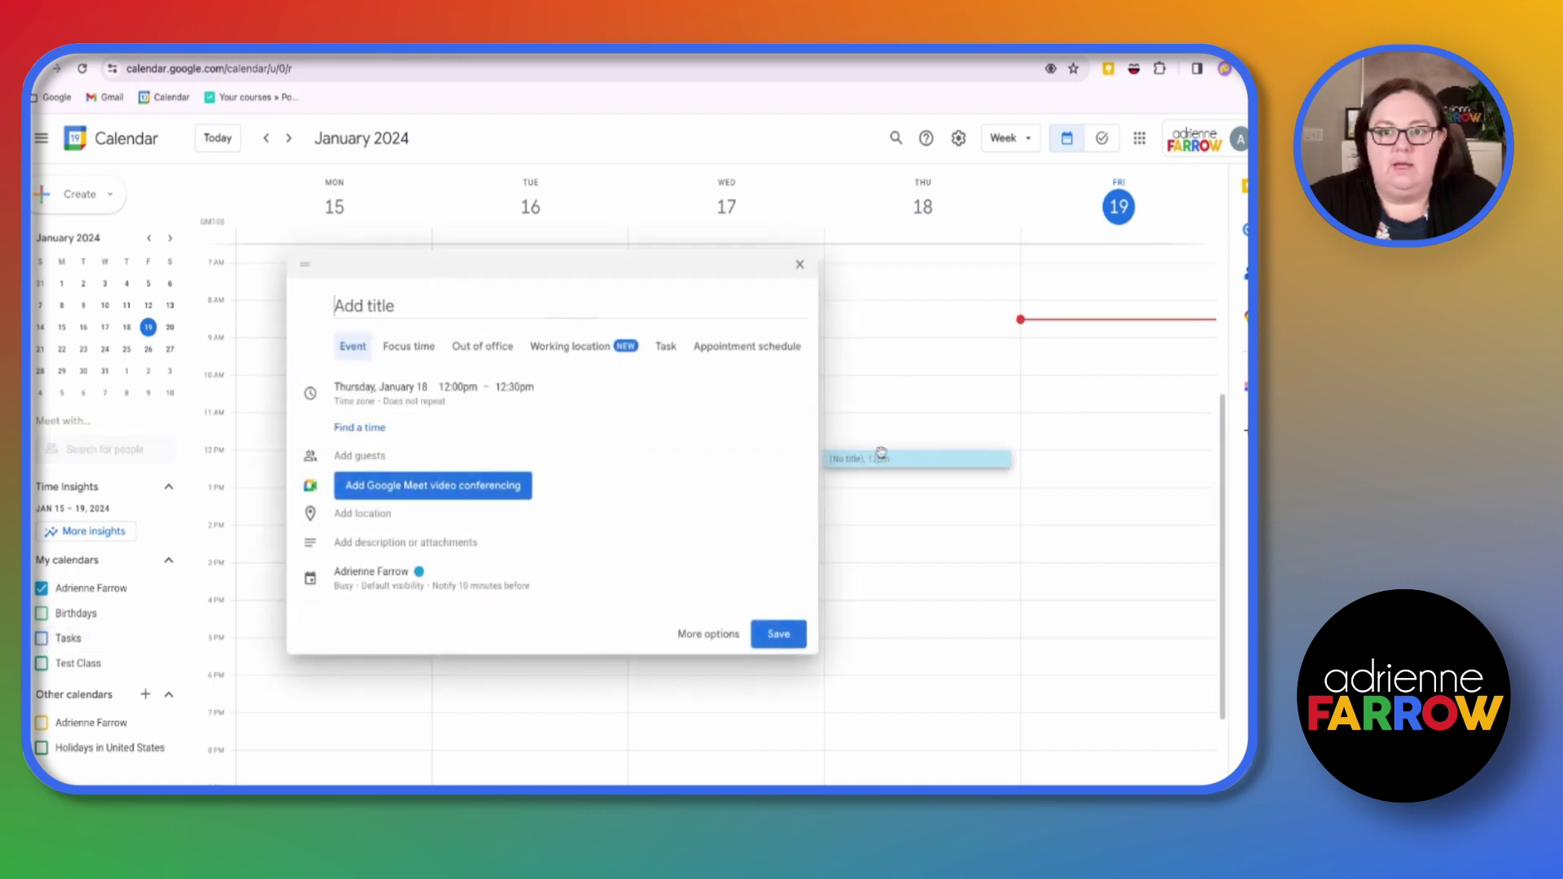
left_click(800, 265)
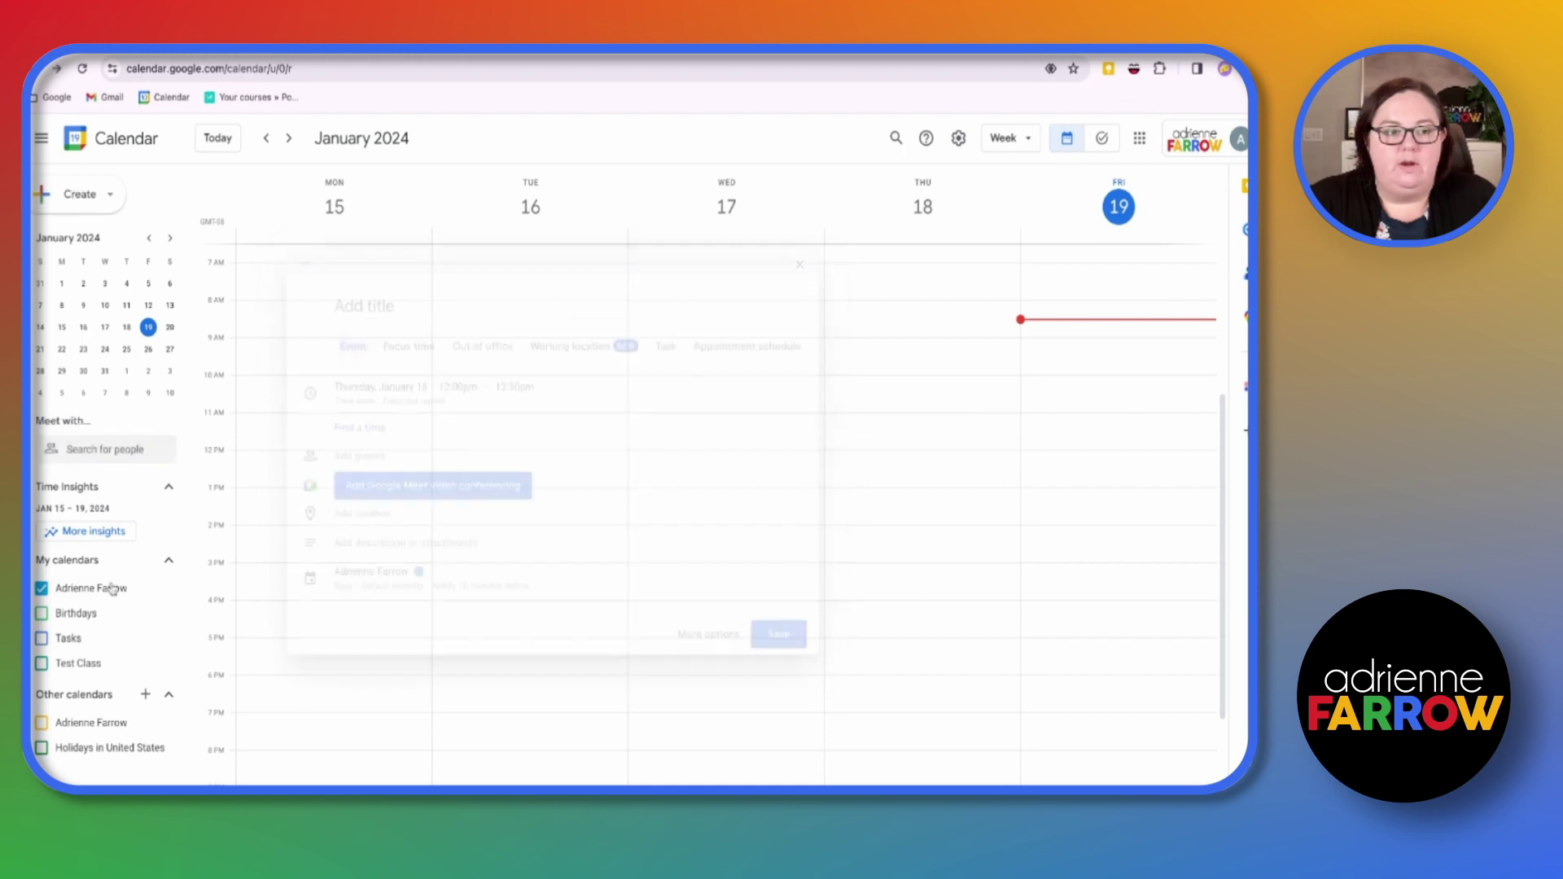
left_click(40, 640)
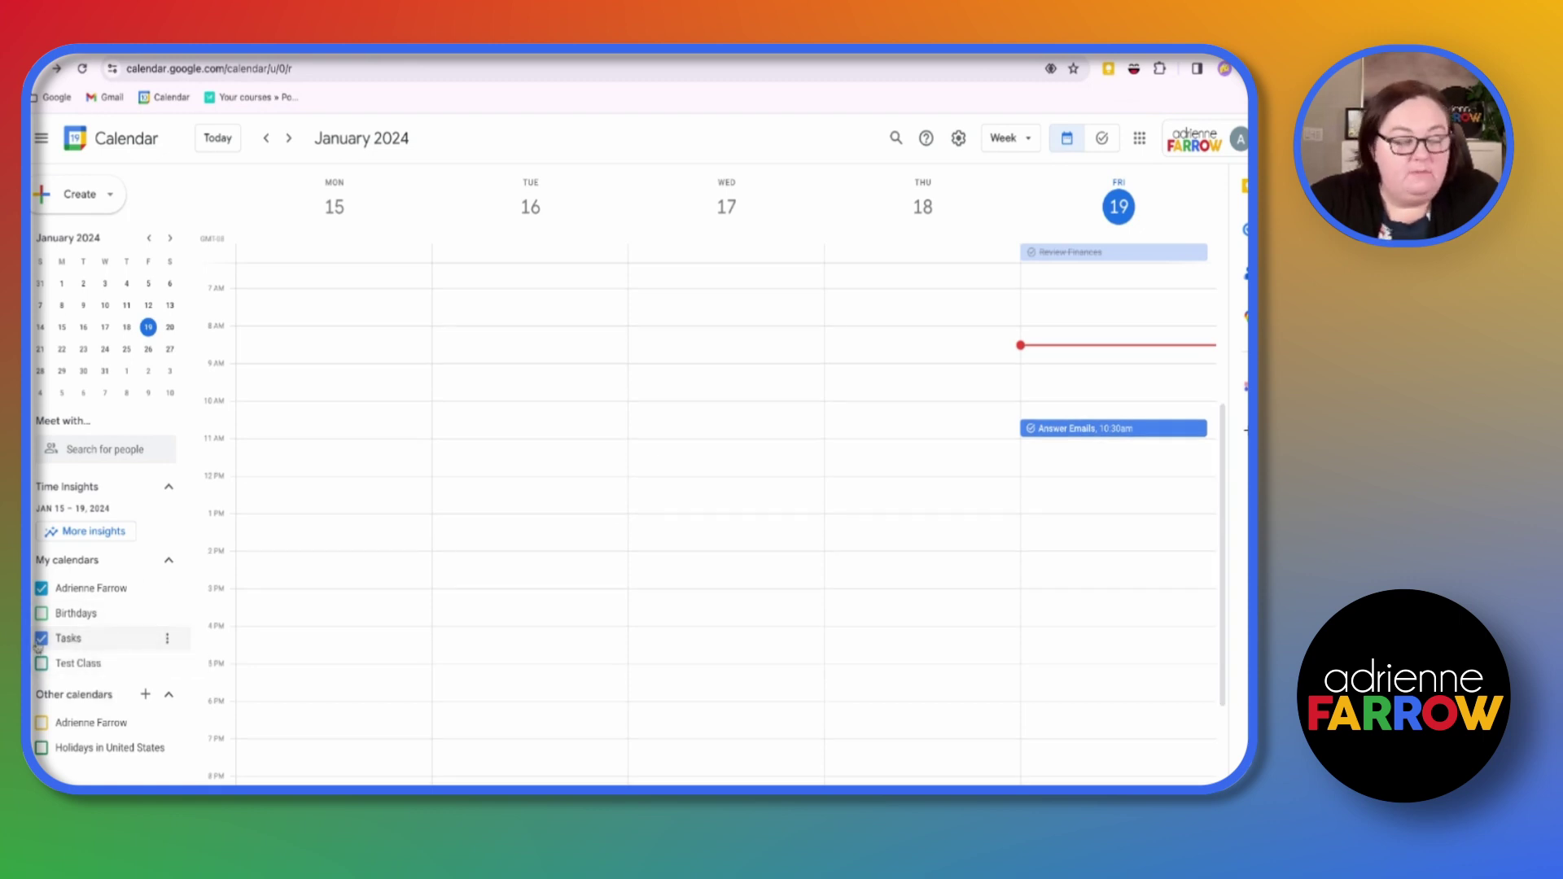
left_click(167, 640)
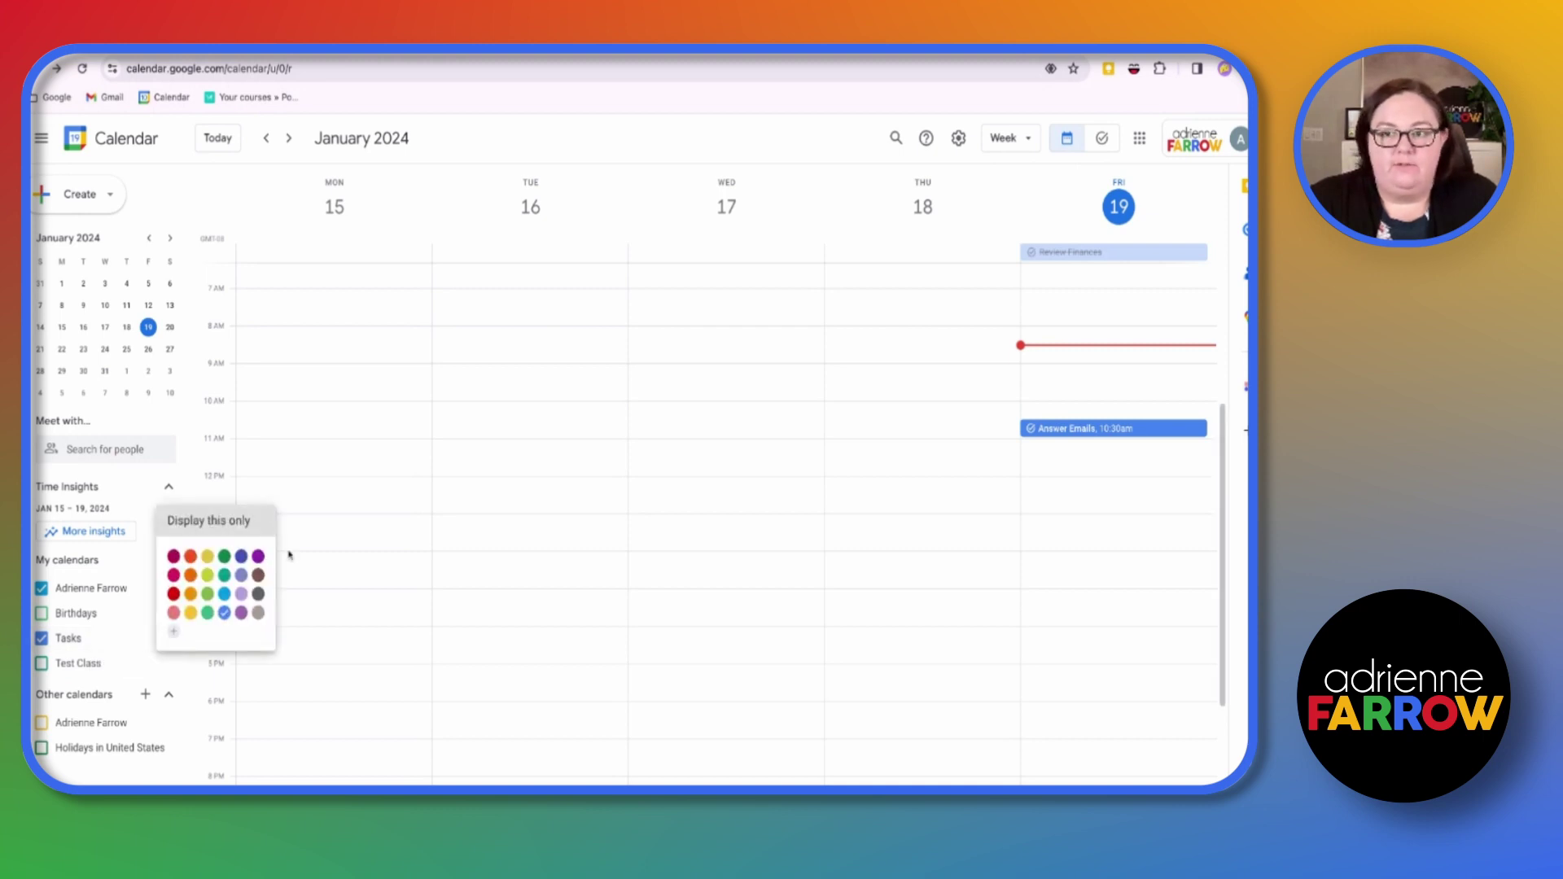
left_click(258, 557)
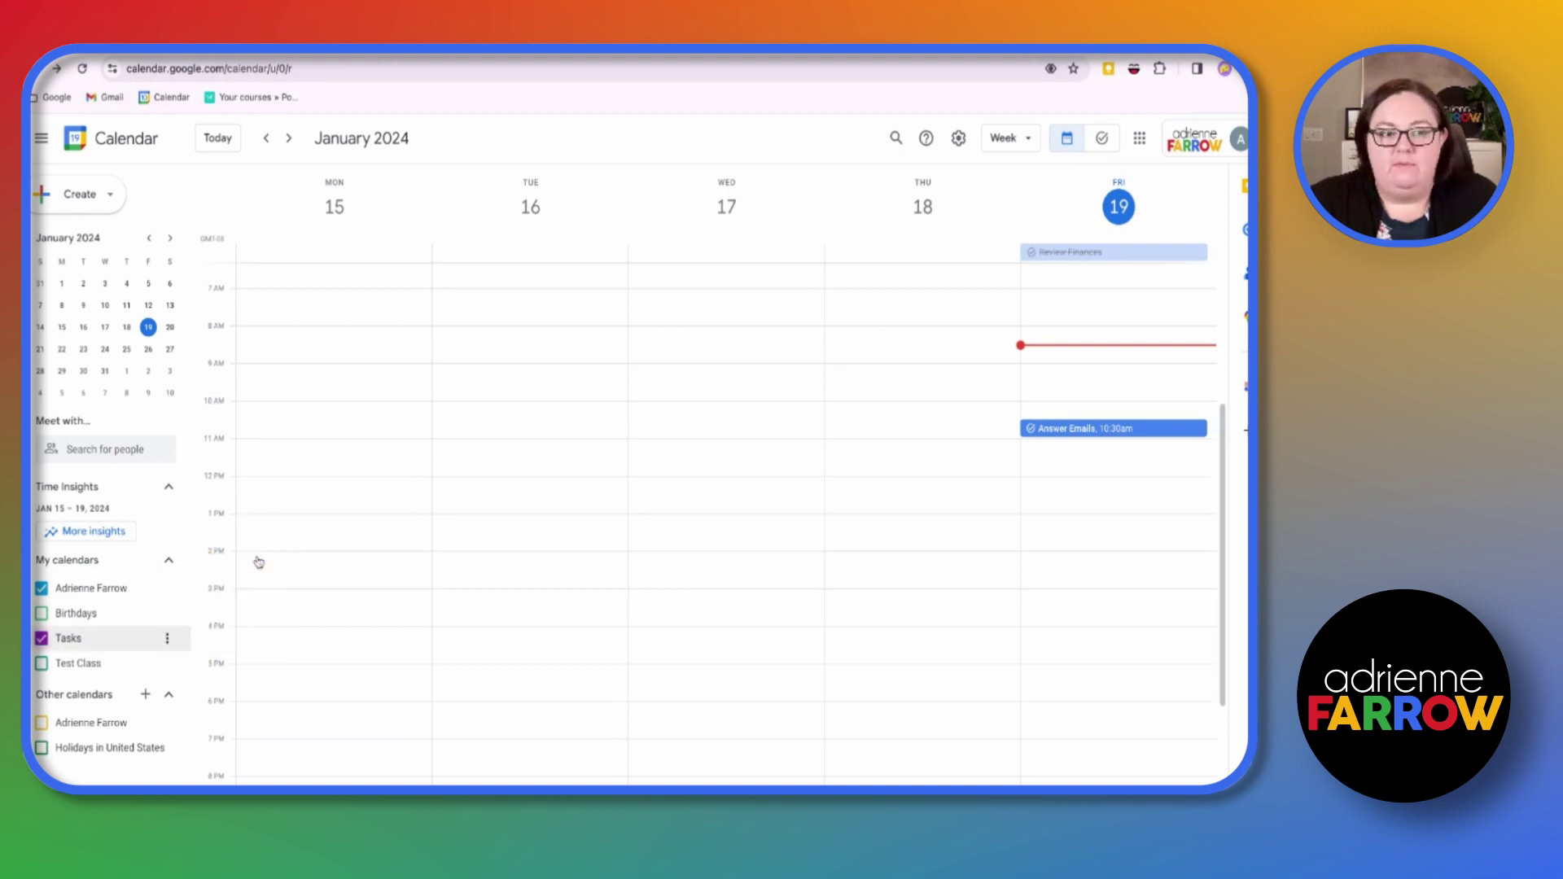
Step: Discard the stray untitled Tuesday event and bring up the settings menu
left_click(587, 561)
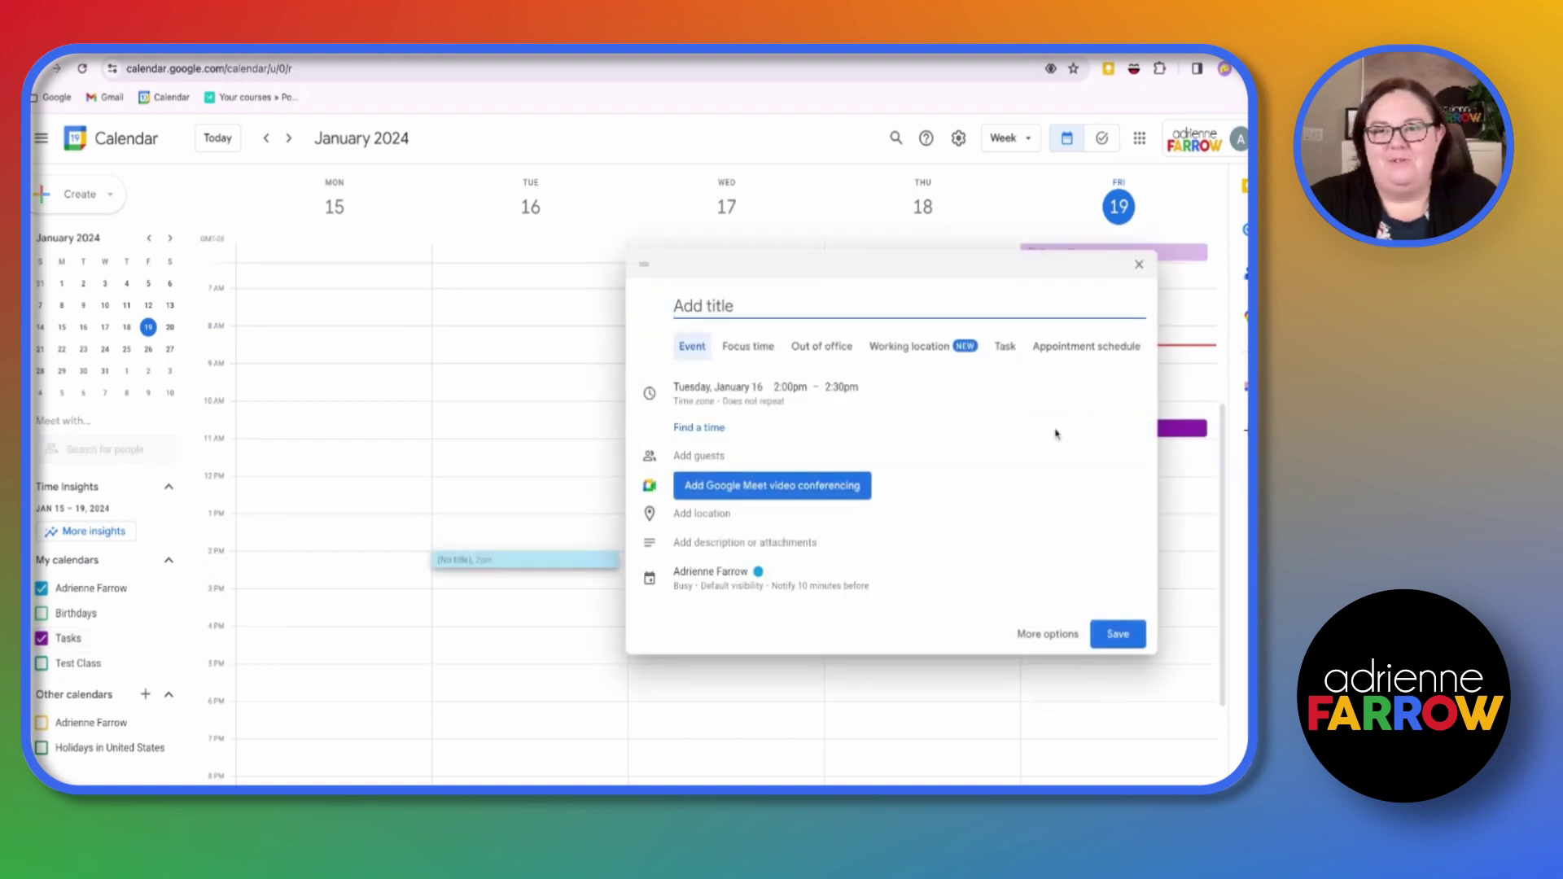
left_click(1141, 263)
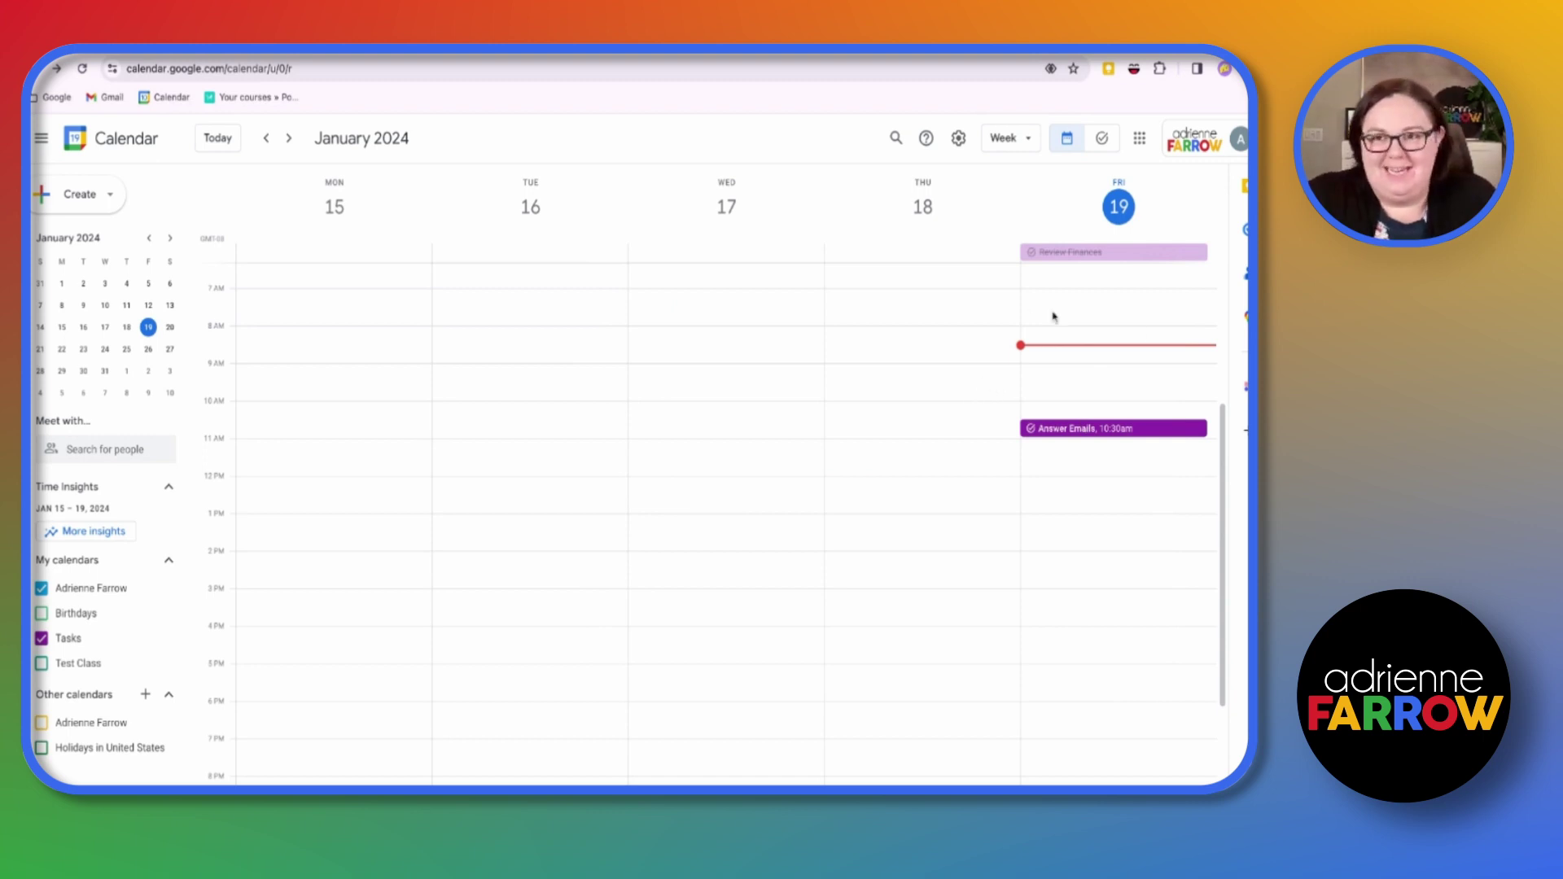
left_click(961, 140)
Step: Uncheck Show completed tasks in Settings, then go back to the week view
left_click(959, 171)
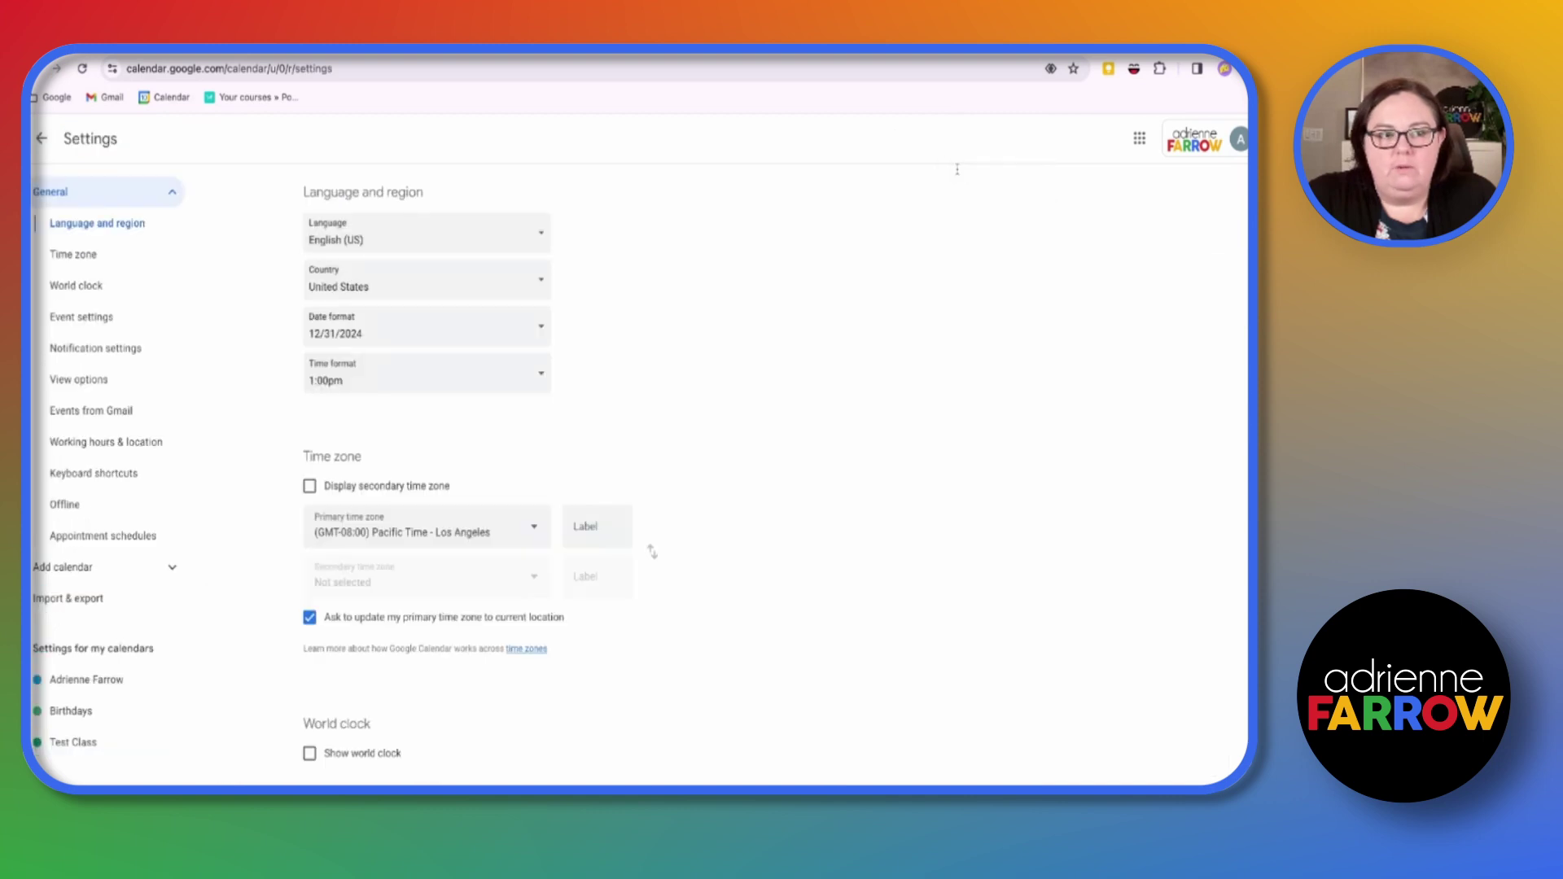
scroll(153, 675, "down", 2)
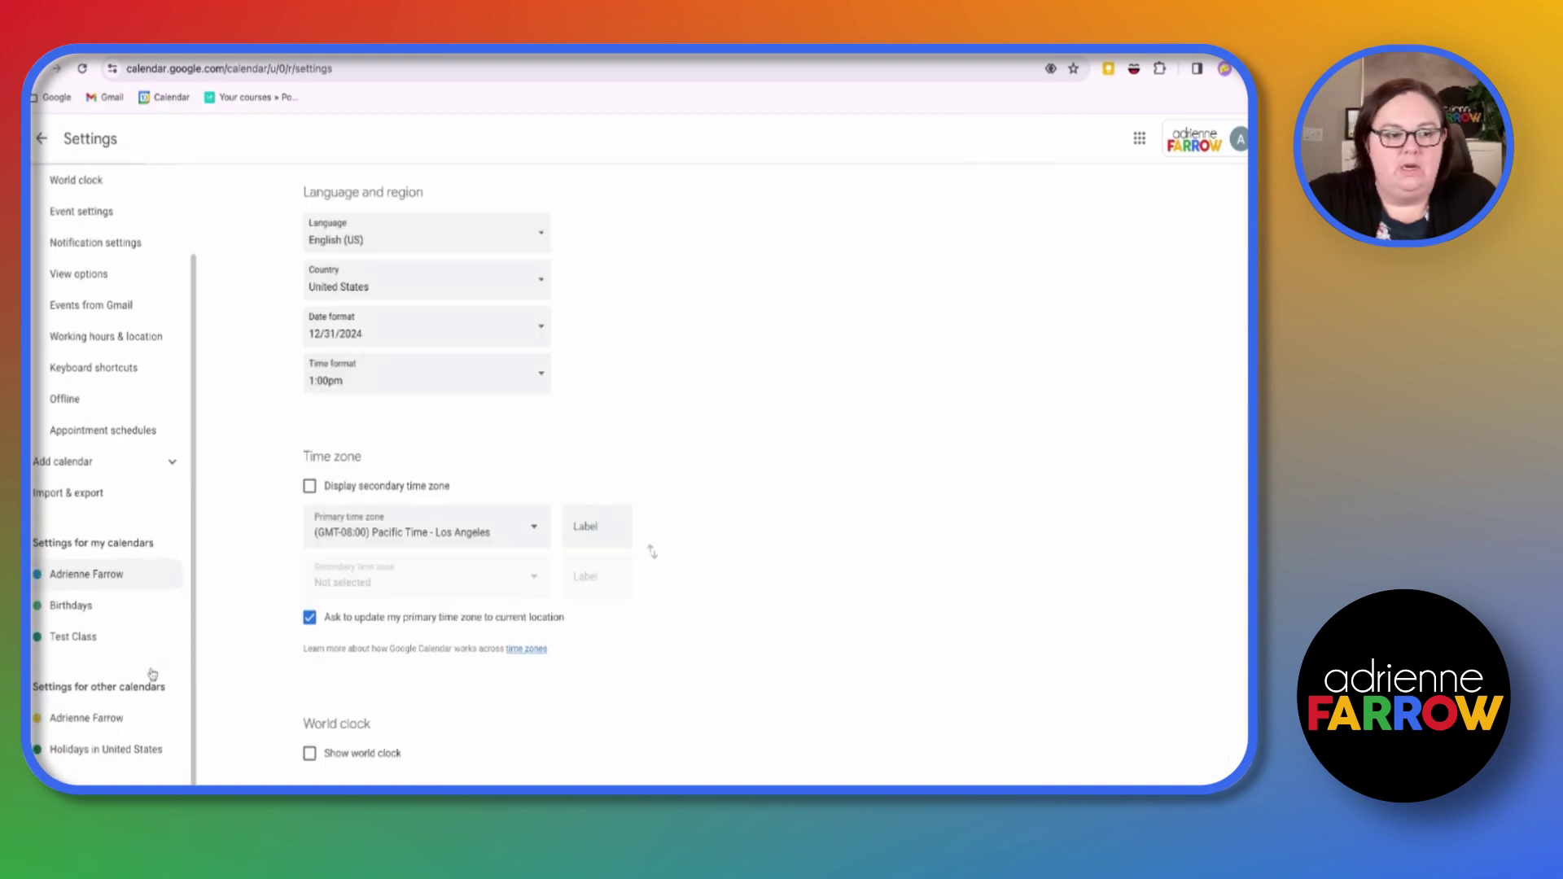
scroll(152, 675, "up", 2)
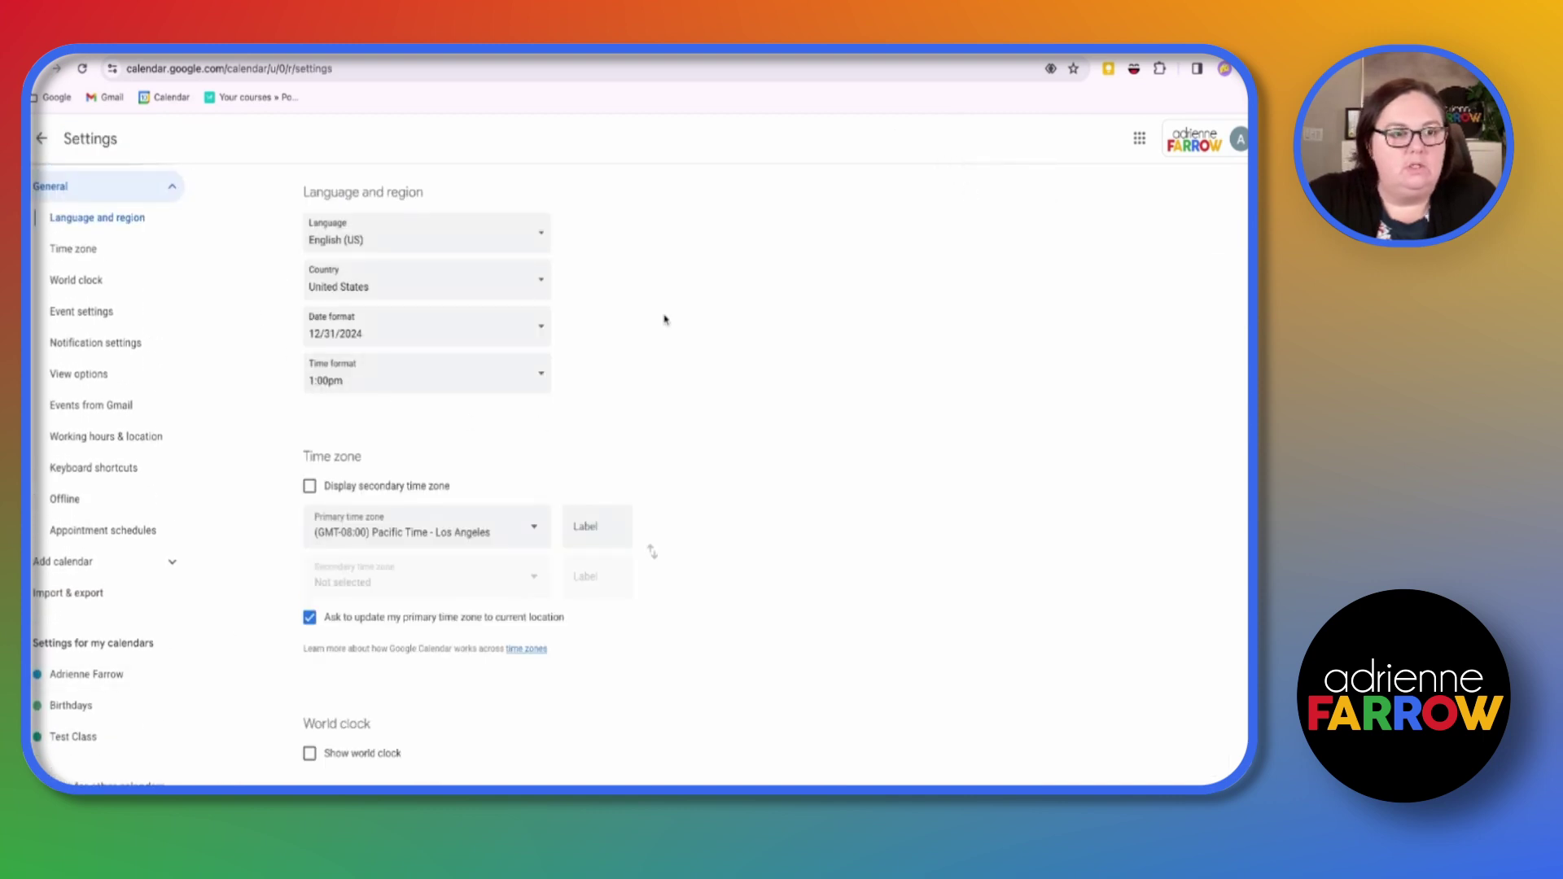
scroll(664, 319, "up", 1)
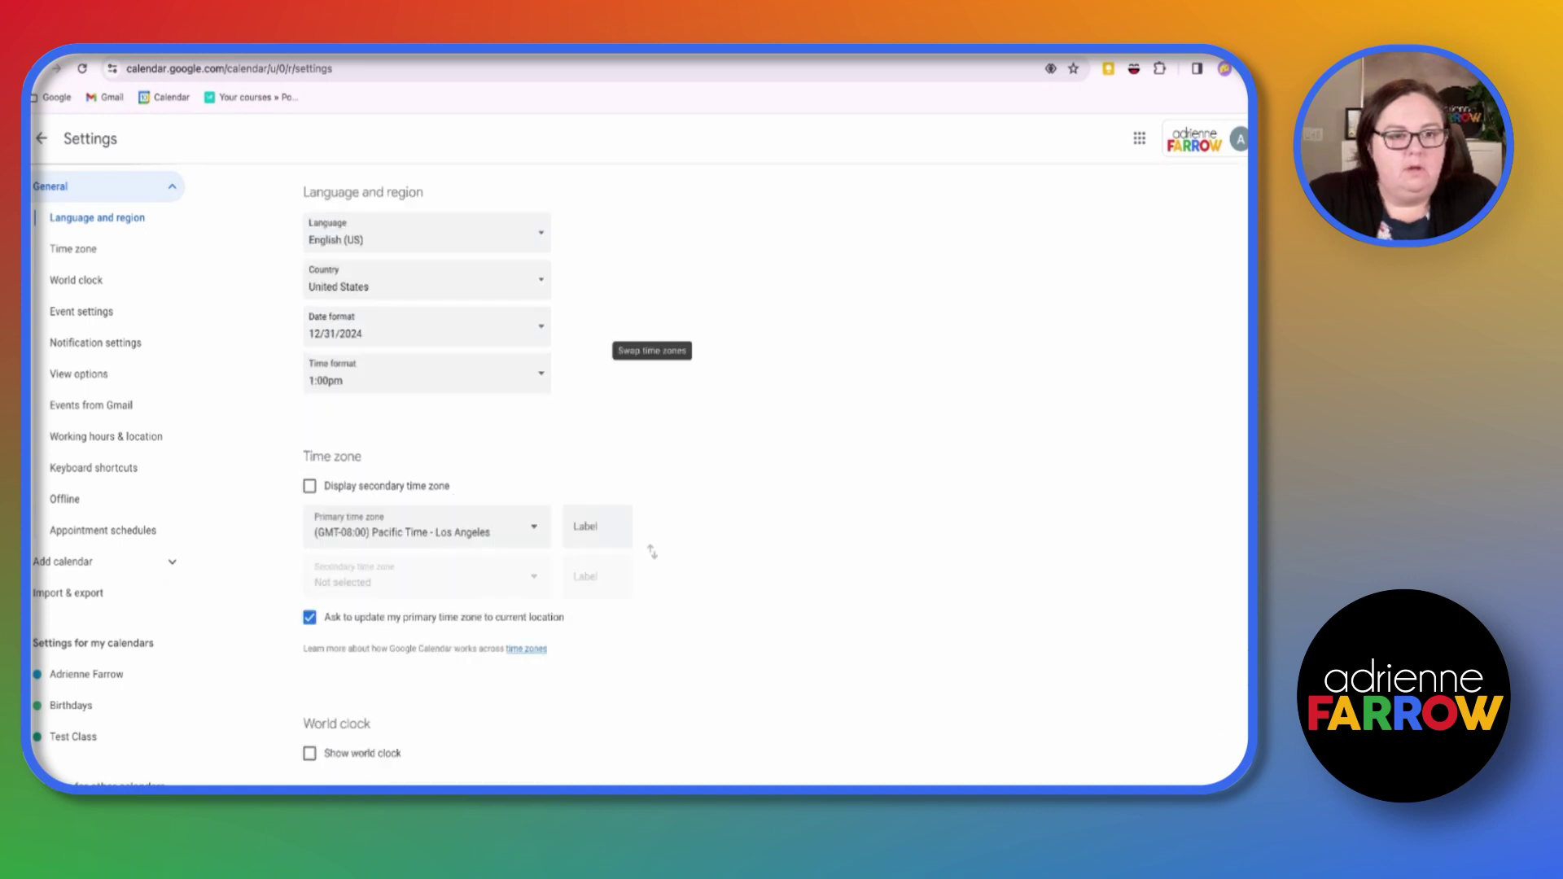
scroll(651, 552, "down", 7)
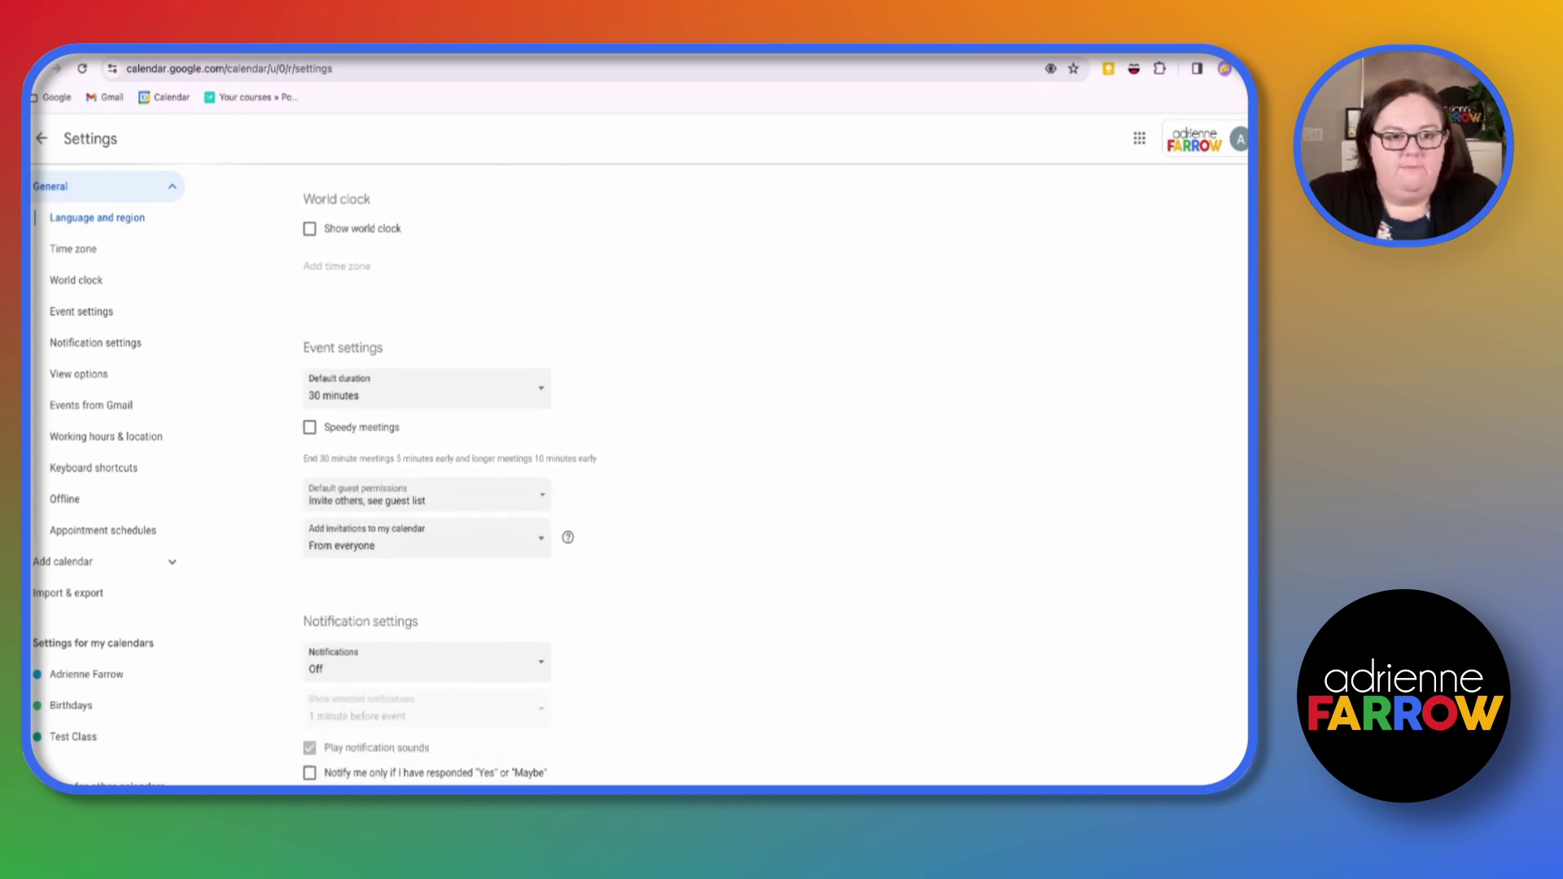
scroll(651, 552, "down", 4)
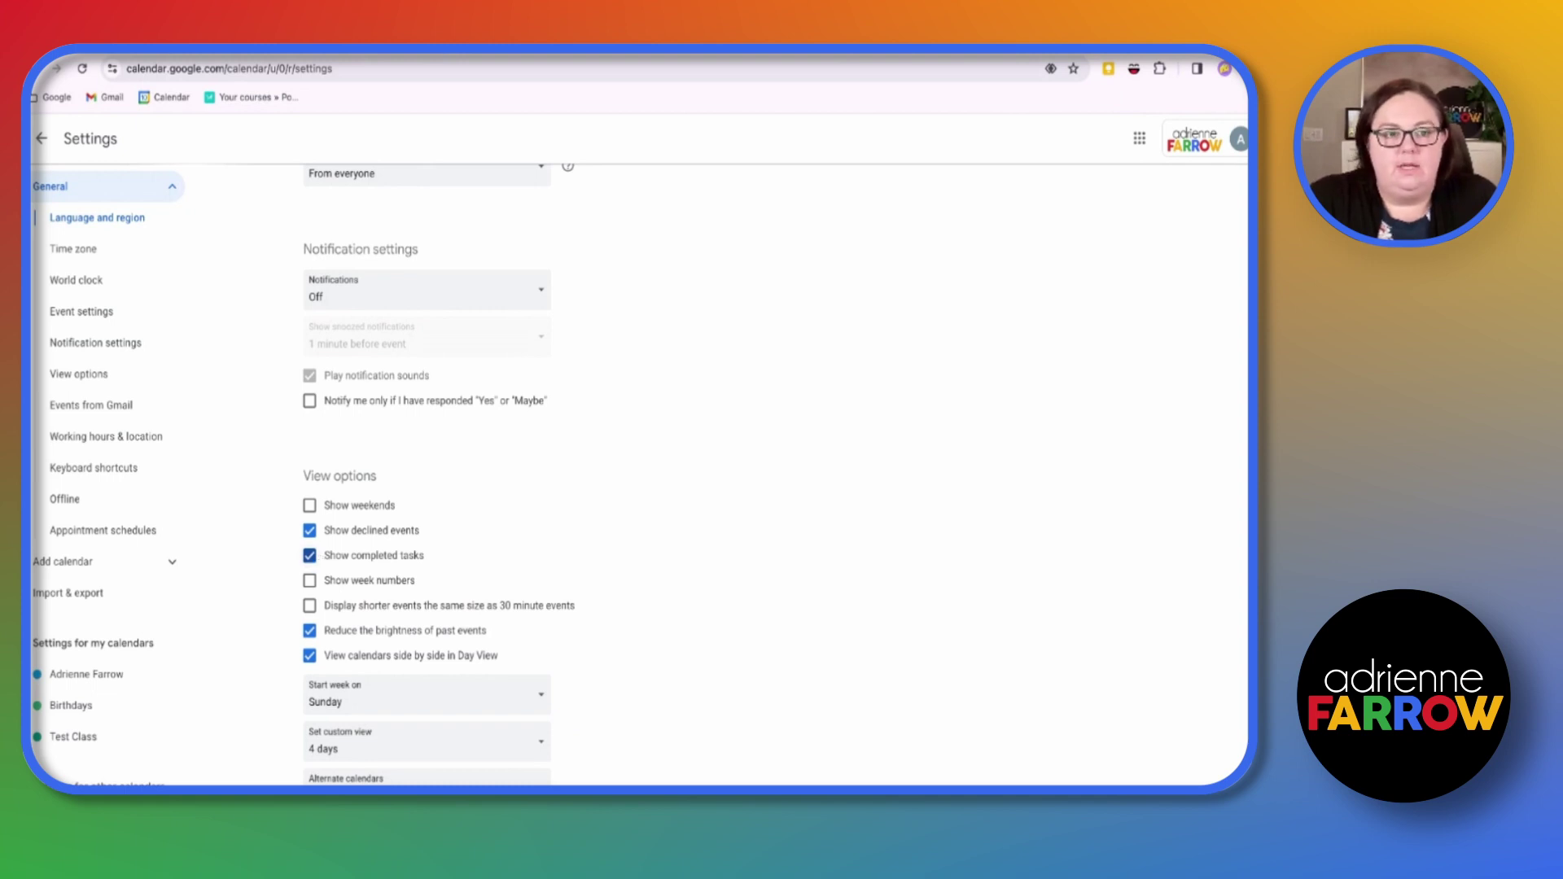
left_click(309, 556)
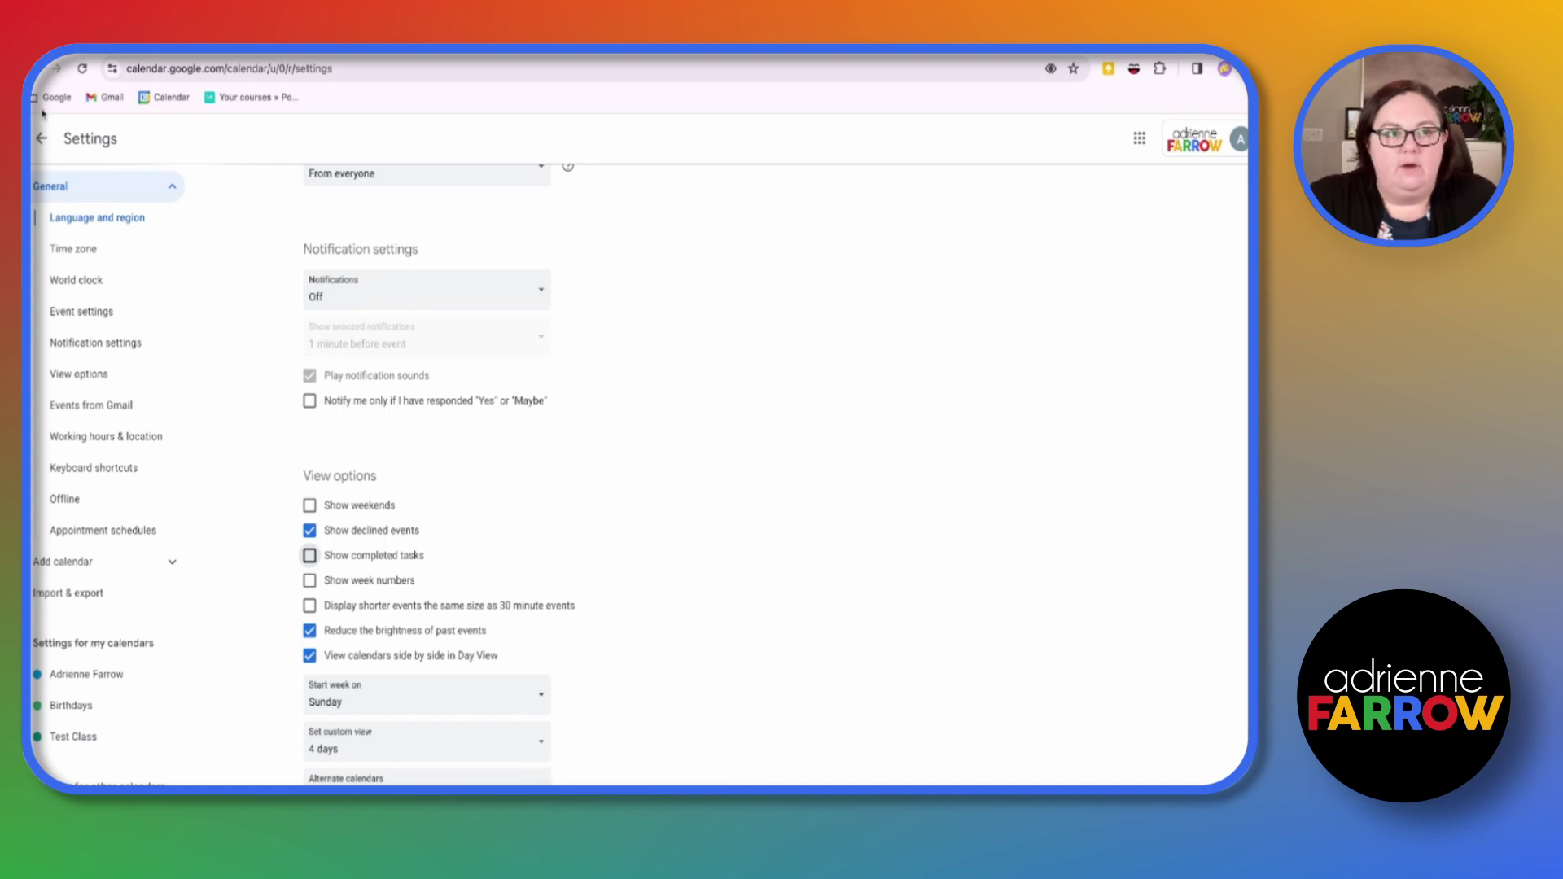
left_click(42, 138)
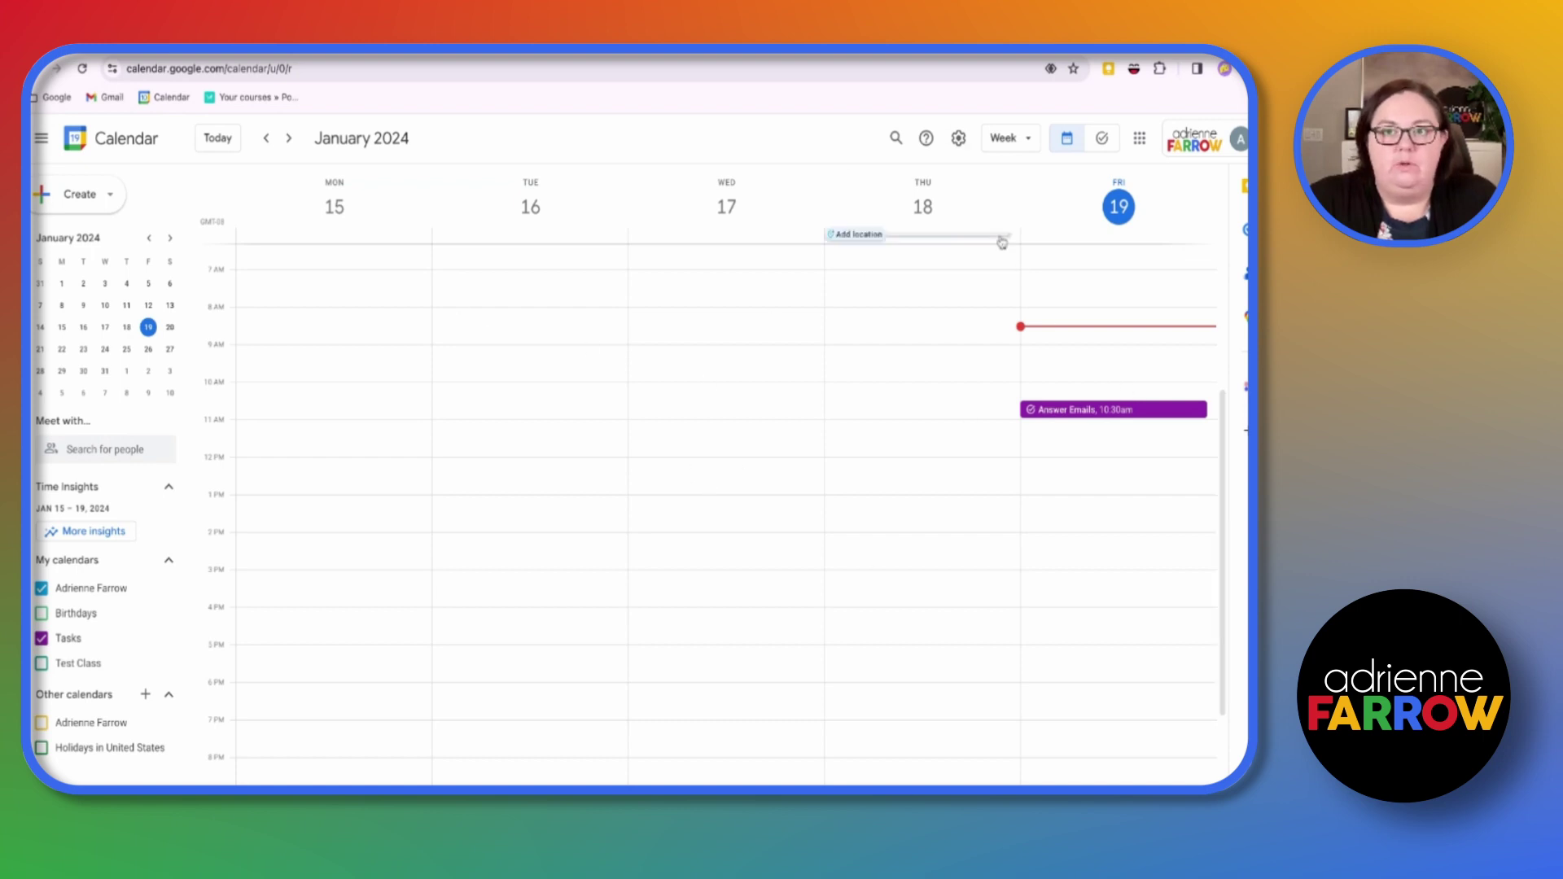
Step: Open Tasks beside the calendar and browse the Inbox, Social Media Content and Website lists
mouse_move(1066, 236)
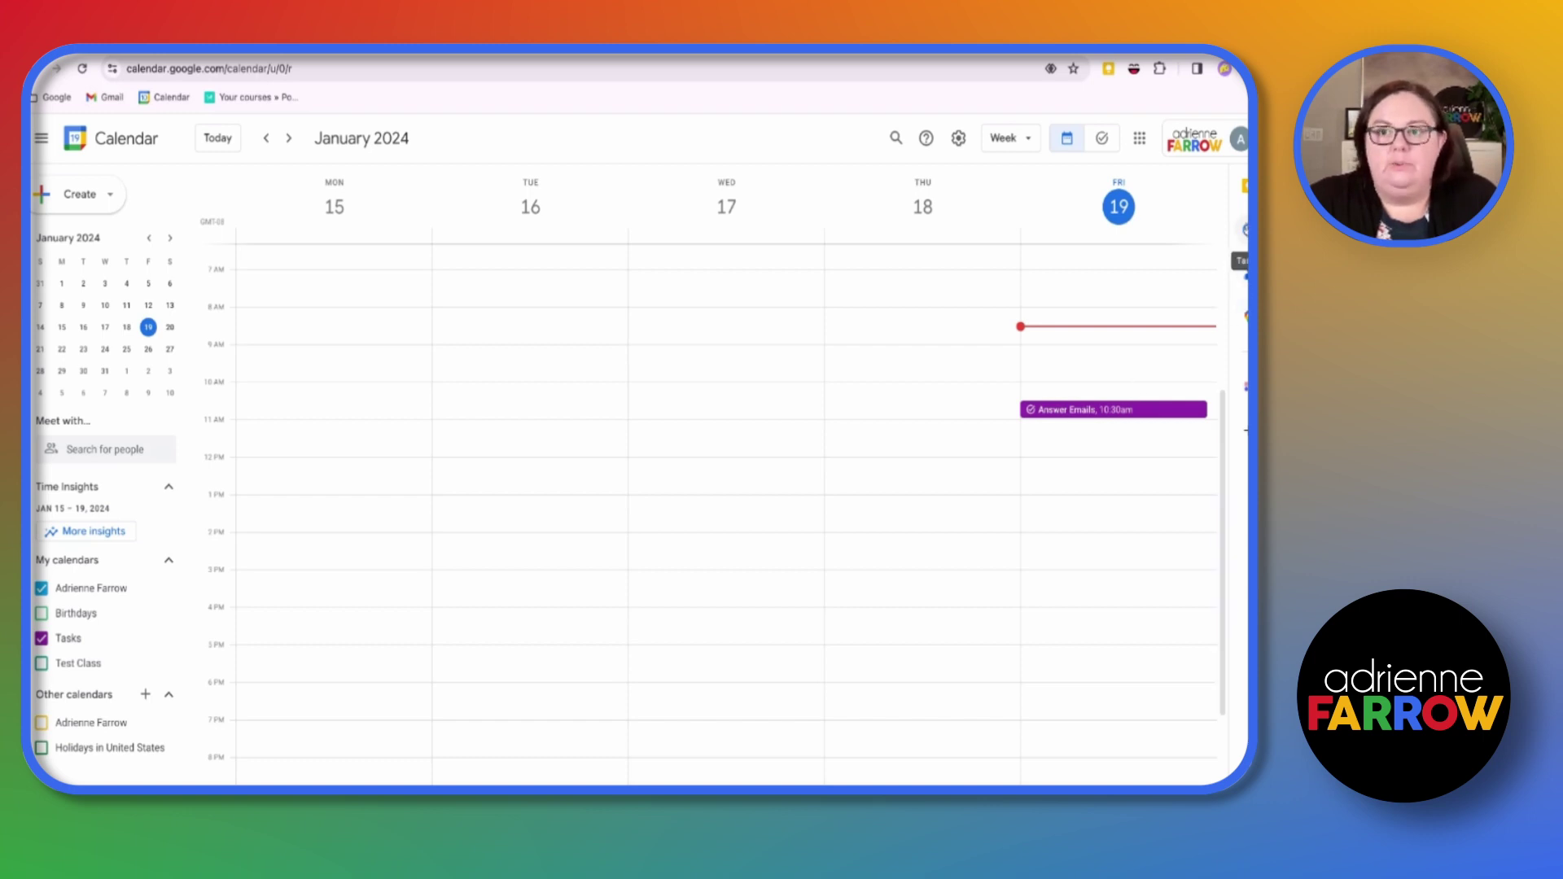
left_click(1246, 230)
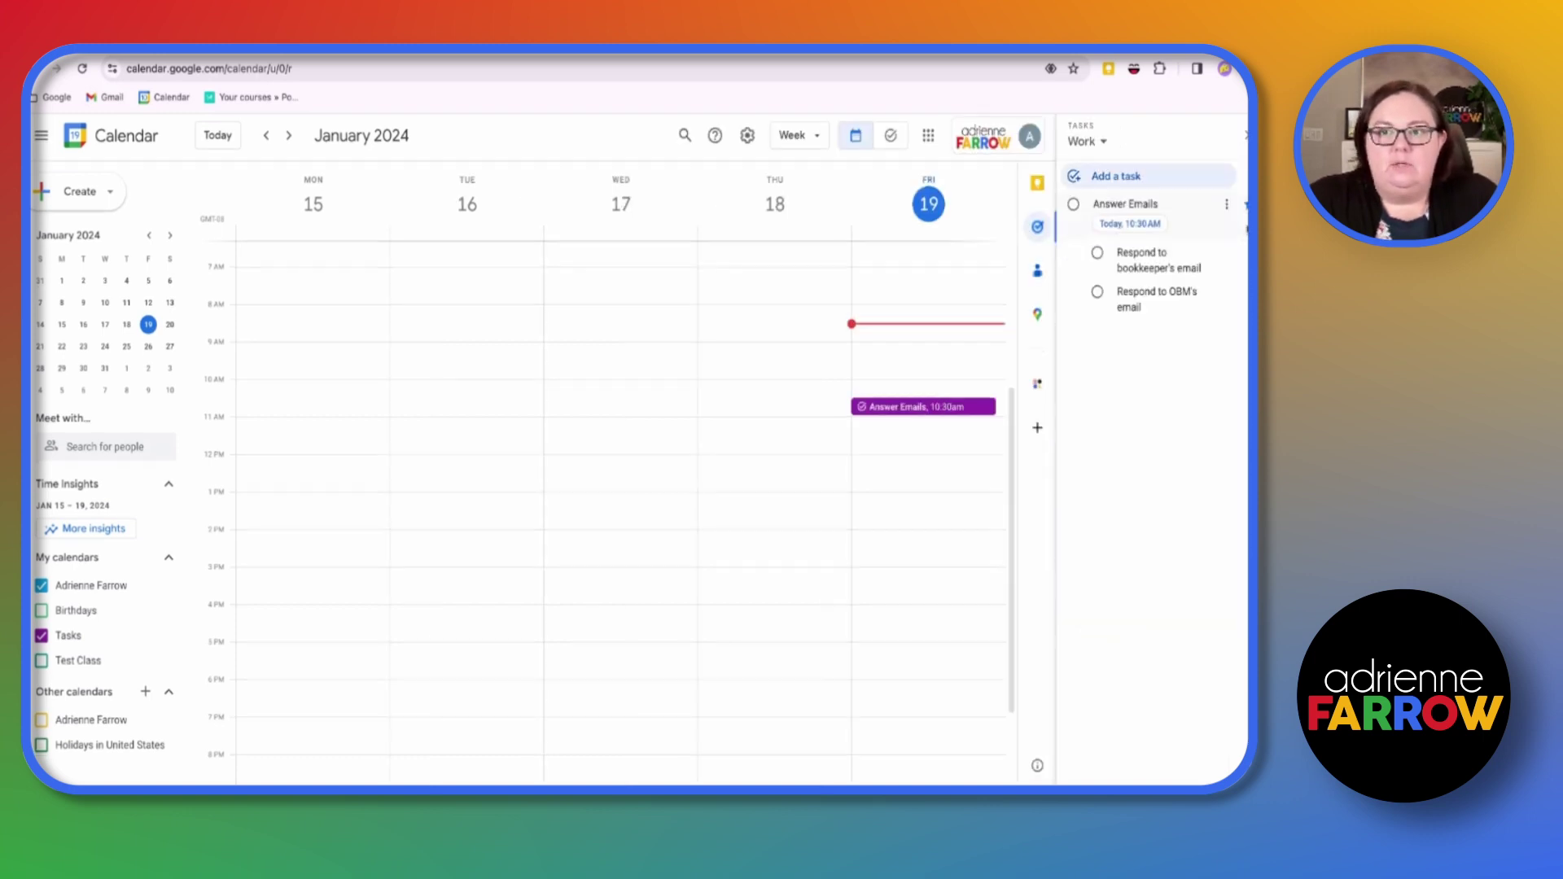
left_click(1095, 142)
left_click(1128, 215)
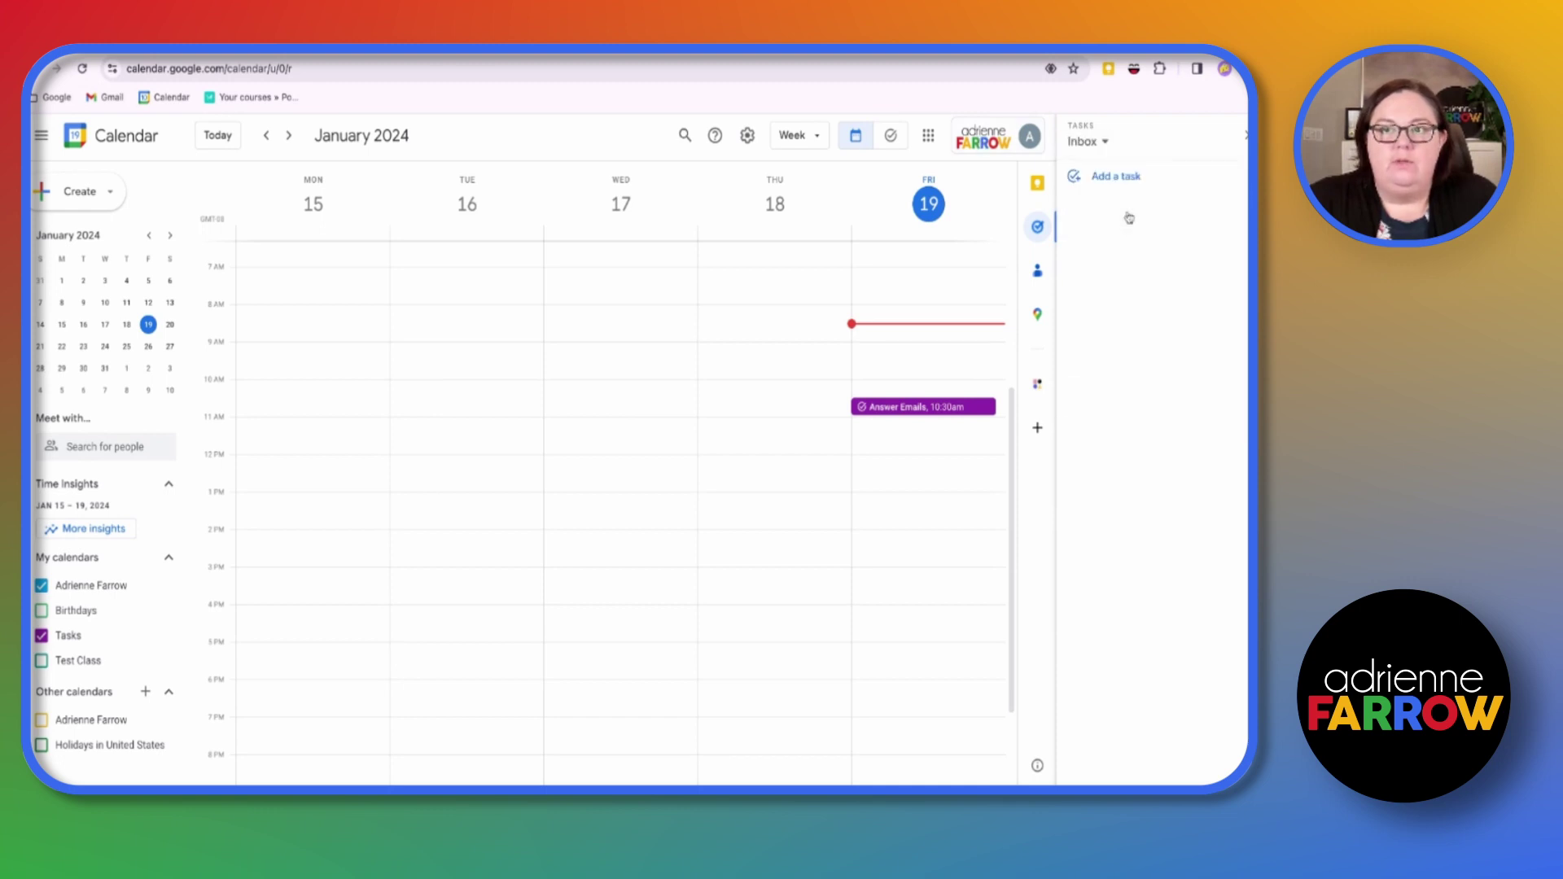
left_click(1102, 144)
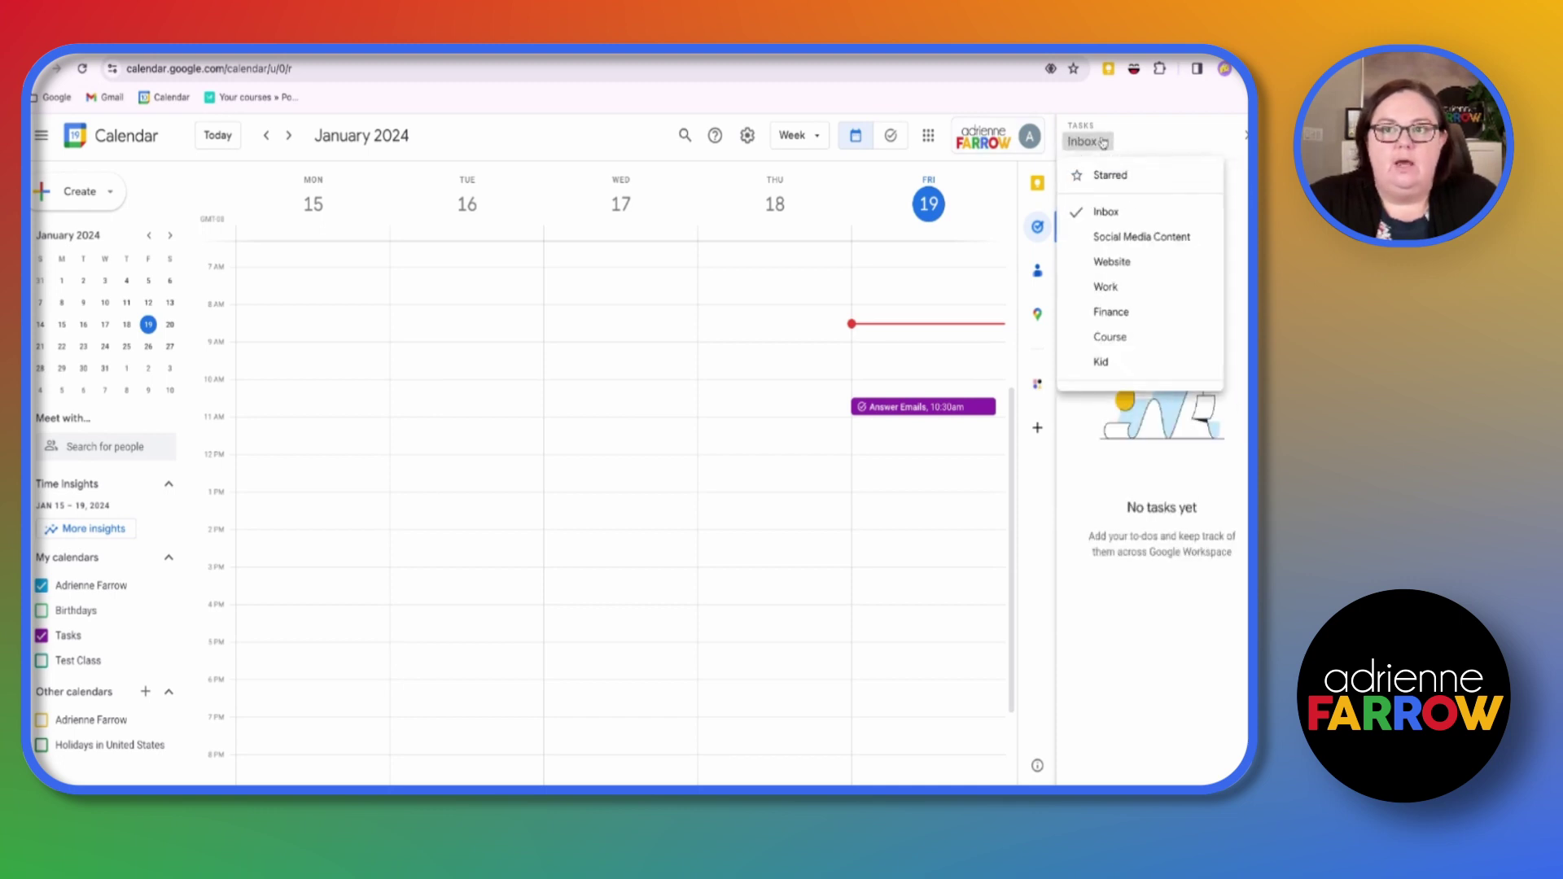
left_click(1105, 238)
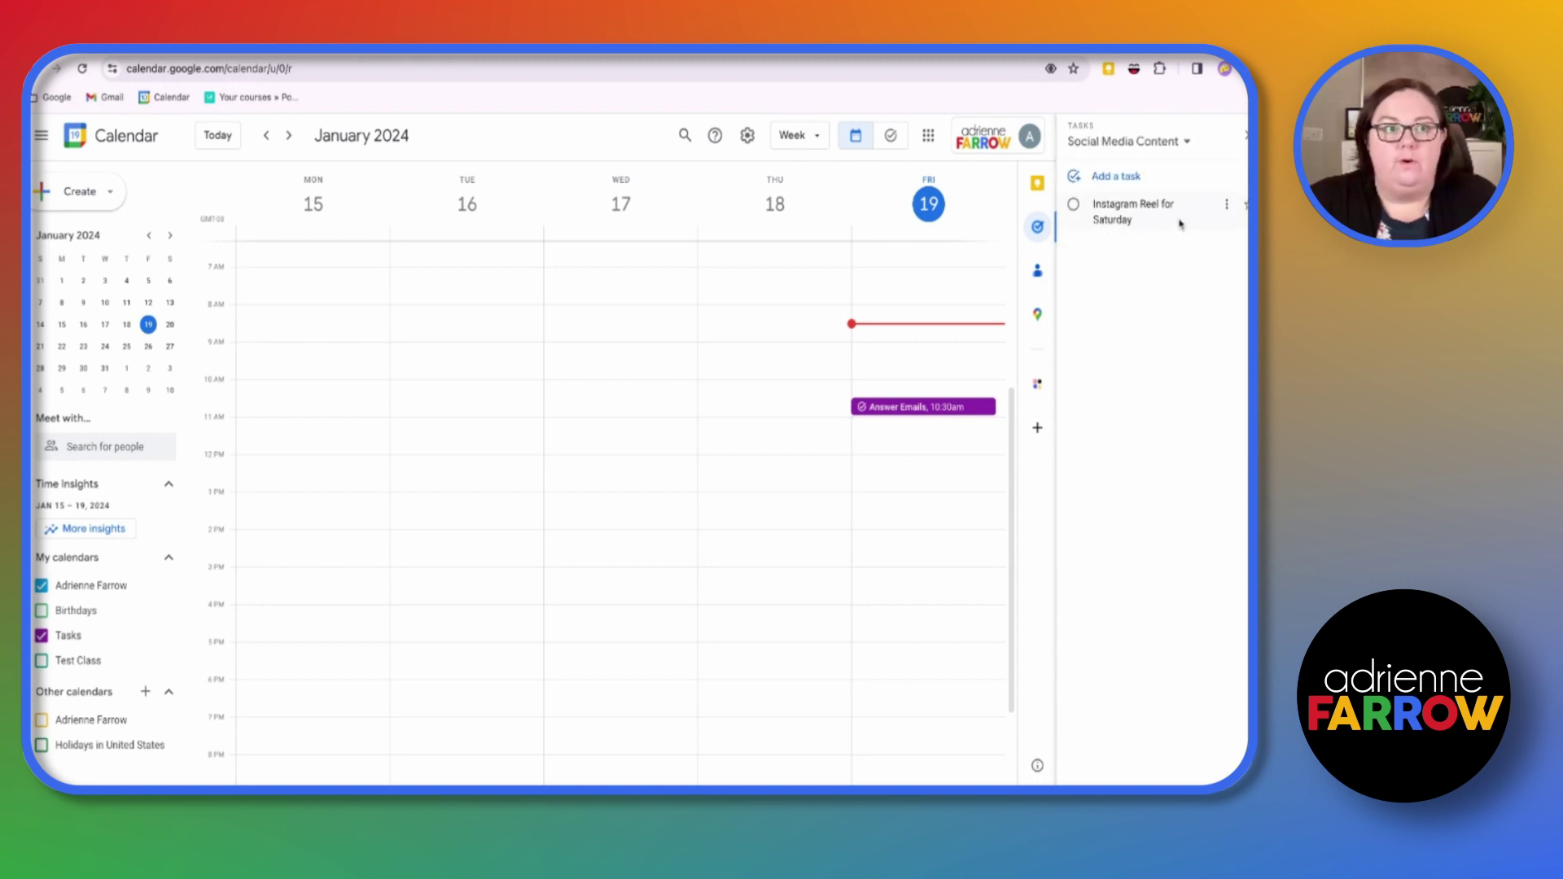
left_click(1179, 149)
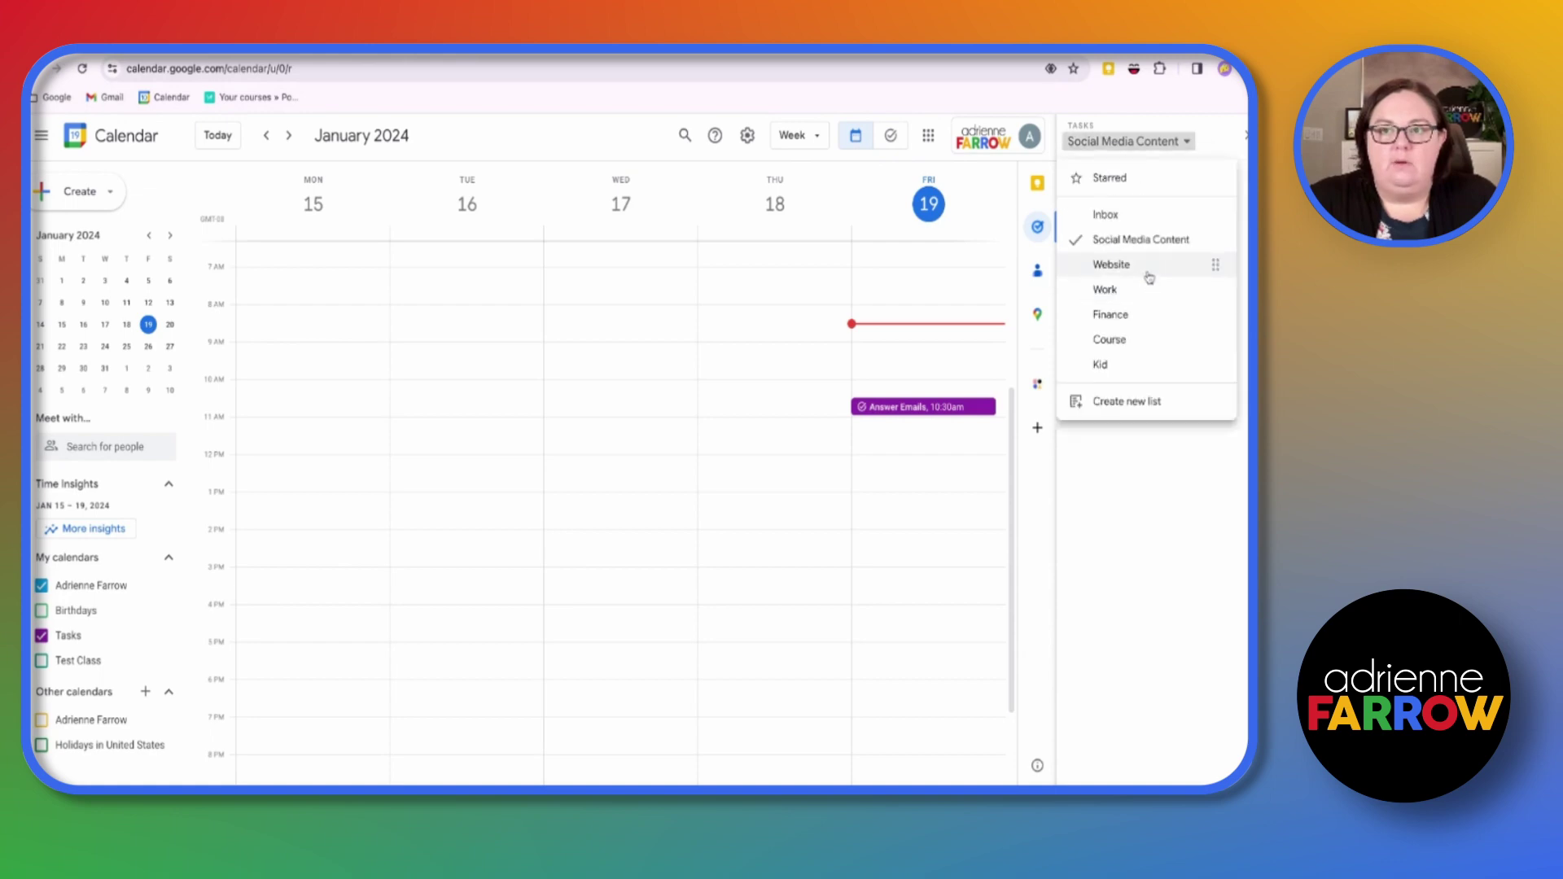
left_click(1148, 273)
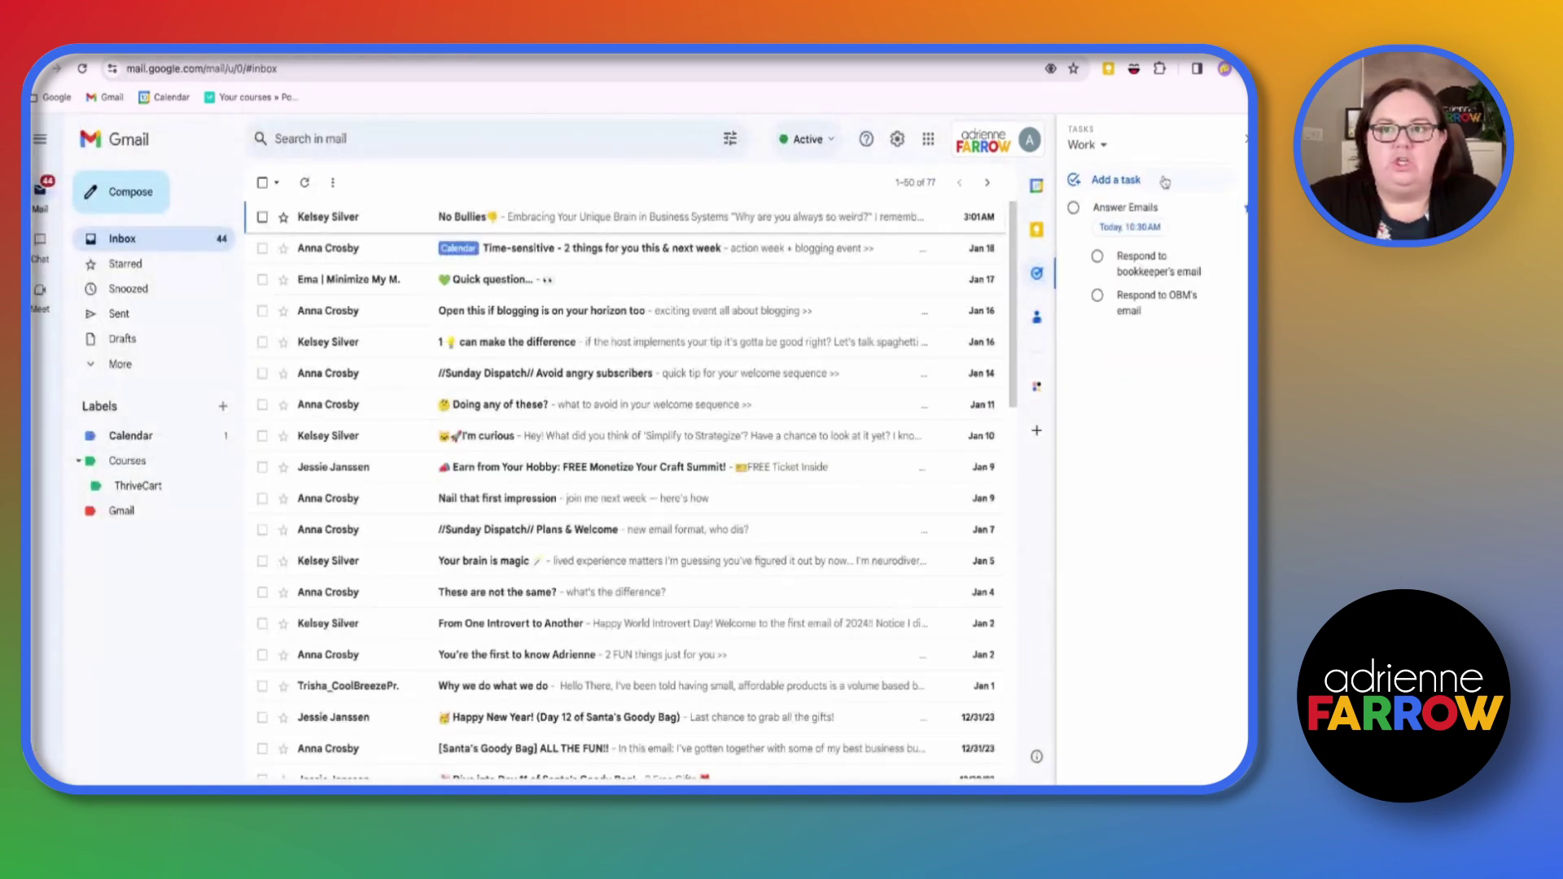
Step: Switch the Gmail Tasks panel to Inbox and drag the No Bullies email in as a task
left_click(1098, 145)
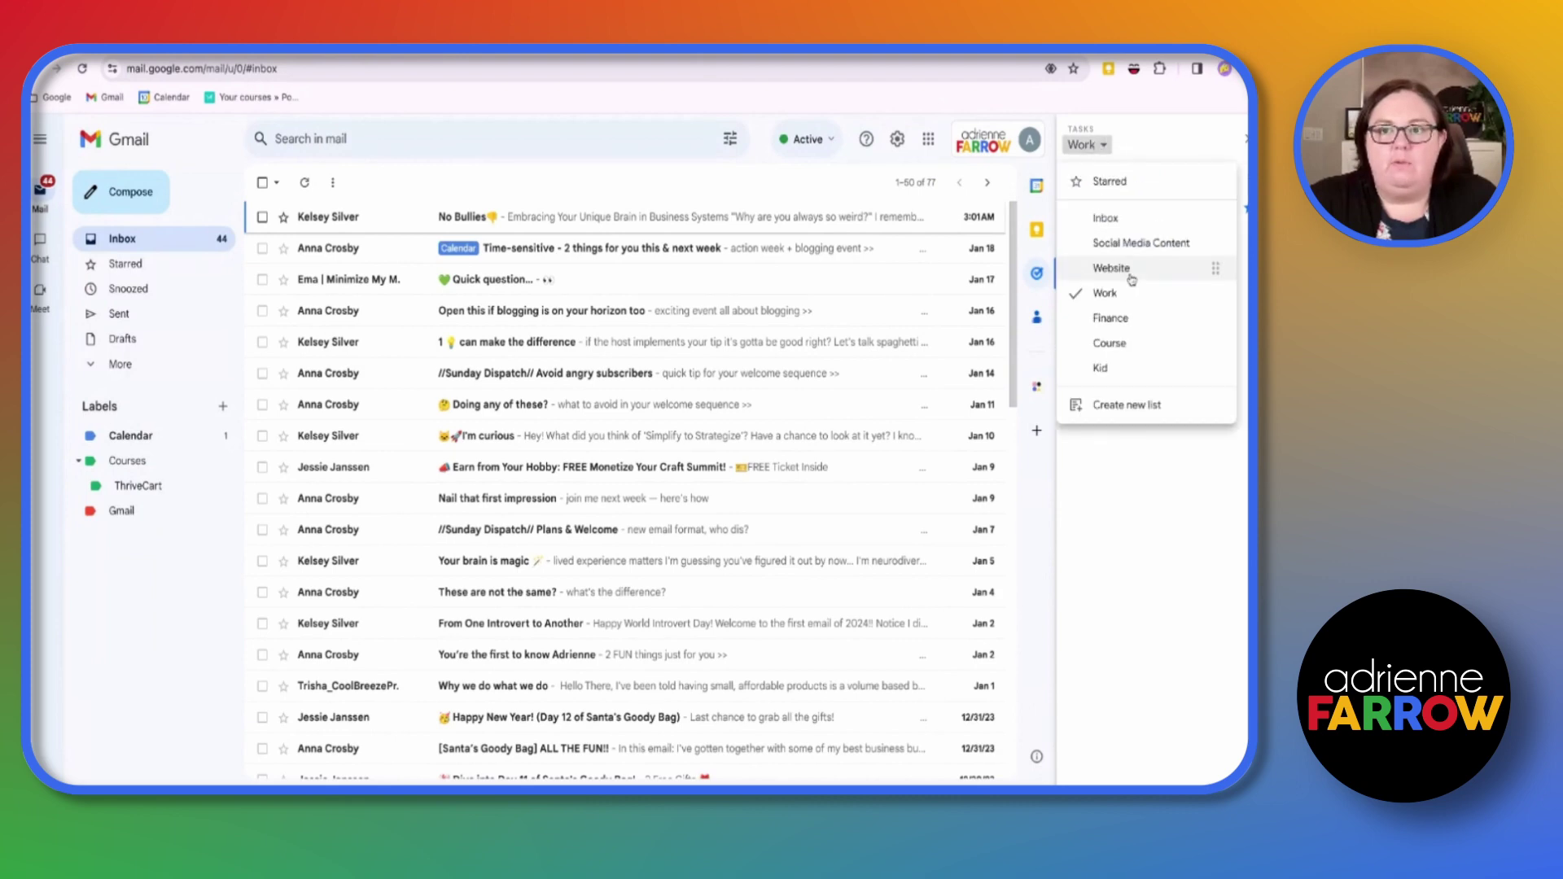
left_click(1105, 217)
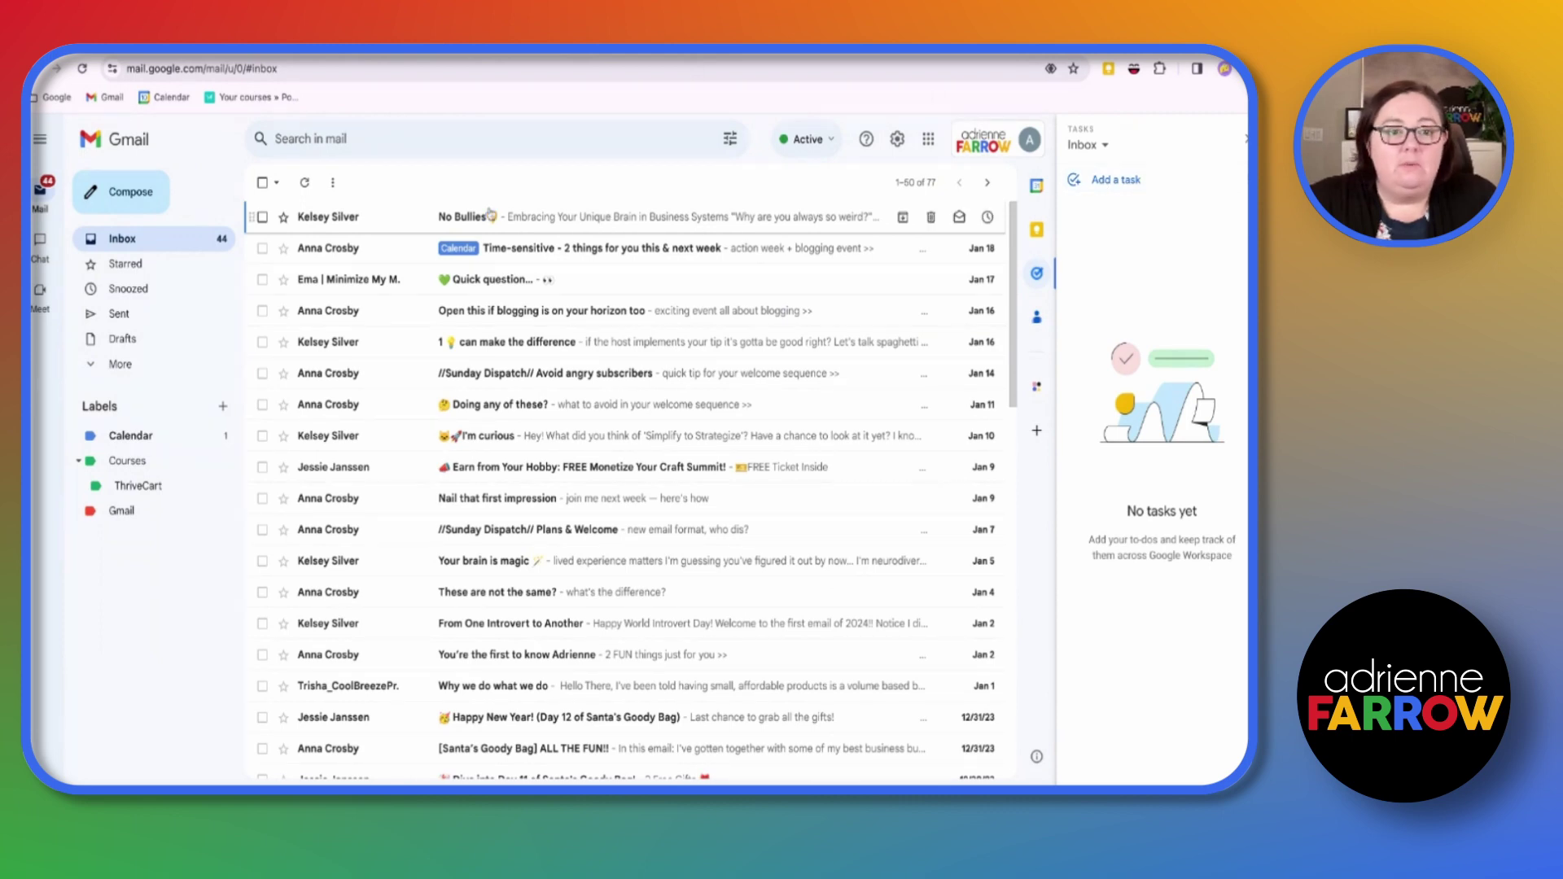
left_click_drag(547, 218, 1150, 292)
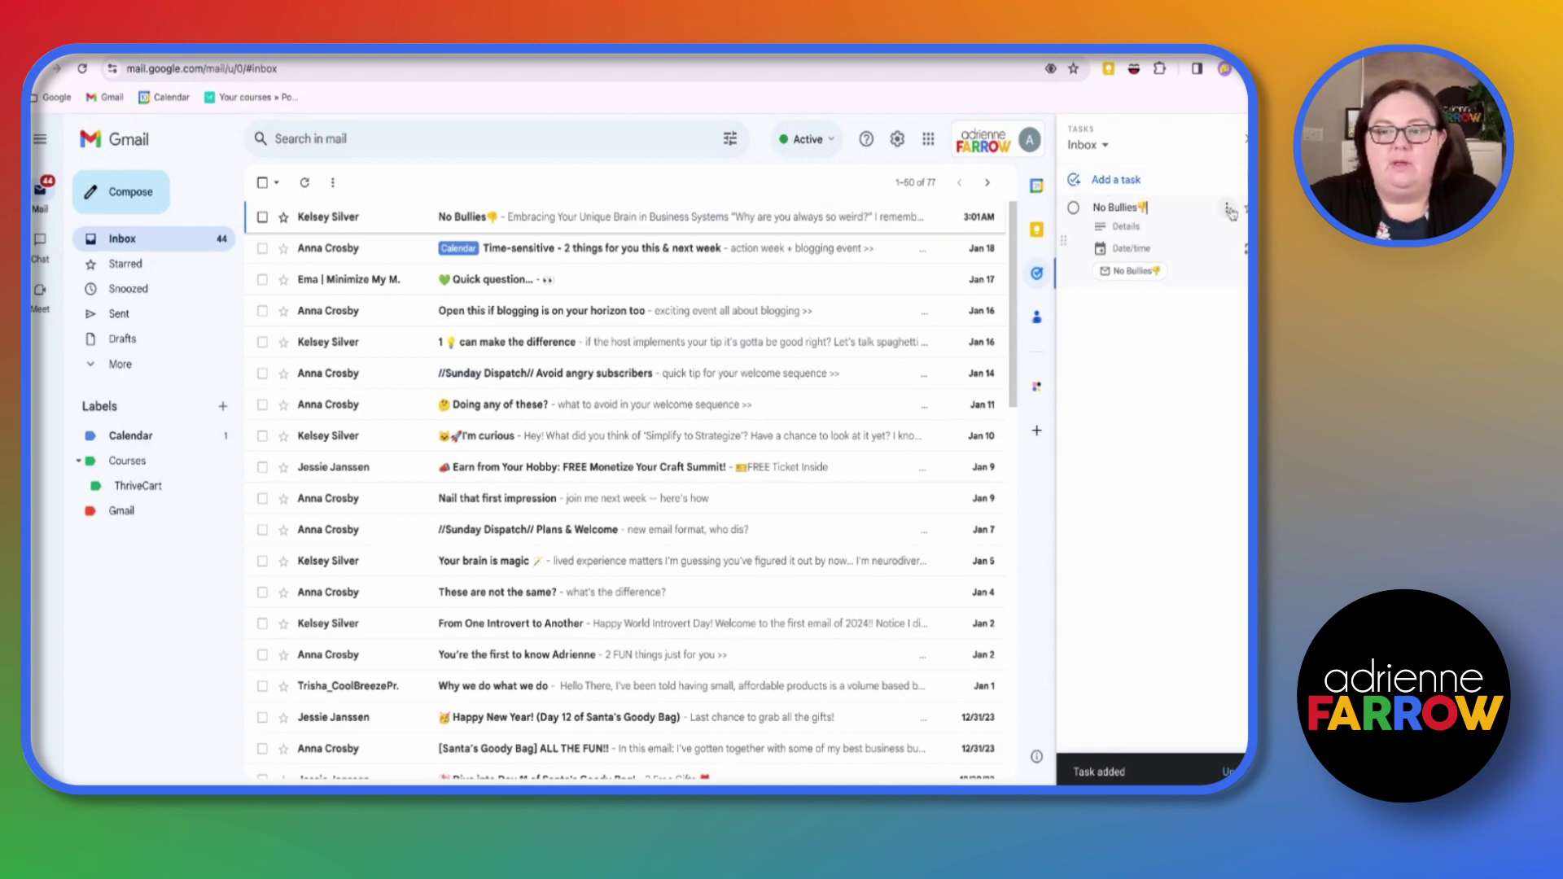
Step: Delete the No Bullies task and open a new browser tab
left_click(1228, 210)
left_click(1146, 269)
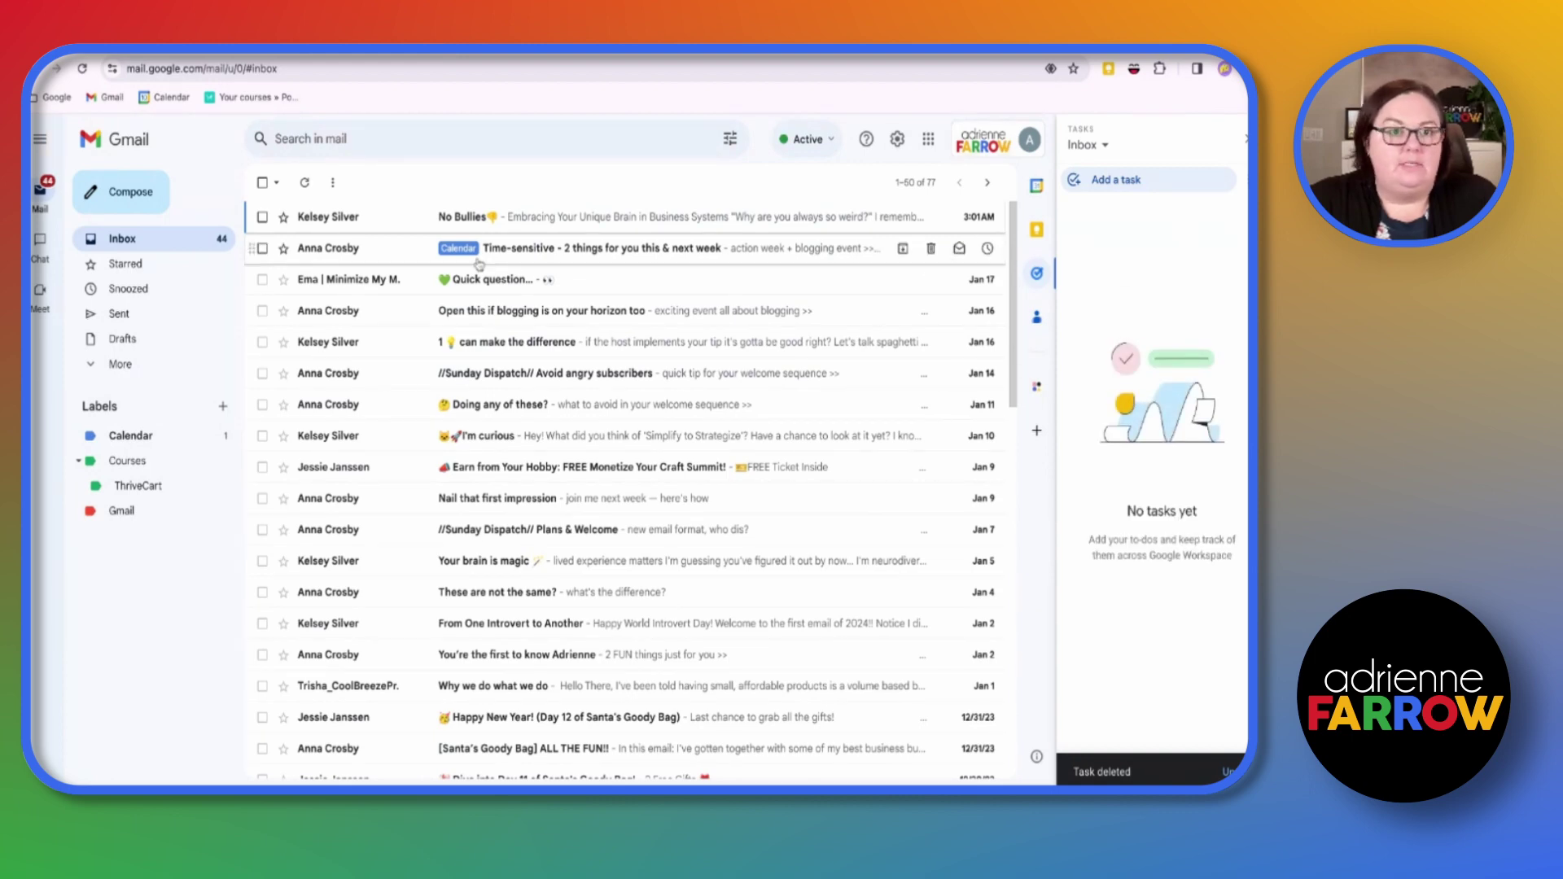
key("ctrl+t")
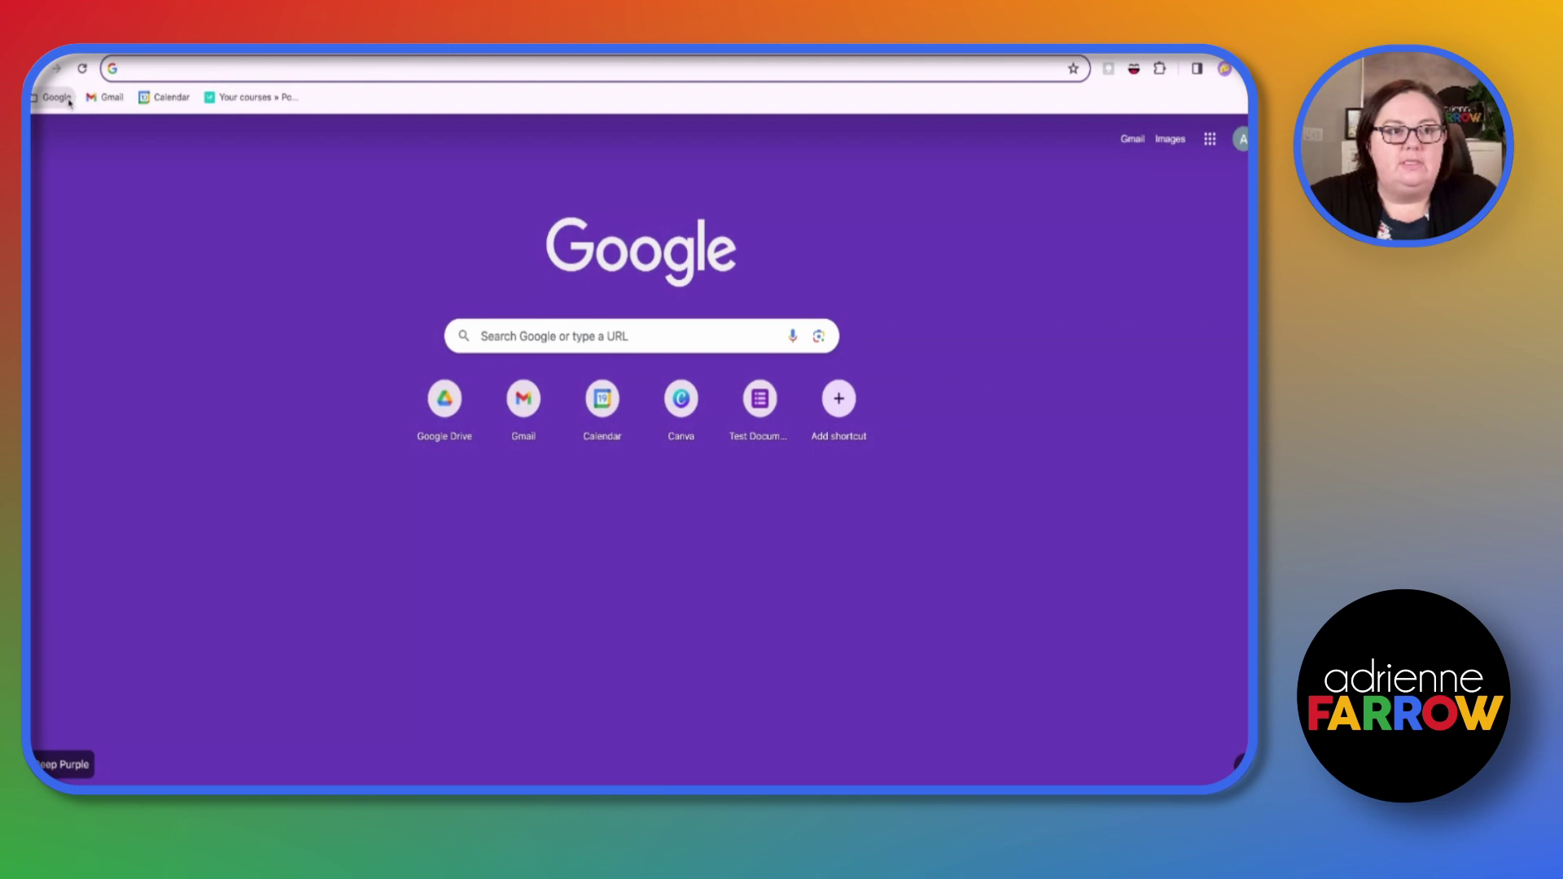
Step: Go to sheets.google.com and show Tasks beside the new spreadsheet
left_click(69, 100)
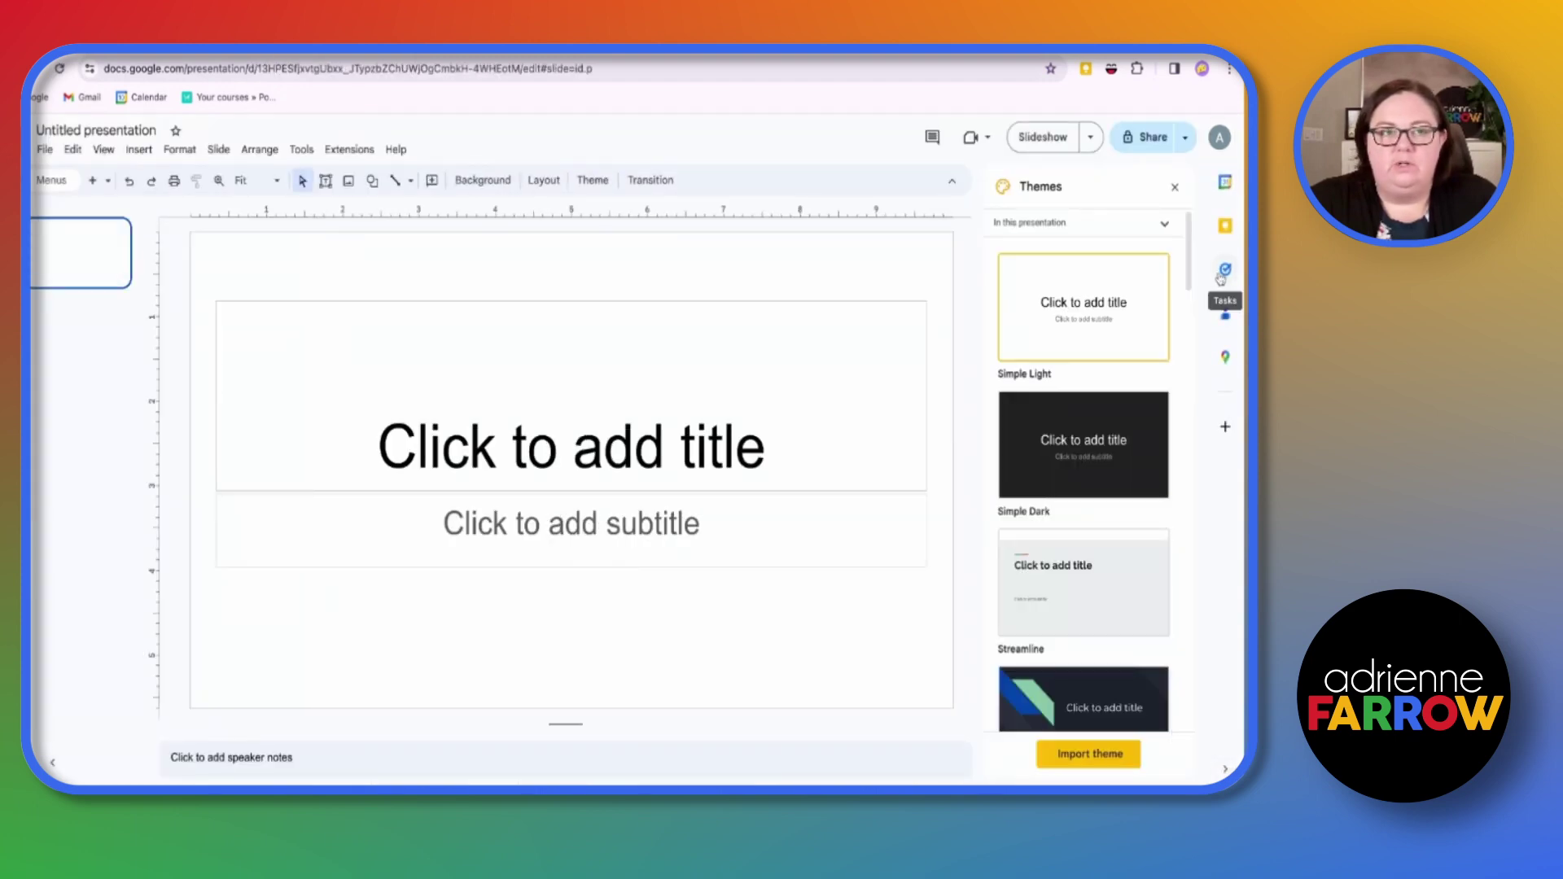
left_click(51, 98)
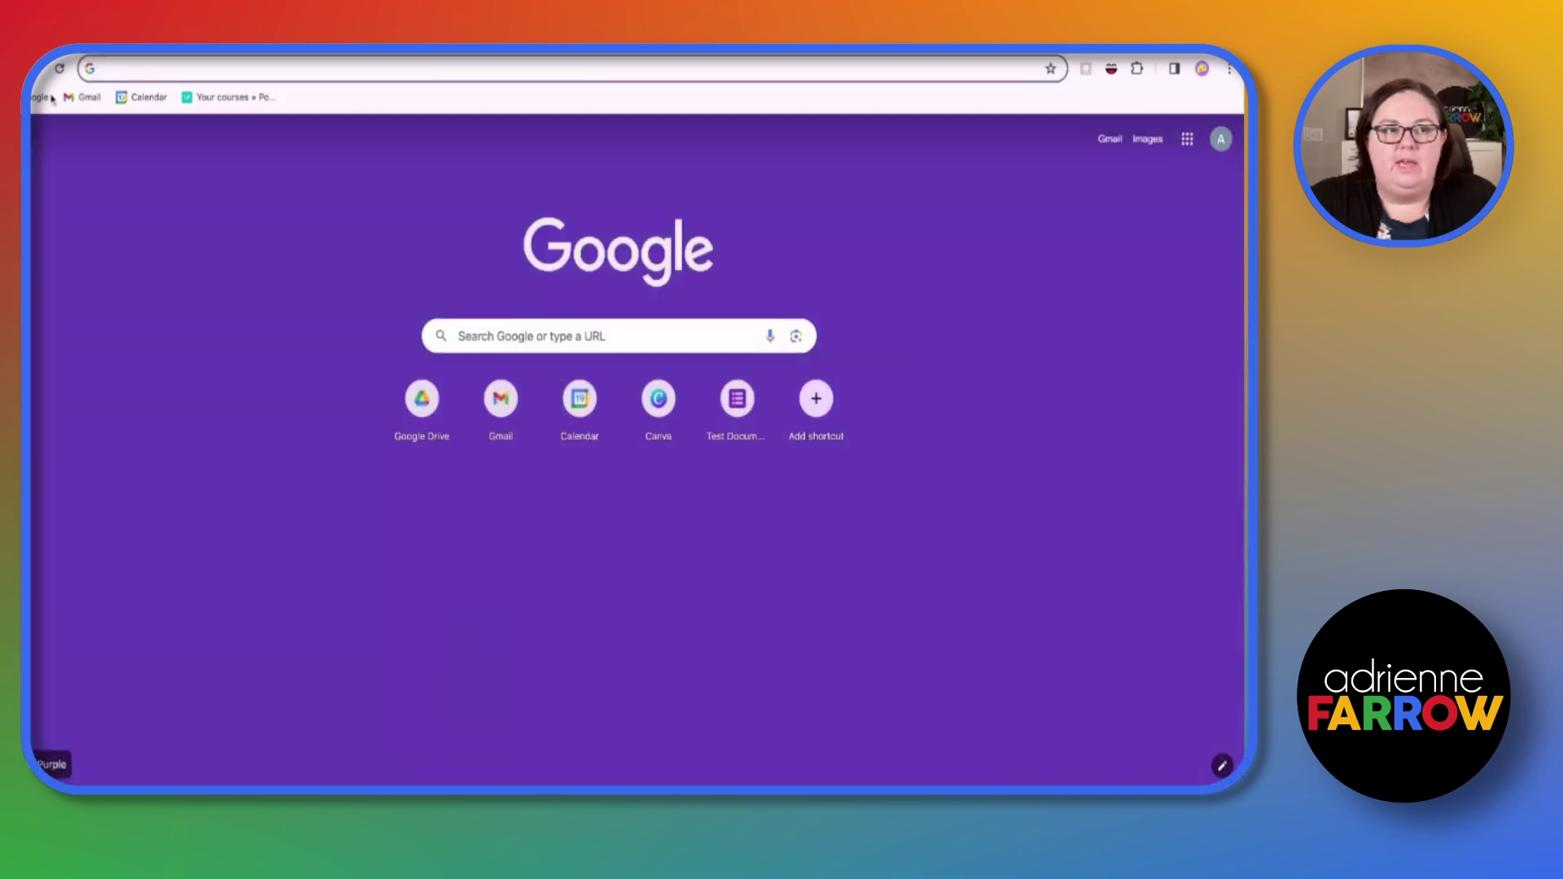
type("sheets.google.com")
key("Return")
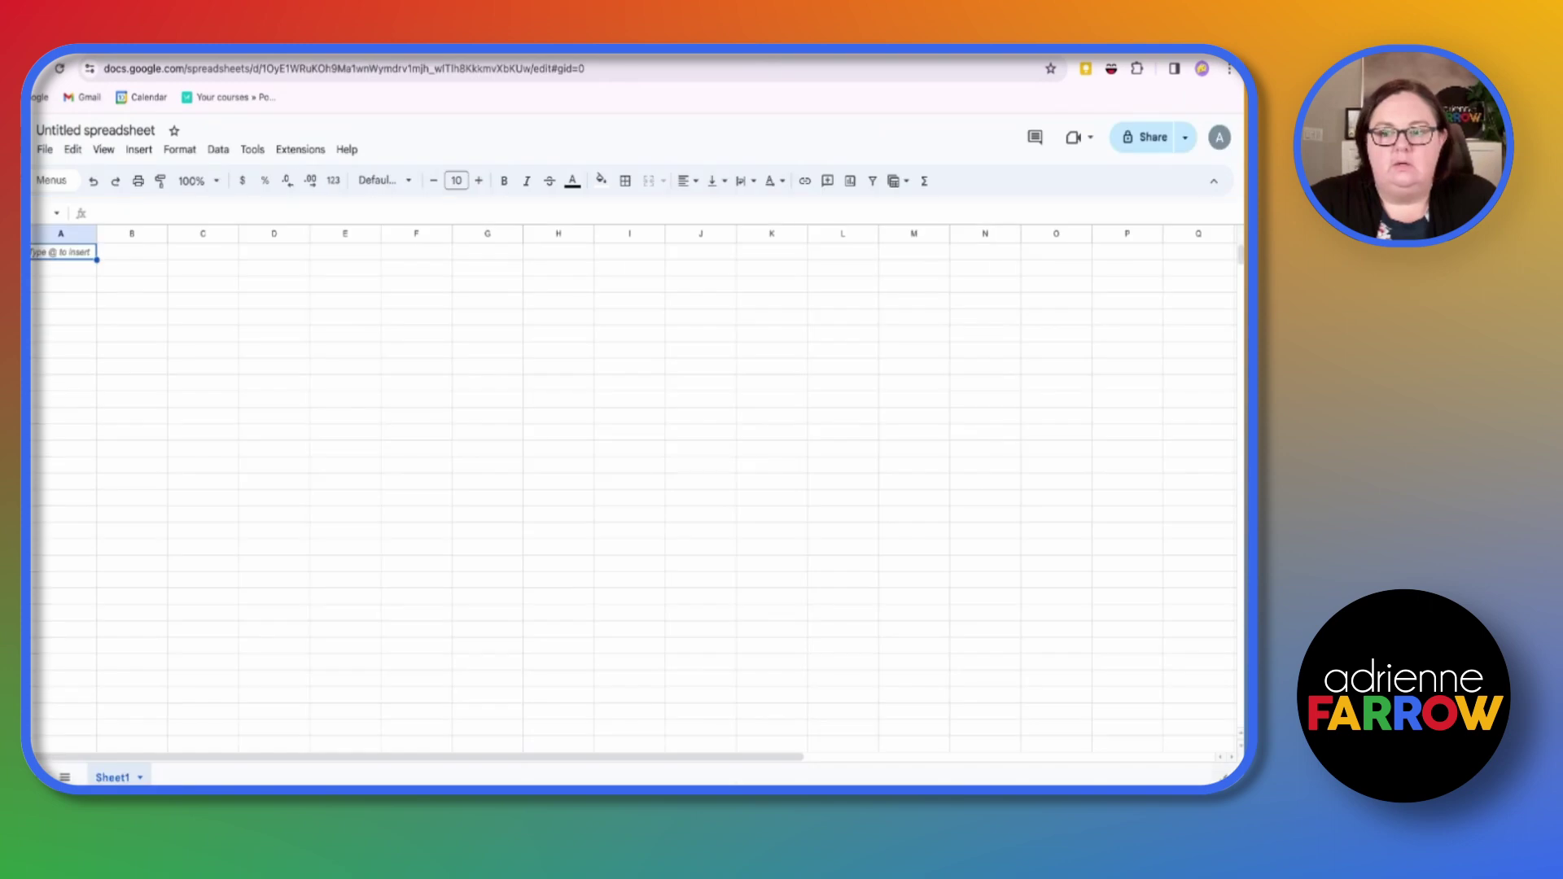
left_click(1230, 275)
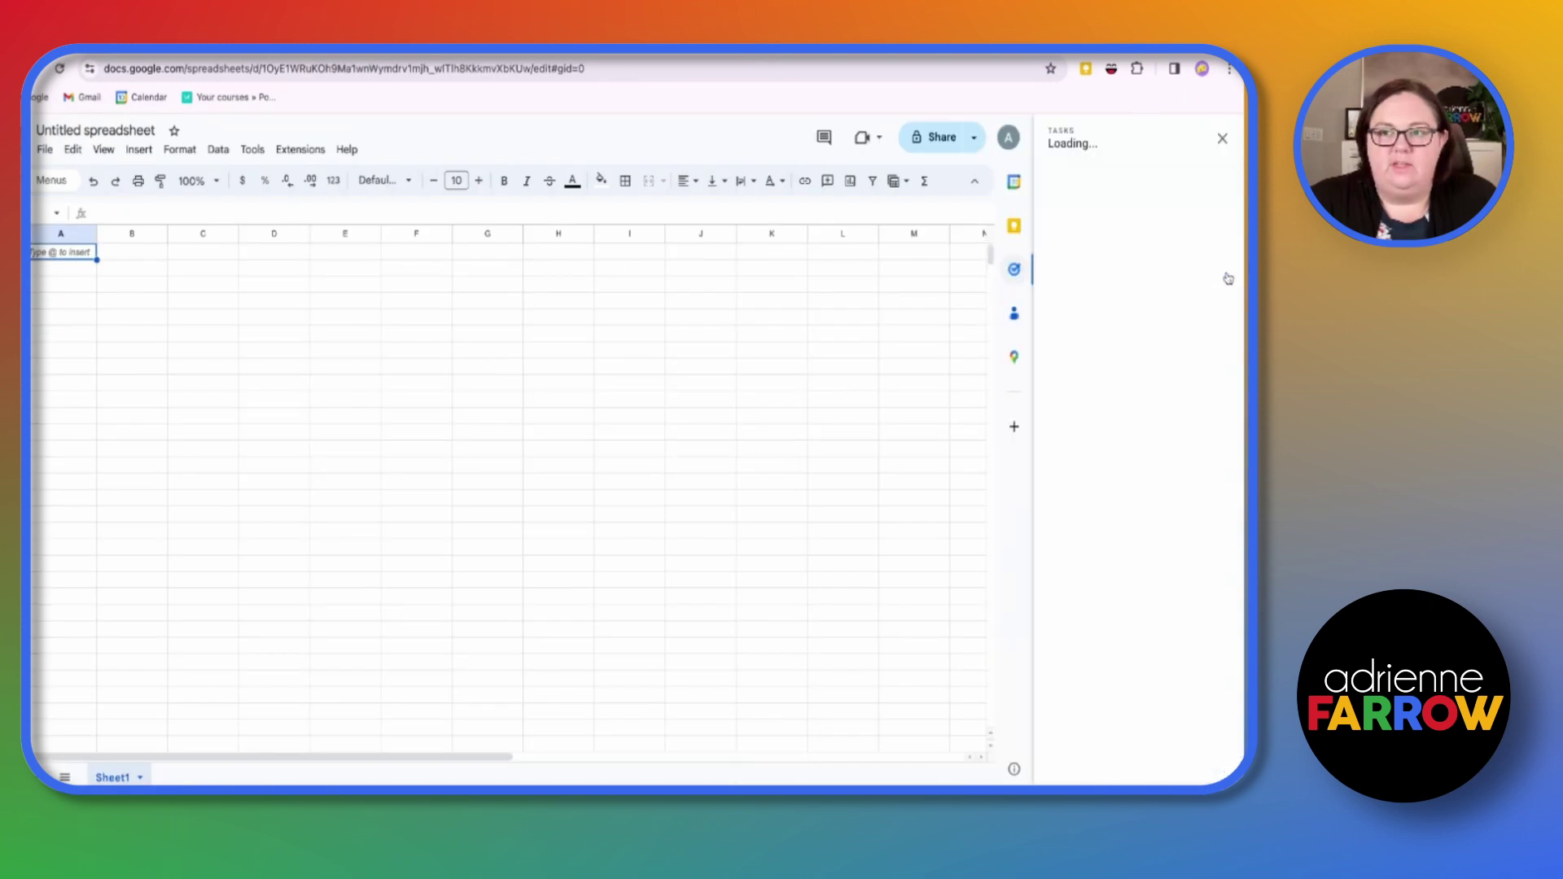
Step: Start a blank Google Docs document in a new tab with Tasks beside it
key("ctrl+t")
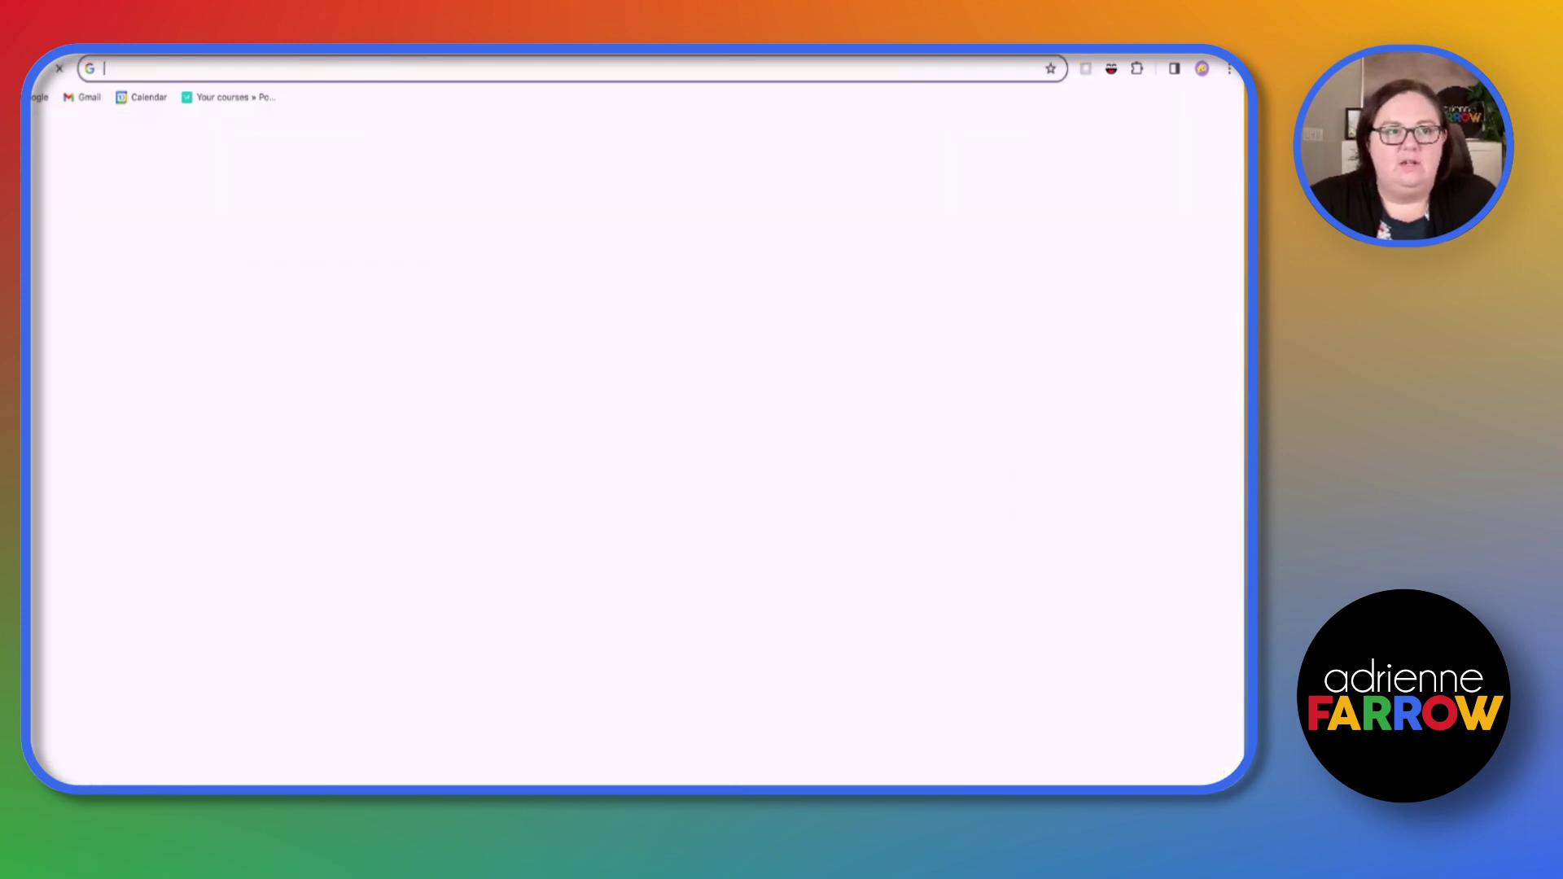
left_click(39, 97)
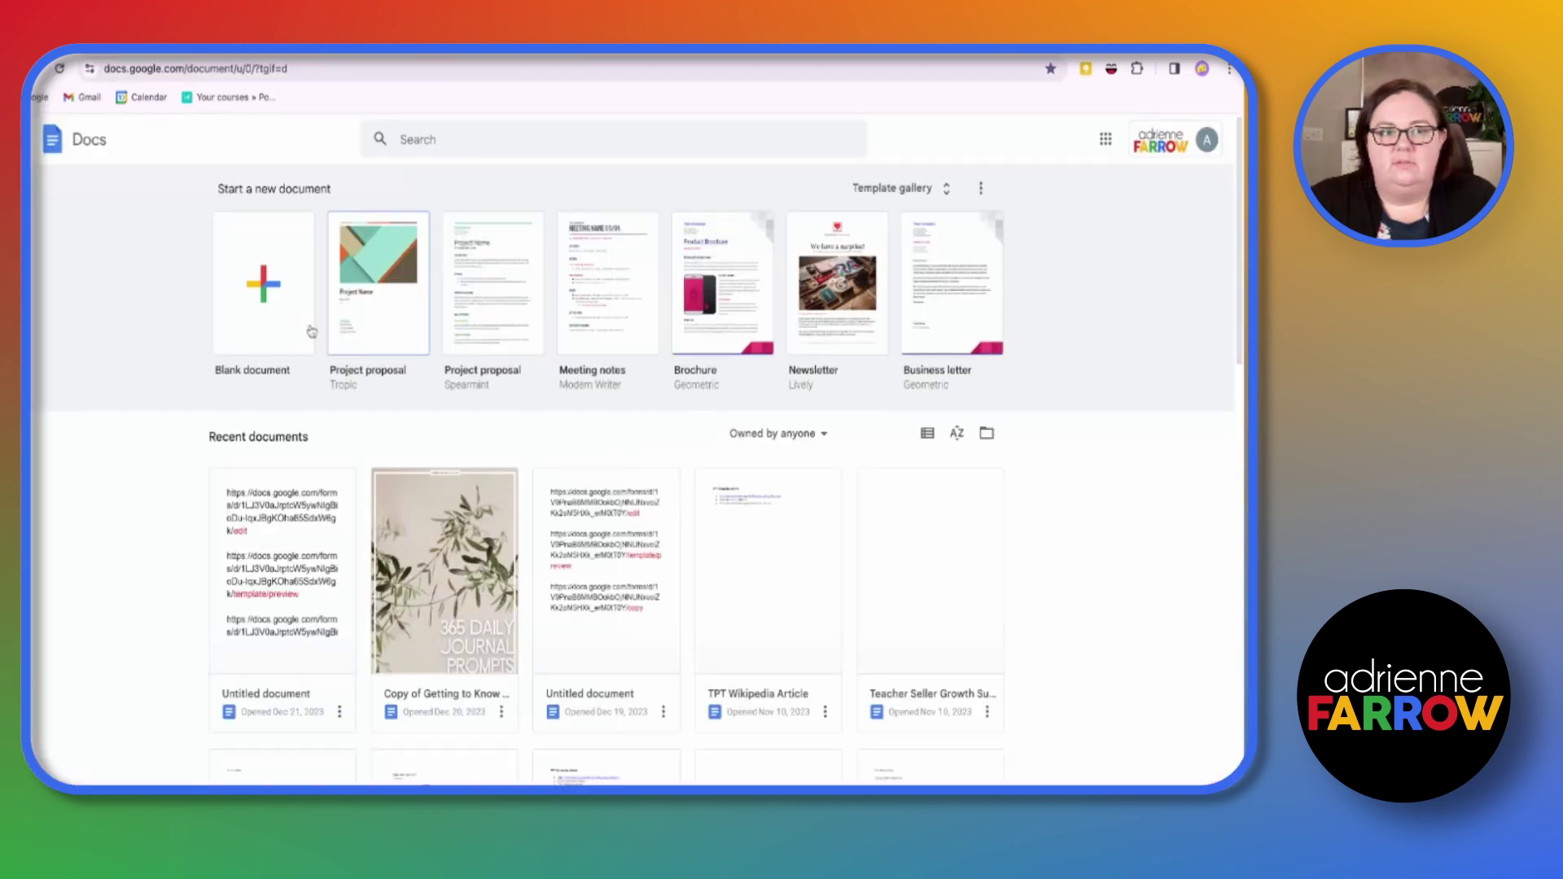
left_click(310, 330)
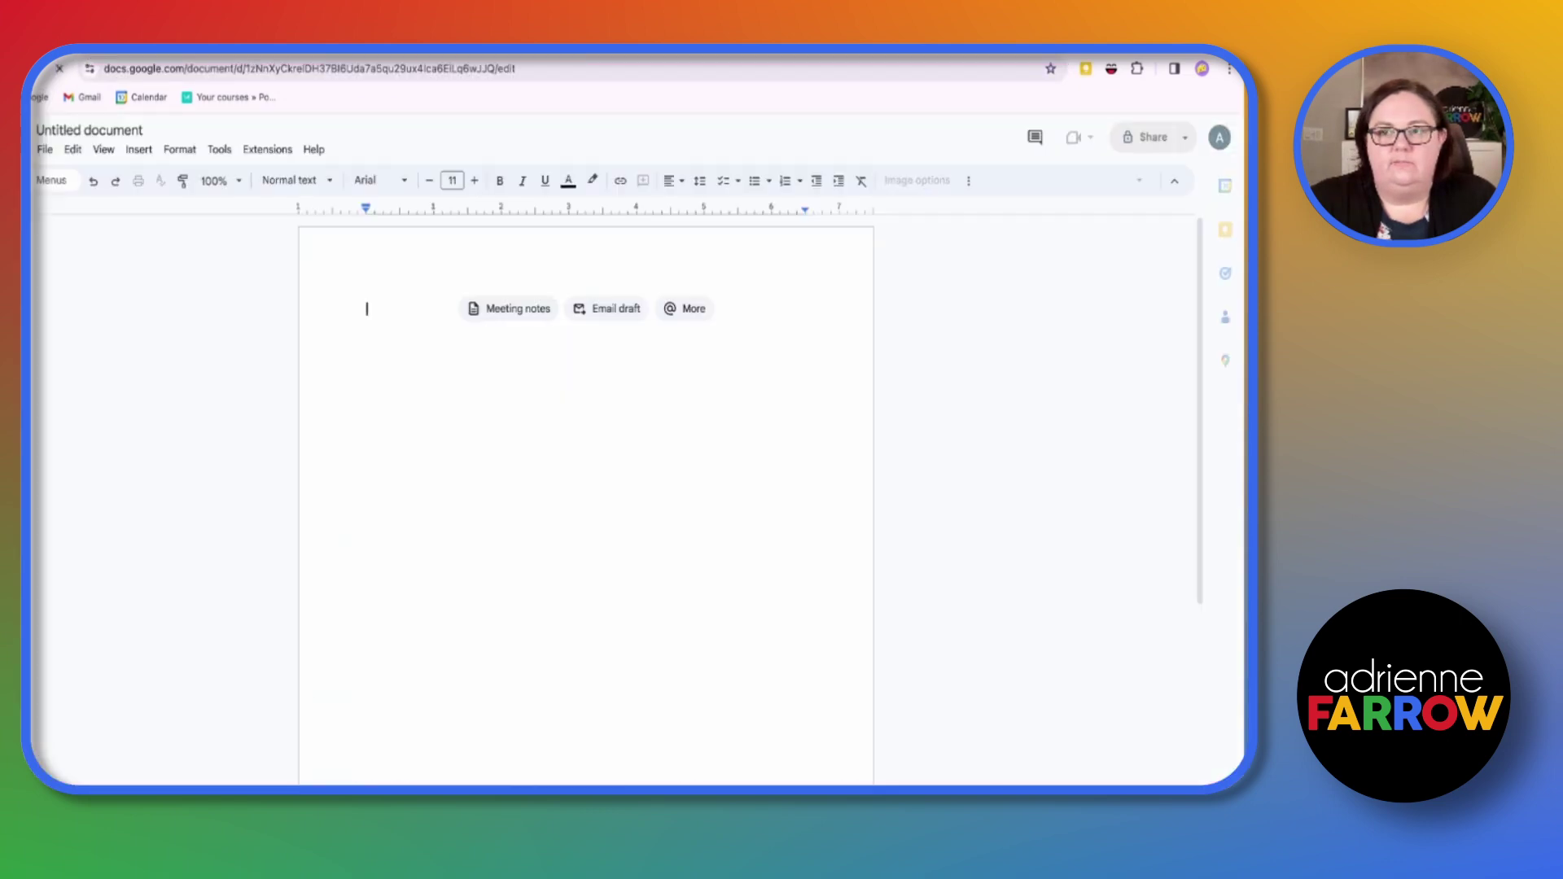
left_click(1223, 272)
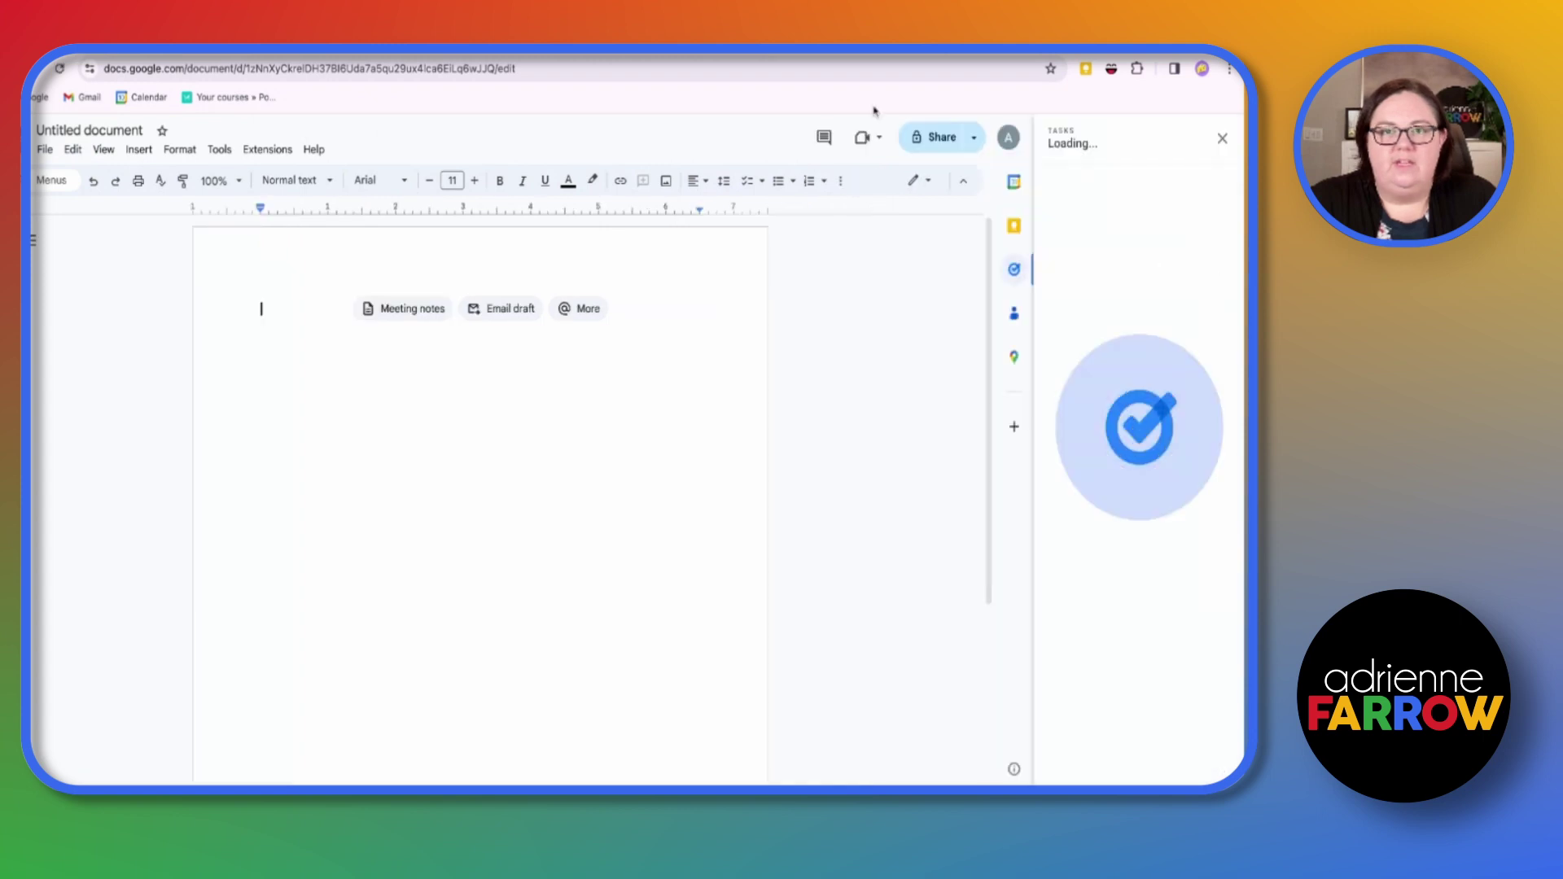
Step: Load drive.google.com in a new tab to reach My Drive
key("ctrl+t")
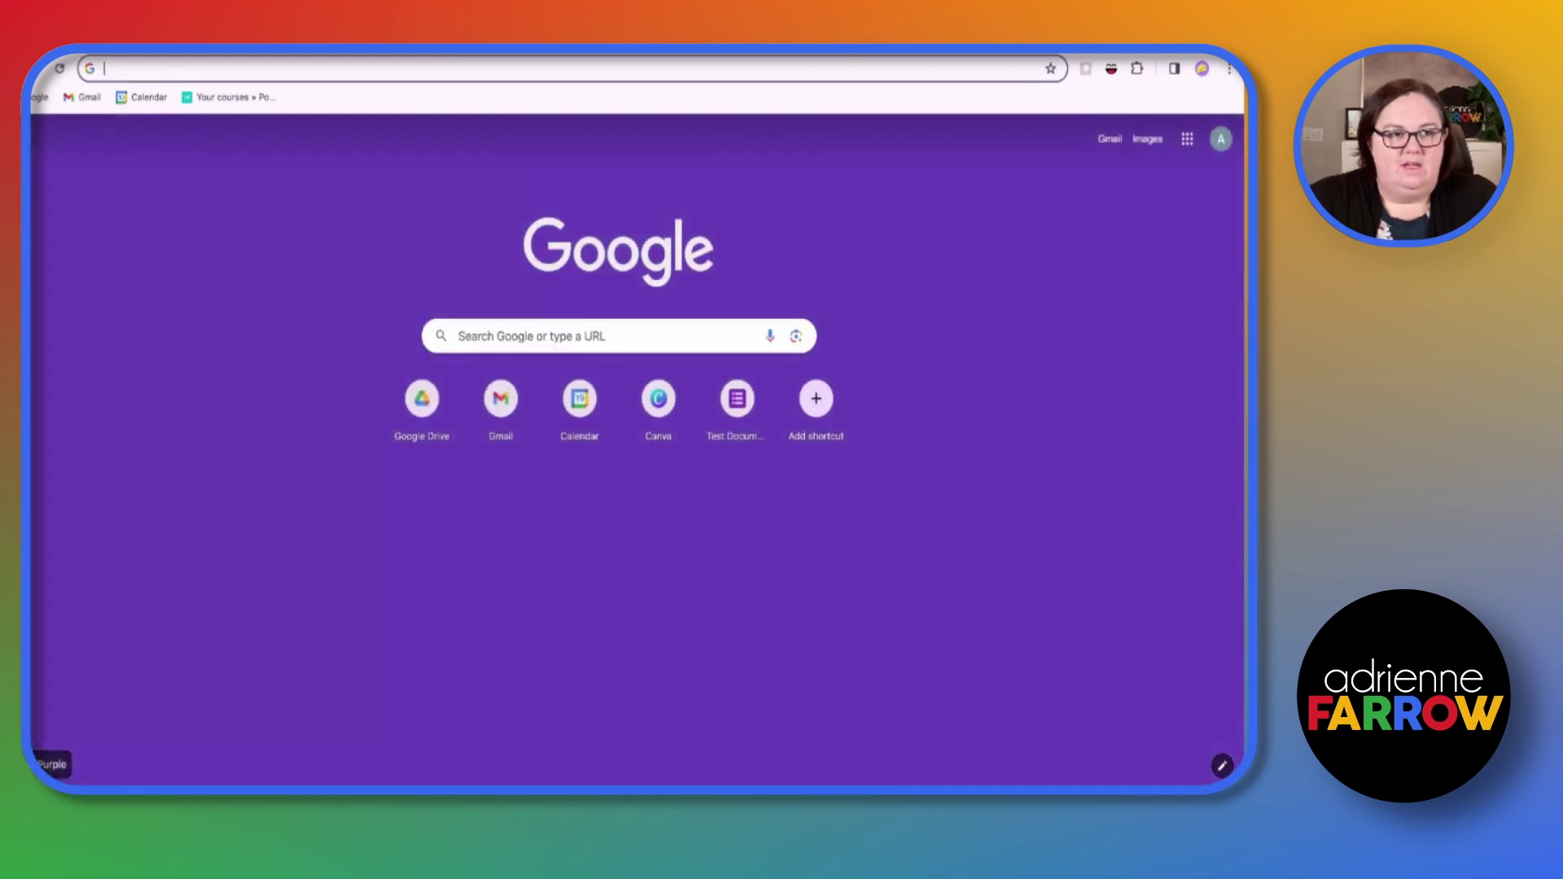
type("drive.google.com")
key("Return")
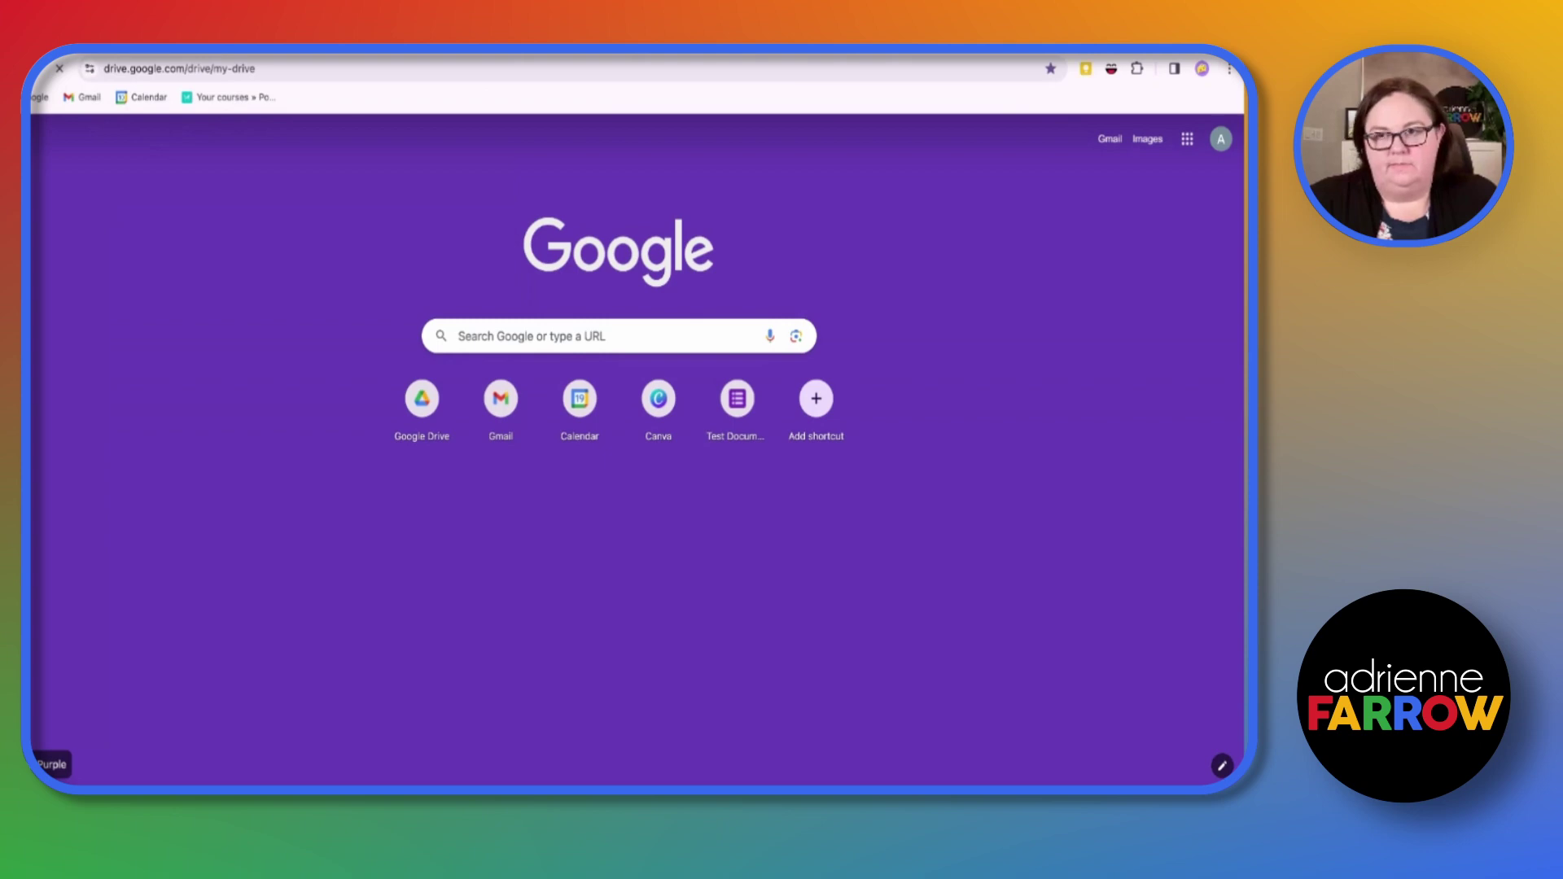